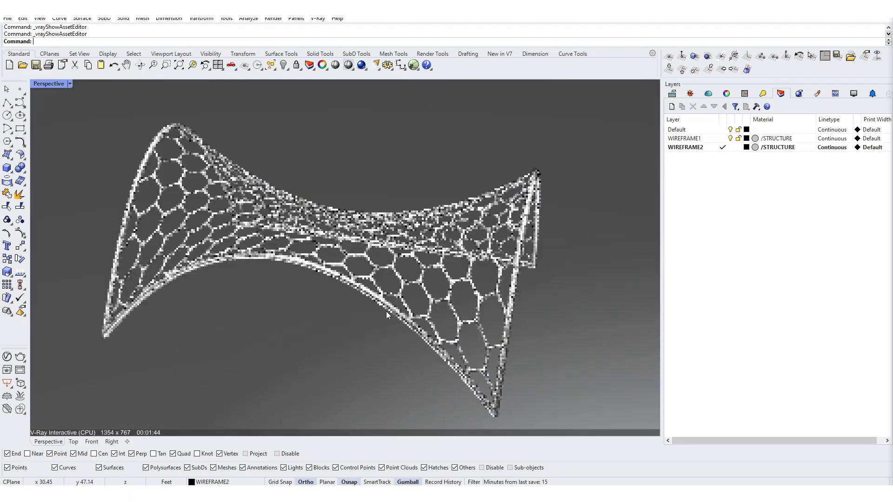
# Examine the finished hexagonal wireframe canopy and the component definition that generates it
pyautogui.moveTo(428, 343); pyautogui.dragTo(315, 113, button='right')
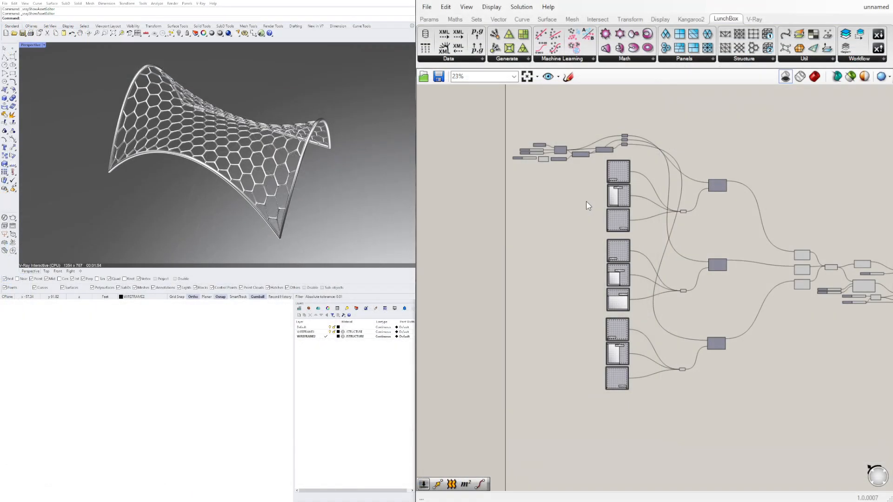
pyautogui.scroll(-2, 677, 290)
pyautogui.moveTo(677, 291); pyautogui.dragTo(751, 283, button='right')
pyautogui.keyDown('ctrl'); pyautogui.moveTo(558, 178); pyautogui.dragTo(558, 171, button='right'); pyautogui.keyUp('ctrl')
pyautogui.moveTo(606, 186); pyautogui.dragTo(600, 196, button='right')
pyautogui.moveTo(600, 196); pyautogui.dragTo(574, 194, button='right')
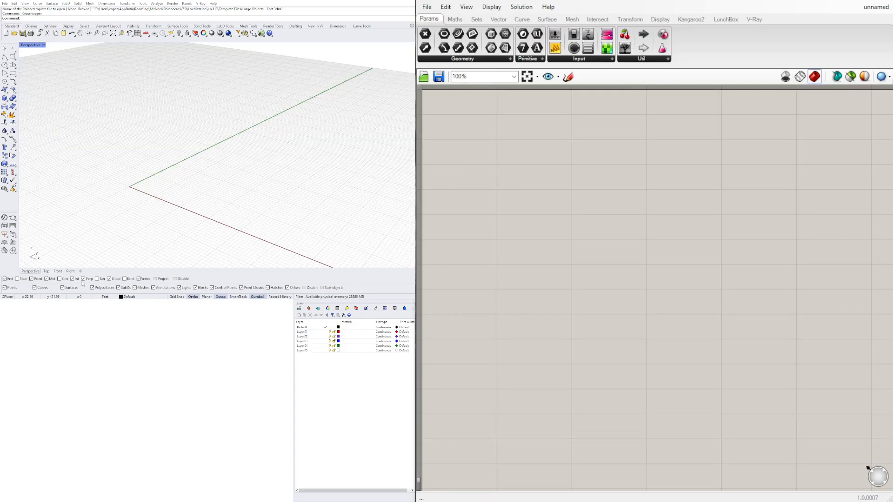
# Add an XZ Plane component to the empty Grasshopper canvas
pyautogui.moveTo(358, 191); pyautogui.dragTo(274, 160, button='right')
pyautogui.doubleClick(601, 205)
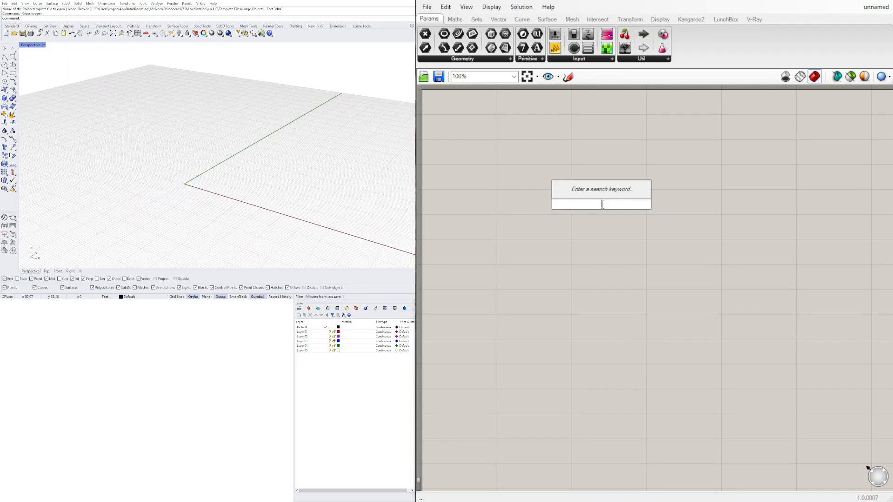
pyautogui.write('y')
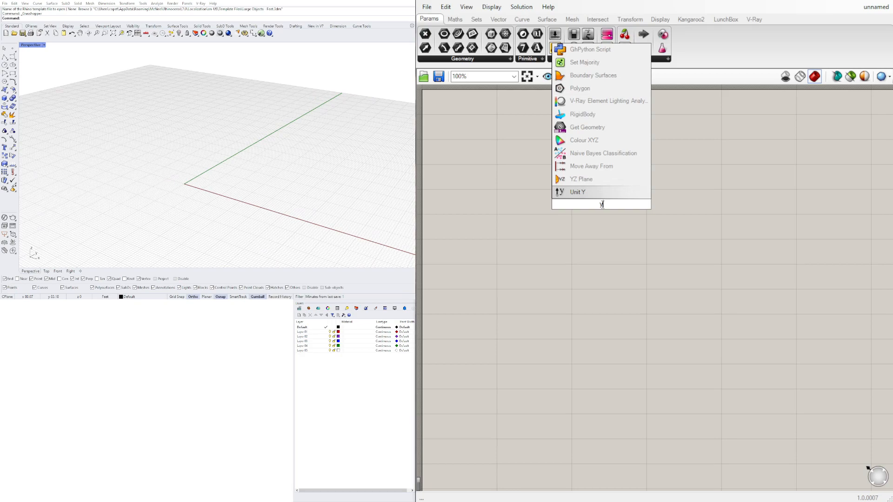
pyautogui.press('Escape')
pyautogui.doubleClick(602, 200)
pyautogui.write('xz')
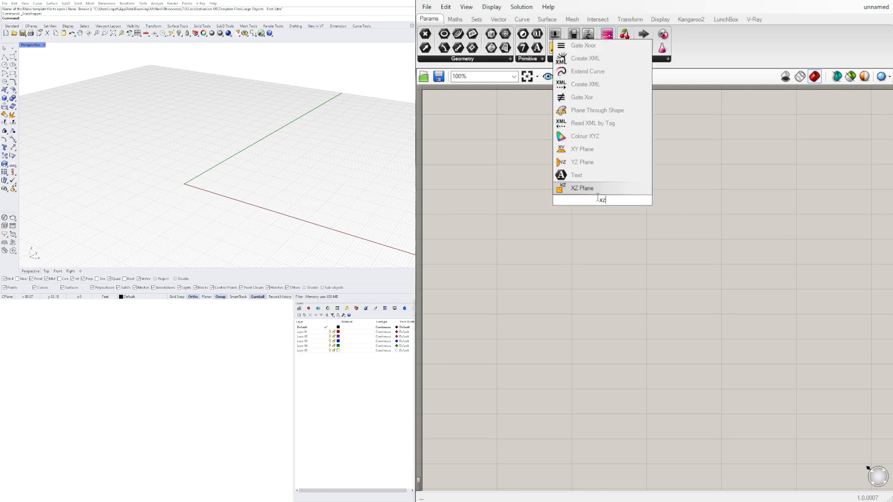
pyautogui.click(587, 186)
pyautogui.moveTo(590, 201); pyautogui.dragTo(555, 186)
pyautogui.click(596, 195)
# Add a Plane Surface component beside the XZ Plane and feed the XZ plane into its Plane input
pyautogui.doubleClick(635, 185)
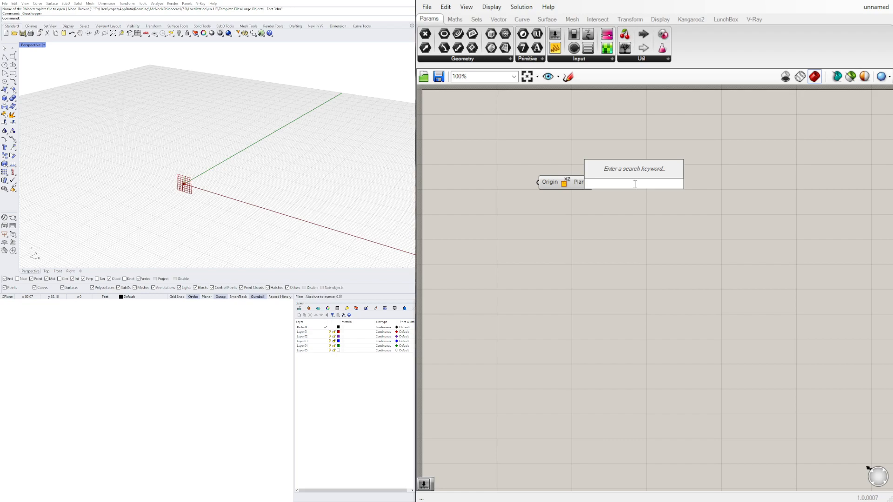
pyautogui.write('plan')
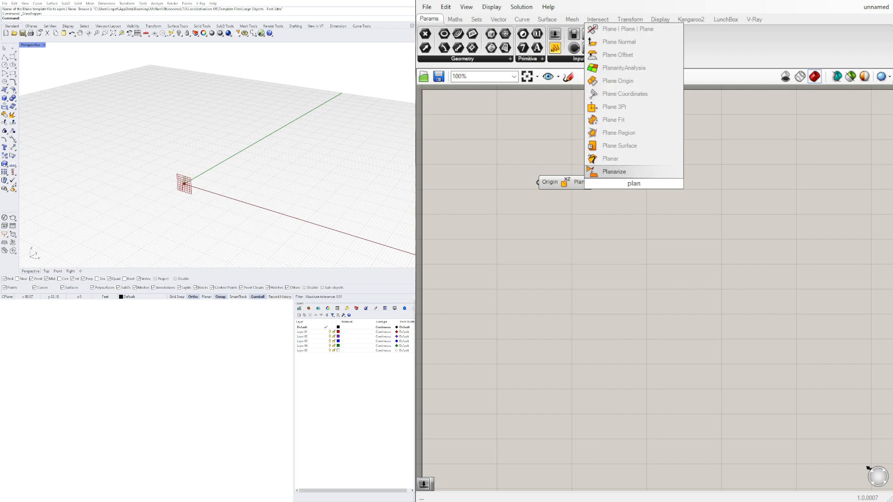
pyautogui.click(627, 149)
pyautogui.moveTo(622, 173); pyautogui.dragTo(652, 190)
pyautogui.click(617, 191)
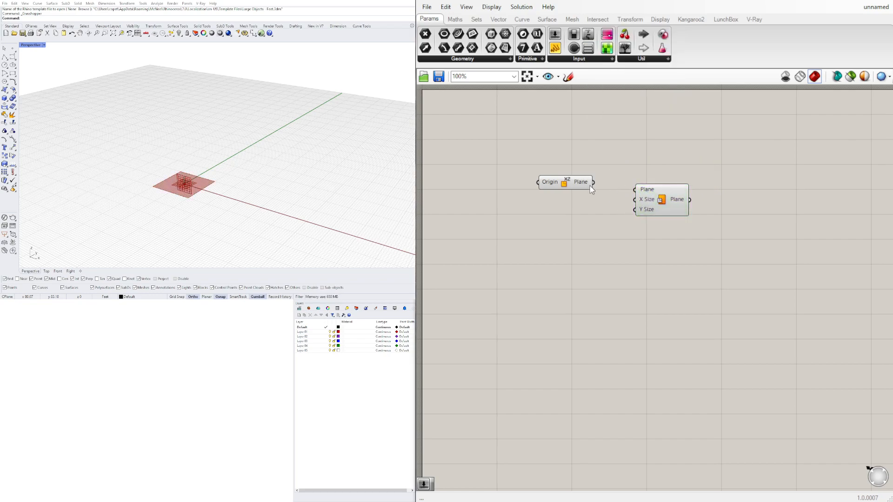
pyautogui.moveTo(593, 183); pyautogui.dragTo(641, 205)
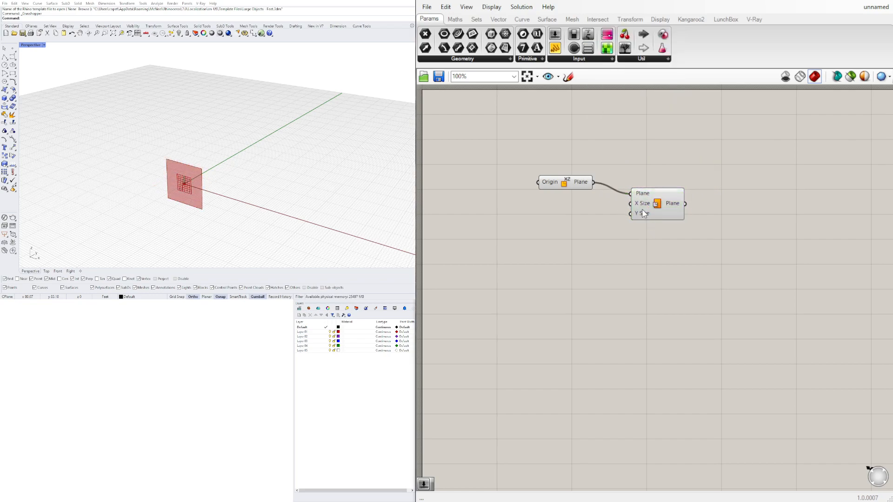
# Create two number sliders with value 25 and connect them to the Plane Surface's X Size and Y Size inputs
pyautogui.doubleClick(536, 226)
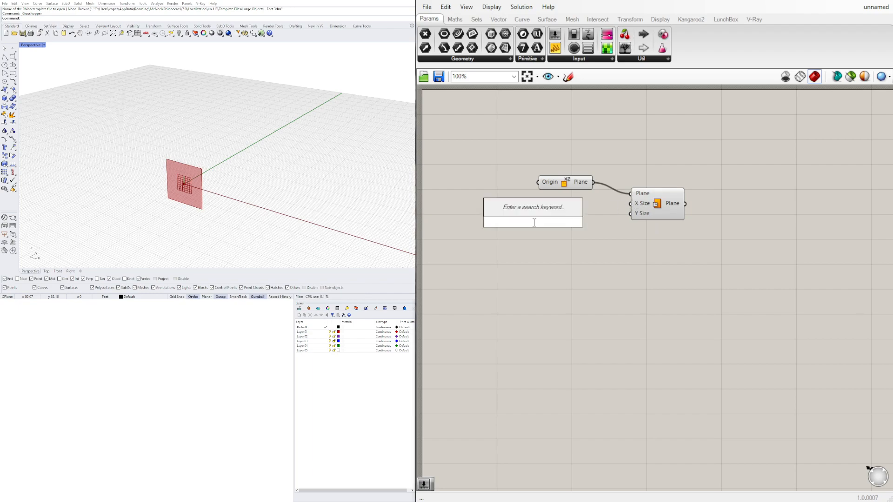
pyautogui.write('25')
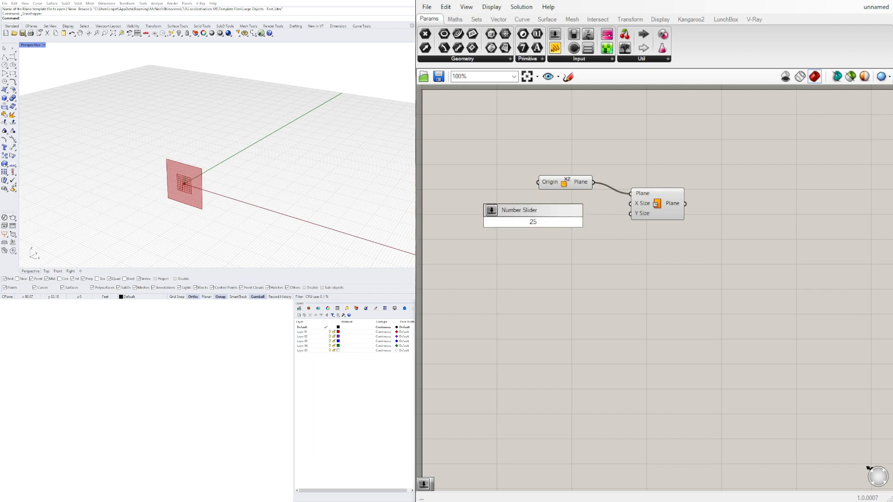
pyautogui.press('Return')
pyautogui.moveTo(585, 222); pyautogui.dragTo(631, 213)
pyautogui.click(503, 224)
pyautogui.moveTo(503, 224)
pyautogui.mouseDown()
pyautogui.moveTo(501, 207)
pyautogui.moveTo(502, 221)
pyautogui.mouseUp()
pyautogui.moveTo(585, 221); pyautogui.dragTo(629, 214)
pyautogui.click(616, 256)
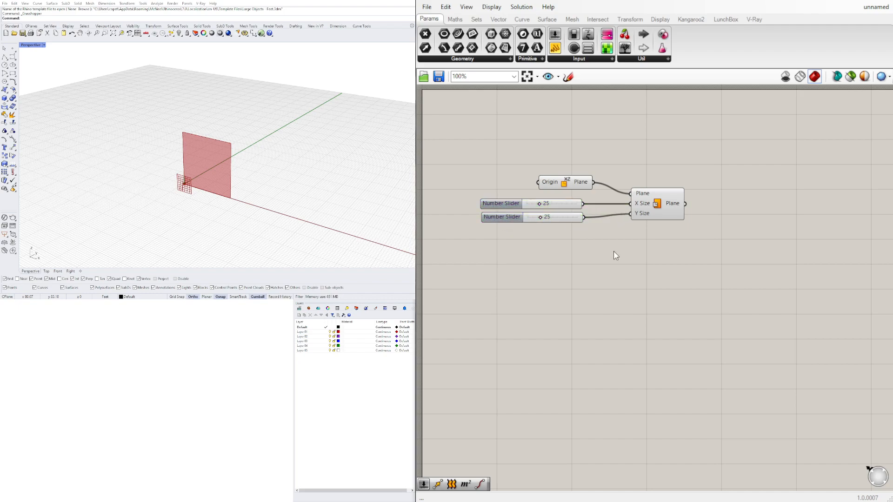
# Set the Plane Surface's X Size slider to 53 and its Y Size slider to 29
pyautogui.click(668, 217)
pyautogui.moveTo(541, 218); pyautogui.dragTo(554, 205)
pyautogui.click(607, 262)
pyautogui.moveTo(658, 250); pyautogui.dragTo(643, 252, button='right')
pyautogui.click(644, 217)
# Add a Move component and connect the Plane Surface output to its Geometry input
pyautogui.moveTo(372, 163); pyautogui.dragTo(585, 221, button='right')
pyautogui.moveTo(321, 128); pyautogui.dragTo(274, 173, button='right')
pyautogui.doubleClick(752, 300)
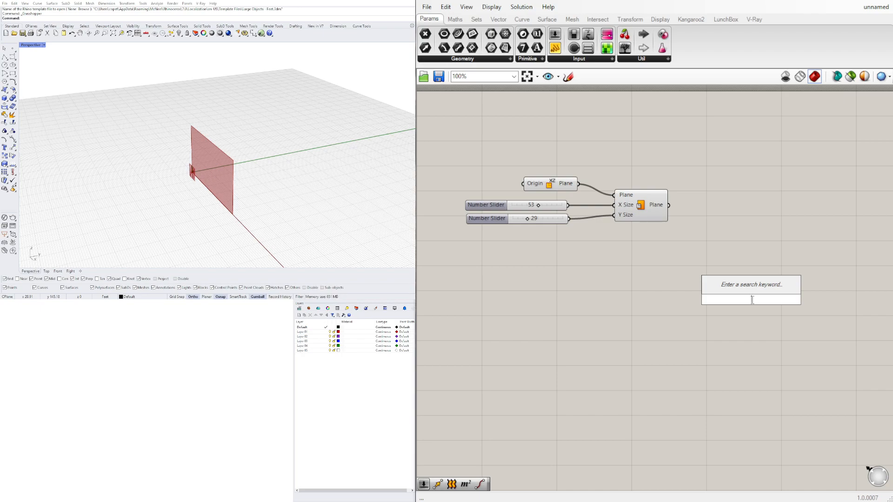
pyautogui.write('move')
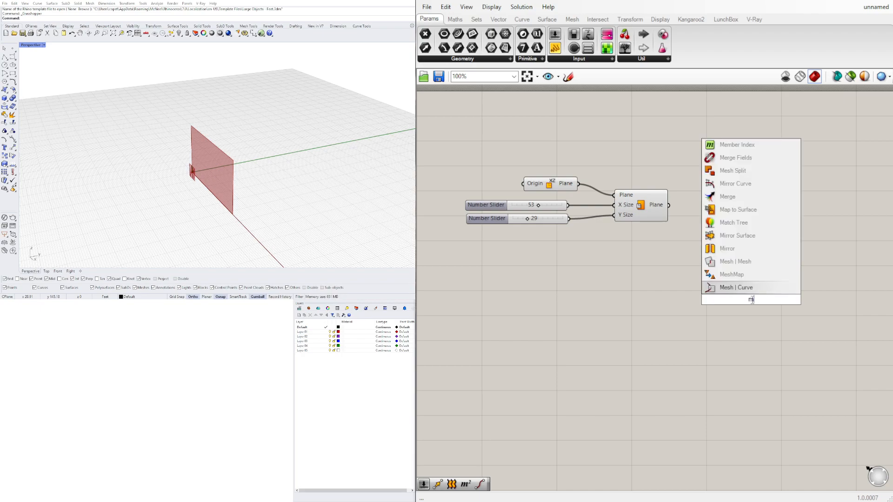
pyautogui.click(728, 277)
pyautogui.moveTo(743, 297); pyautogui.dragTo(745, 240)
pyautogui.click(680, 262)
pyautogui.moveTo(668, 205); pyautogui.dragTo(716, 238)
# Add a Unit Y vector component and connect it to the Move component's Motion input
pyautogui.doubleClick(659, 255)
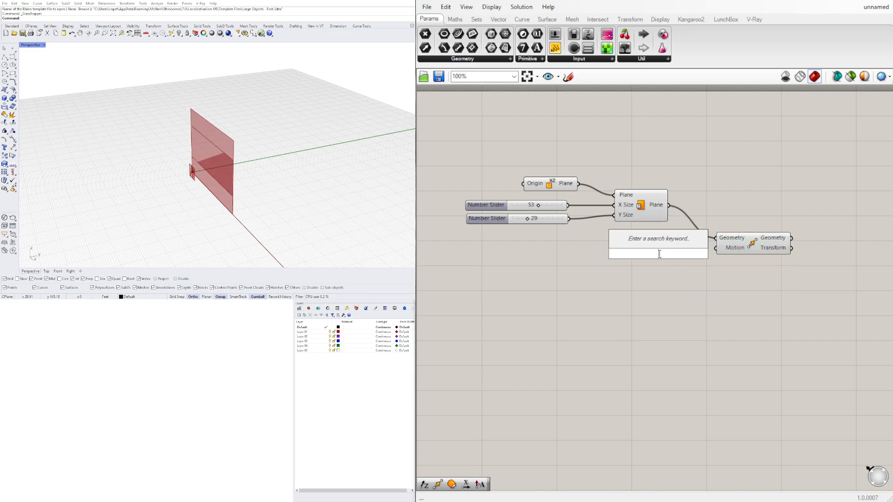
pyautogui.write('y')
pyautogui.click(655, 247)
pyautogui.moveTo(655, 253); pyautogui.dragTo(735, 221)
pyautogui.click(506, 271)
pyautogui.moveTo(206, 169)
pyautogui.mouseDown(button='right')
pyautogui.moveTo(242, 170)
pyautogui.moveTo(224, 171)
pyautogui.mouseUp(button='right')
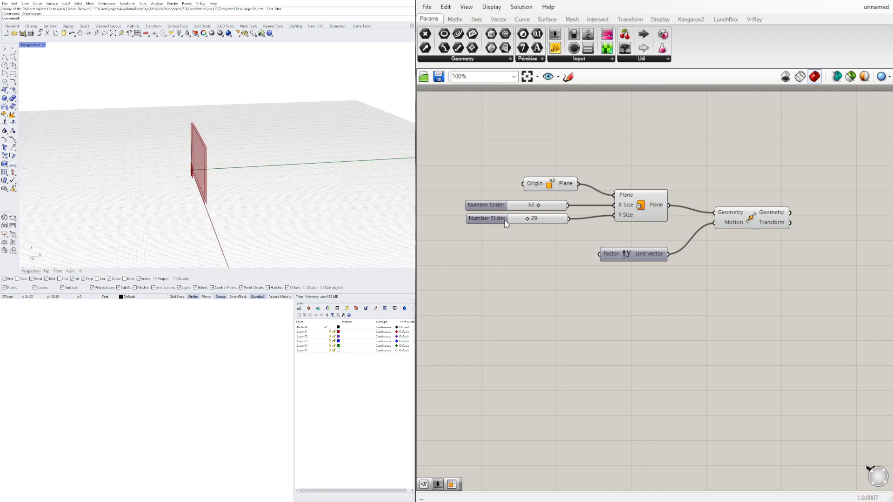
# Duplicate the X Size slider, connect the copy to the Unit Y Factor input and set it to 34
pyautogui.keyDown('alt'); pyautogui.moveTo(489, 205); pyautogui.dragTo(489, 259); pyautogui.keyUp('alt')
pyautogui.moveTo(569, 258); pyautogui.dragTo(599, 254)
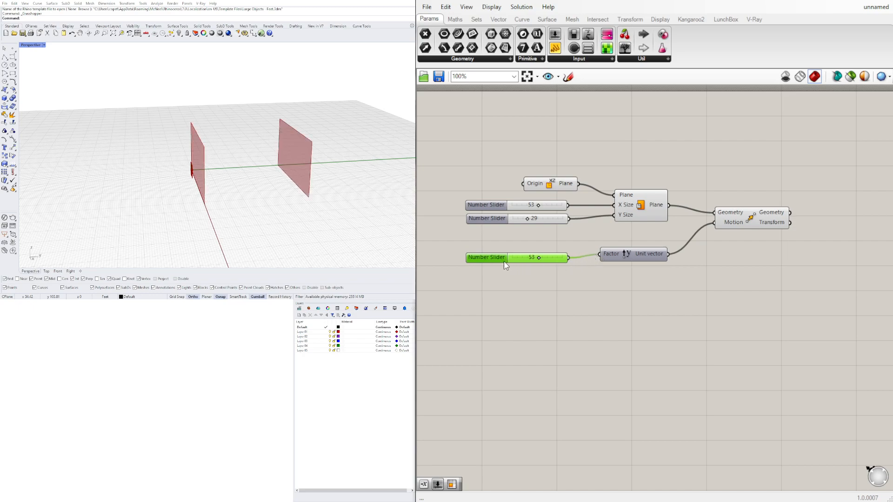
pyautogui.moveTo(482, 260); pyautogui.dragTo(482, 255)
pyautogui.click(608, 291)
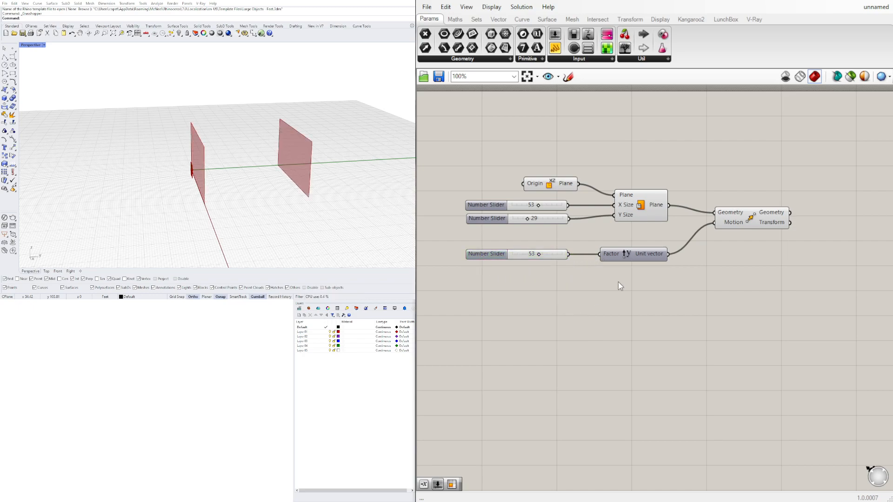
pyautogui.moveTo(538, 255)
pyautogui.mouseDown()
pyautogui.moveTo(522, 265)
pyautogui.moveTo(531, 261)
pyautogui.mouseUp()
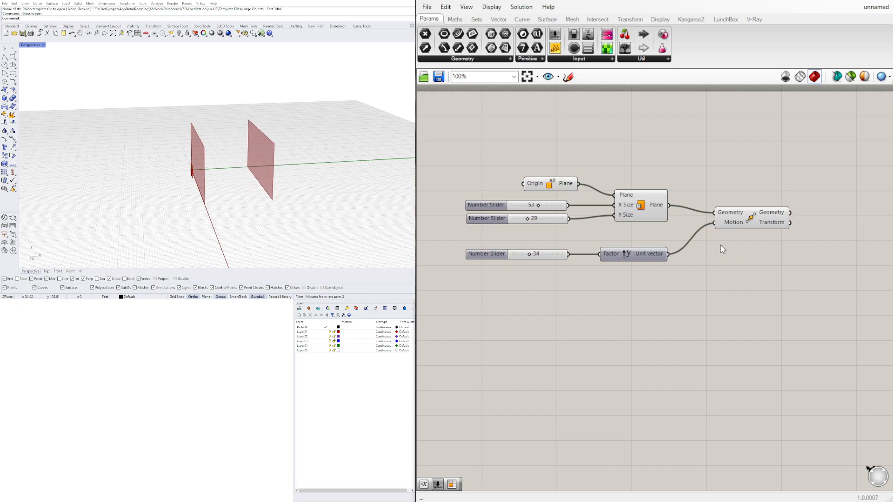
# Add a Mirror component that mirrors the original plane surface, using the moved surface as its mirror plane
pyautogui.moveTo(738, 222); pyautogui.dragTo(714, 231)
pyautogui.doubleClick(792, 208)
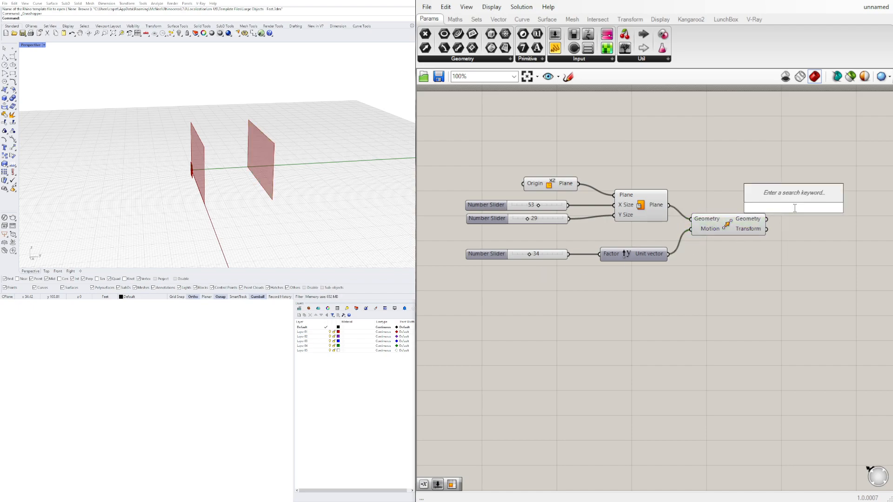
pyautogui.write('mirror')
pyautogui.press('Return')
pyautogui.moveTo(778, 211); pyautogui.dragTo(798, 212)
pyautogui.click(720, 228)
pyautogui.moveTo(826, 213); pyautogui.dragTo(821, 213)
pyautogui.click(775, 207)
pyautogui.moveTo(668, 206); pyautogui.dragTo(796, 200)
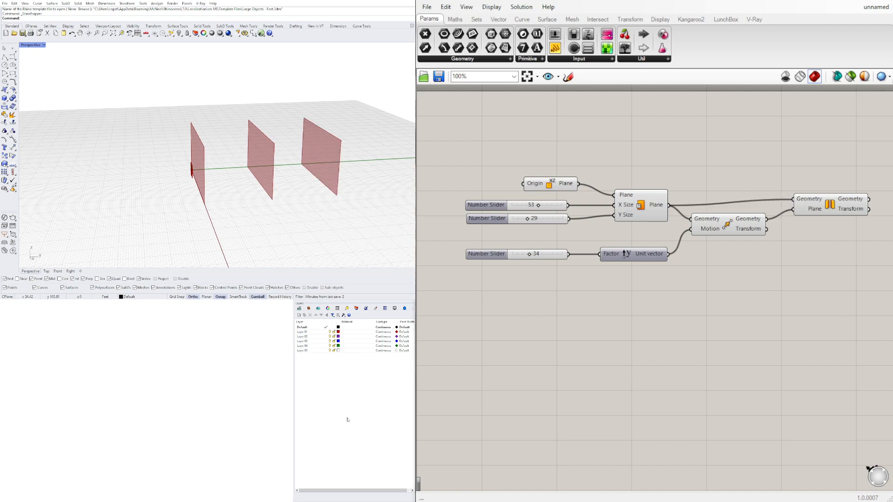
# Set the X Size slider to 56, the Y Size slider to 32 and the Unit Y distance slider to 31
pyautogui.moveTo(245, 141); pyautogui.dragTo(251, 163, button='right')
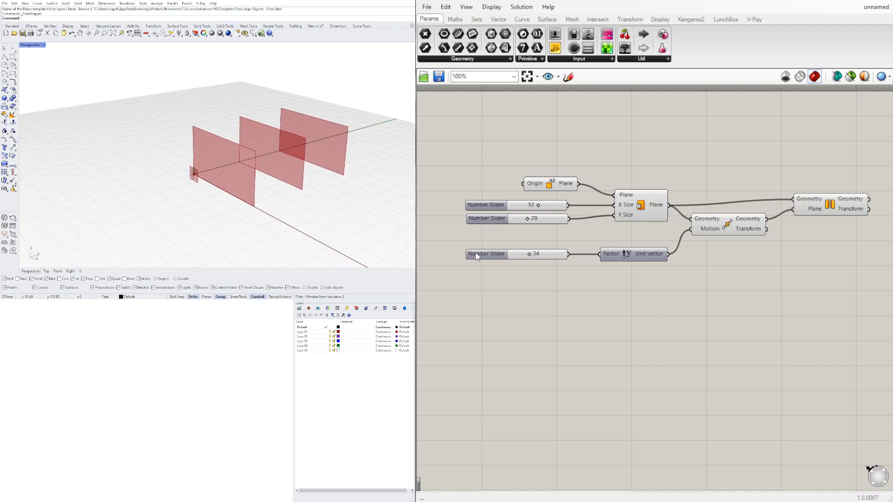
pyautogui.scroll(5, 528, 214)
pyautogui.moveTo(548, 195)
pyautogui.mouseDown()
pyautogui.moveTo(537, 196)
pyautogui.moveTo(552, 195)
pyautogui.mouseUp()
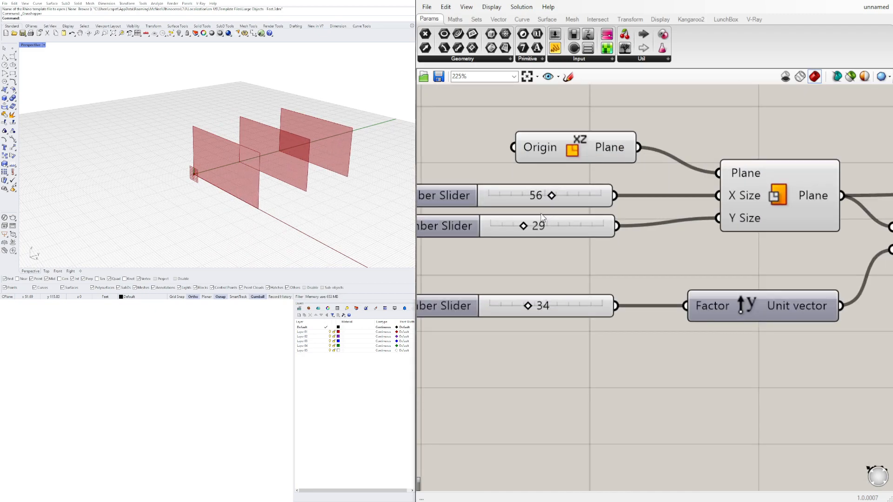
pyautogui.moveTo(523, 225)
pyautogui.mouseDown()
pyautogui.moveTo(544, 226)
pyautogui.moveTo(527, 227)
pyautogui.mouseUp()
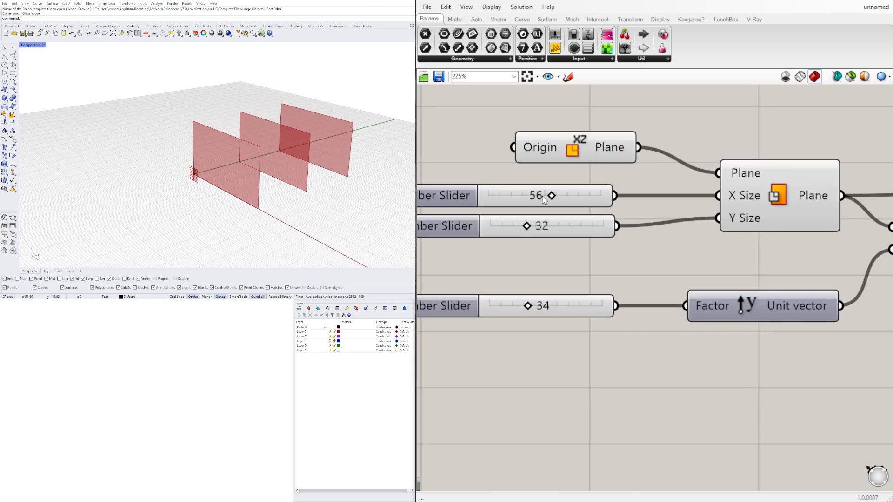
pyautogui.moveTo(552, 195)
pyautogui.mouseDown()
pyautogui.moveTo(537, 197)
pyautogui.moveTo(552, 197)
pyautogui.mouseUp()
pyautogui.moveTo(526, 307)
pyautogui.mouseDown()
pyautogui.moveTo(545, 308)
pyautogui.moveTo(523, 314)
pyautogui.mouseUp()
# Insert a Division component between the distance slider and the Unit Y Factor, with the slider feeding input A
pyautogui.scroll(-3, 527, 309)
pyautogui.scroll(5, 531, 311)
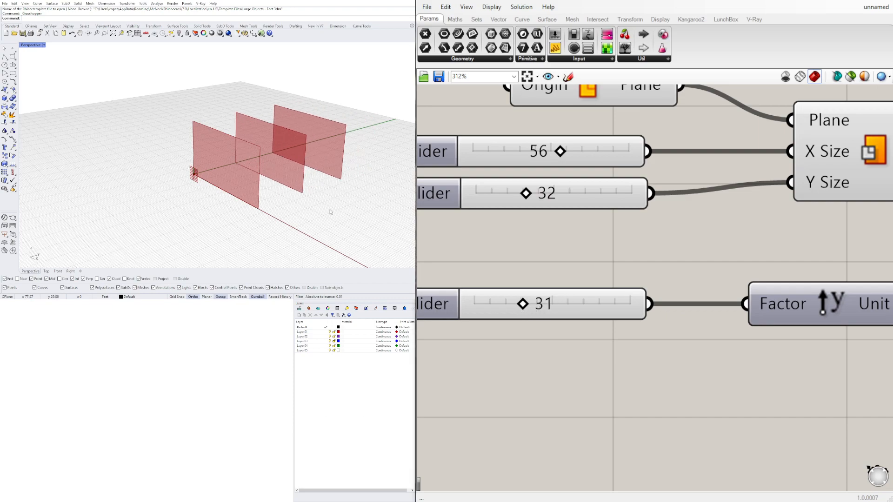
pyautogui.scroll(-3, 660, 325)
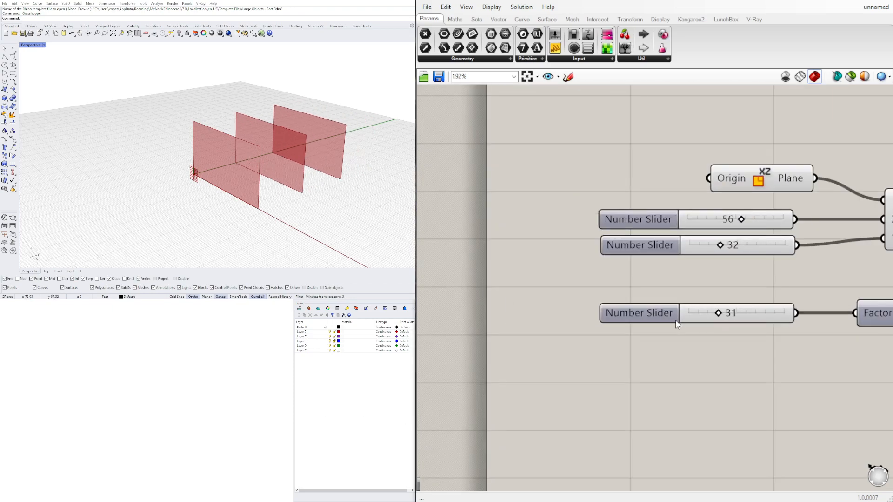
pyautogui.click(649, 321)
pyautogui.click(732, 357)
pyautogui.doubleClick(732, 357)
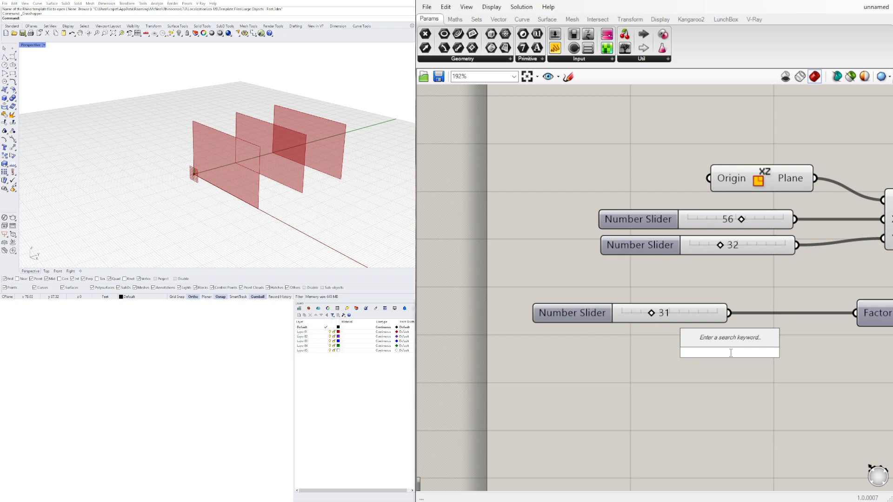
pyautogui.write('/')
pyautogui.press('Return')
pyautogui.moveTo(729, 314); pyautogui.dragTo(855, 313)
pyautogui.moveTo(758, 352); pyautogui.dragTo(769, 329)
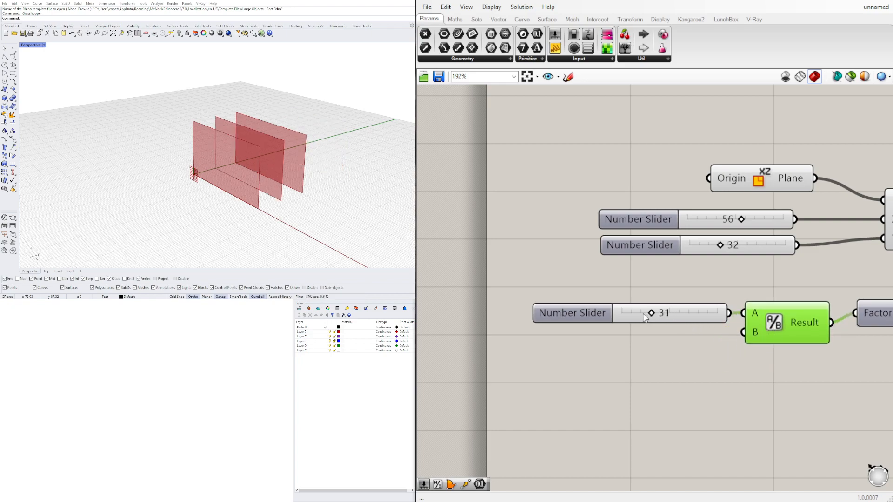
# Set the distance slider to 73 and reposition the slider, Division and Unit Y components closer to the size sliders
pyautogui.moveTo(651, 313); pyautogui.dragTo(692, 315)
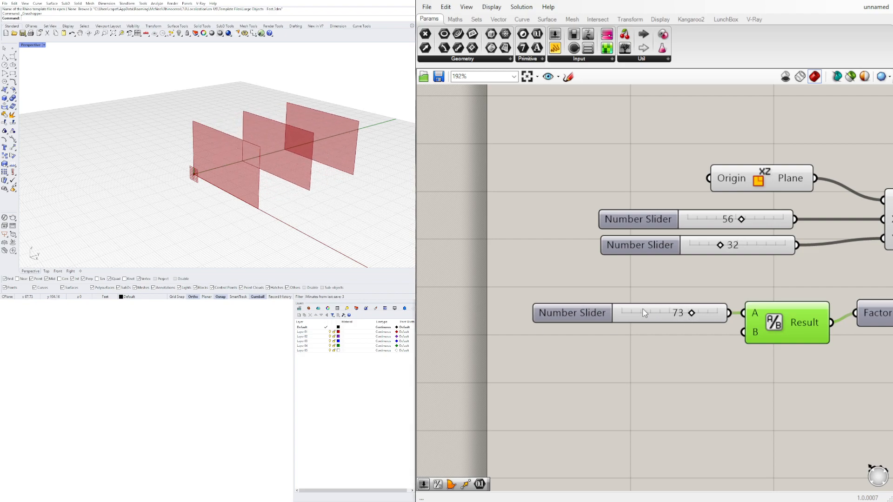
pyautogui.scroll(-2, 737, 278)
pyautogui.moveTo(781, 311); pyautogui.dragTo(708, 306, button='right')
pyautogui.scroll(2, 710, 306)
pyautogui.moveTo(789, 303); pyautogui.dragTo(783, 313)
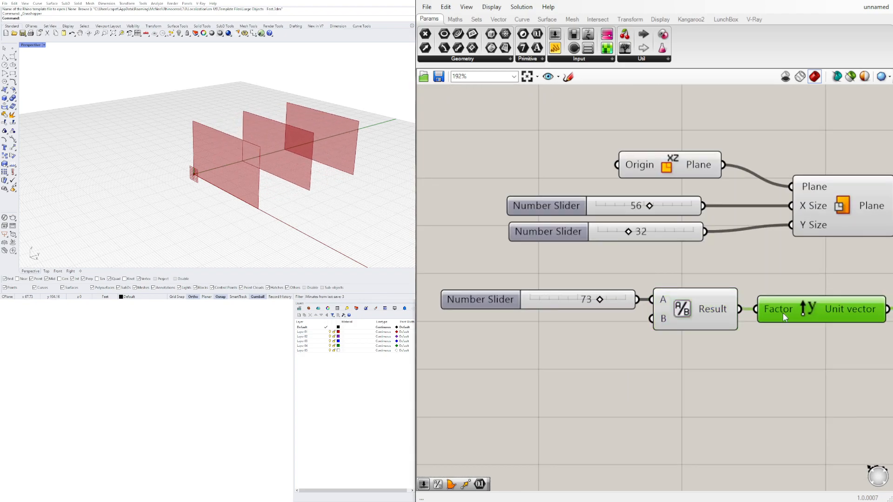
pyautogui.scroll(-3, 782, 313)
pyautogui.moveTo(740, 342); pyautogui.dragTo(488, 281)
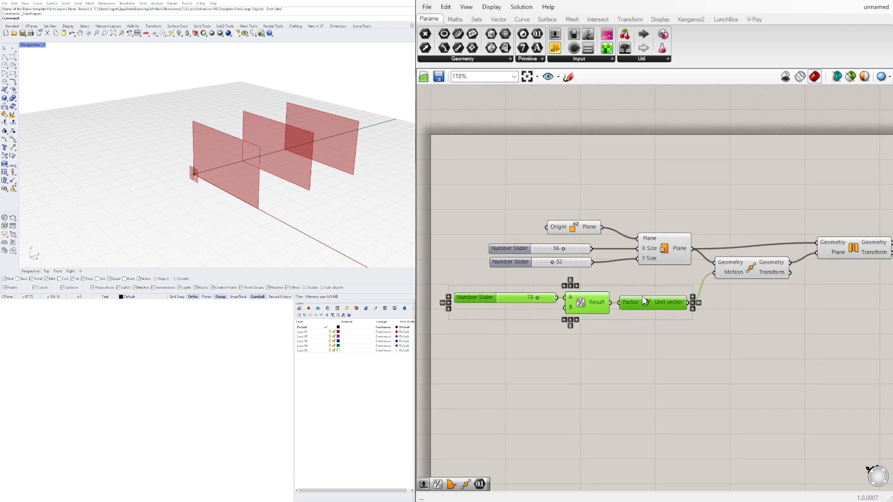
pyautogui.scroll(2, 642, 297)
pyautogui.moveTo(663, 304); pyautogui.dragTo(670, 283)
pyautogui.click(711, 402)
# Add a Brep parameter to the canvas beside the Mirror component's output
pyautogui.scroll(-3, 763, 332)
pyautogui.moveTo(857, 303); pyautogui.dragTo(760, 297, button='right')
pyautogui.click(774, 261)
pyautogui.click(763, 293)
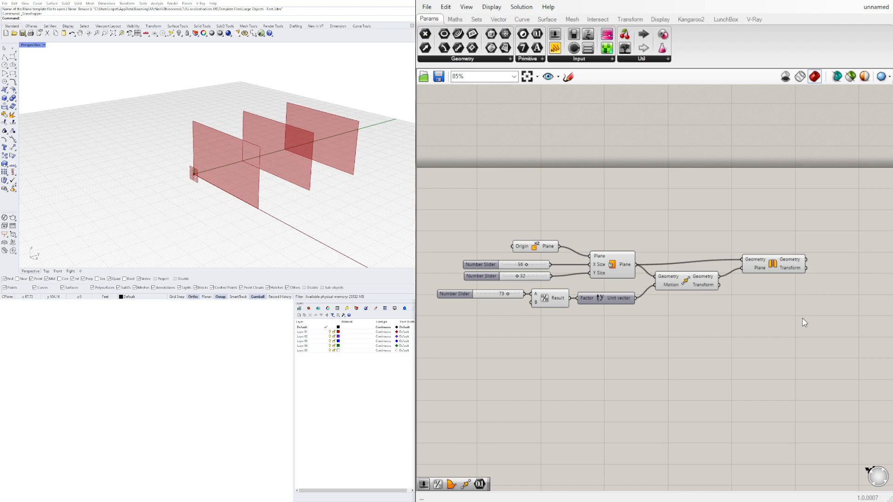
pyautogui.moveTo(810, 321); pyautogui.dragTo(729, 319, button='right')
pyautogui.doubleClick(761, 250)
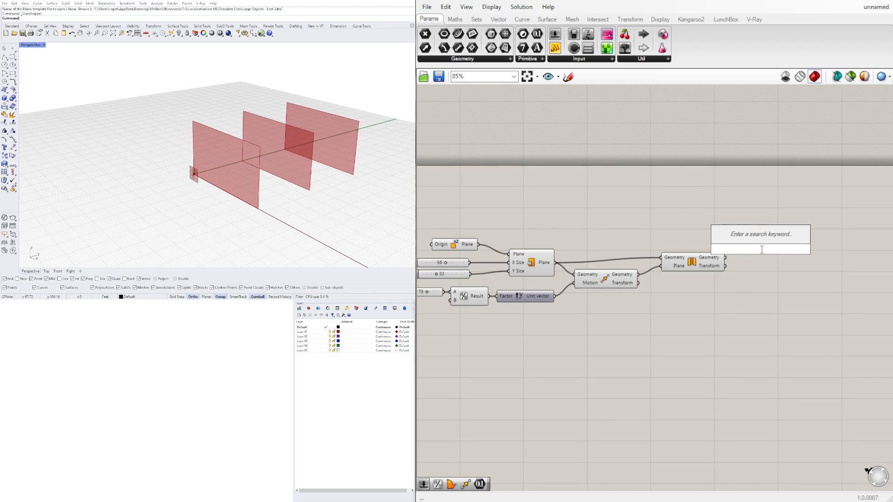
pyautogui.write('brep')
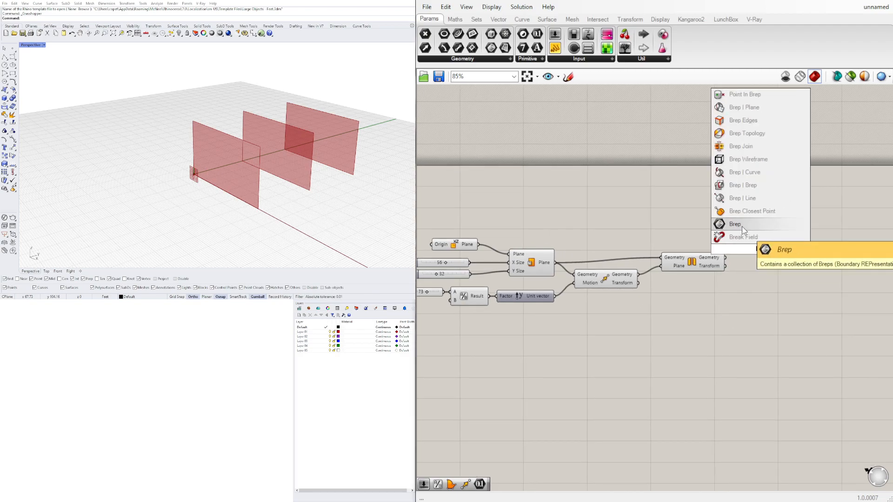
pyautogui.click(742, 227)
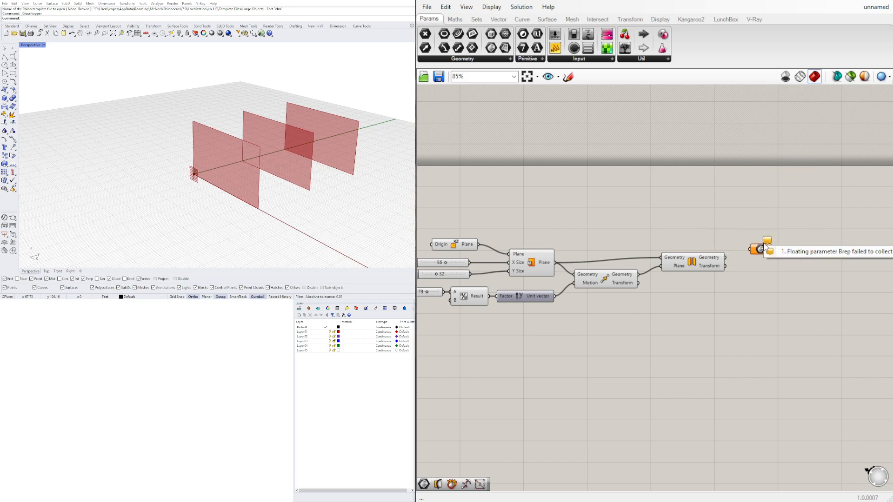
# Replace the Brep parameter with a Plane parameter placed above and beside the Mirror component's output
pyautogui.click(534, 259)
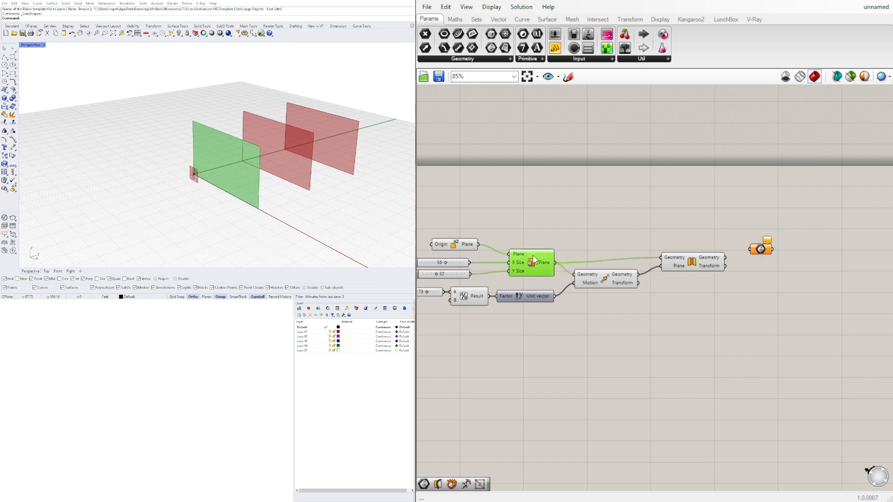
pyautogui.doubleClick(727, 224)
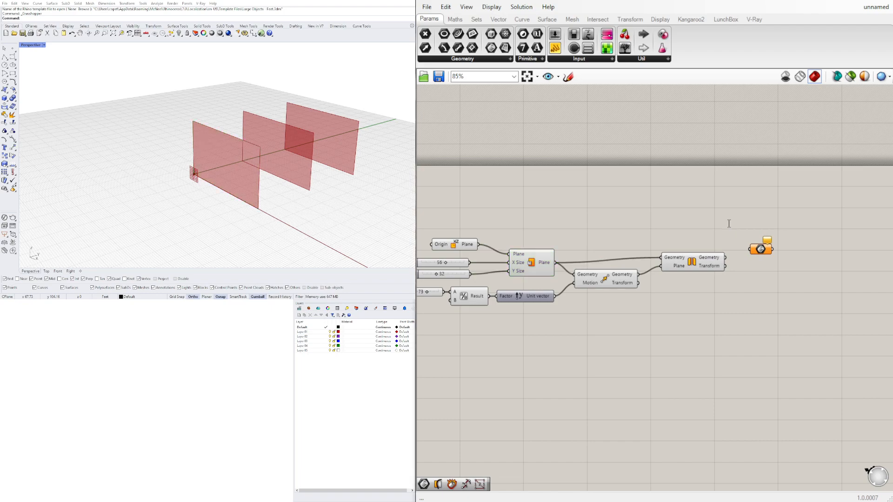
pyautogui.write('pla')
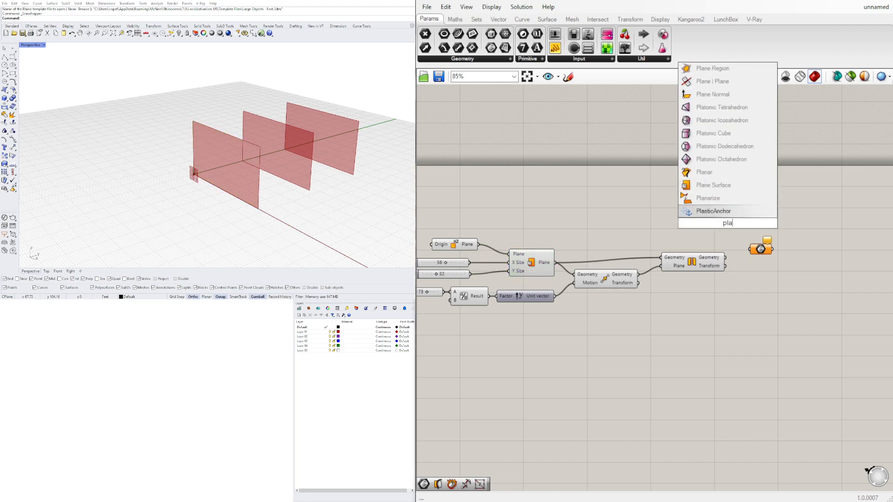
pyautogui.write('ne')
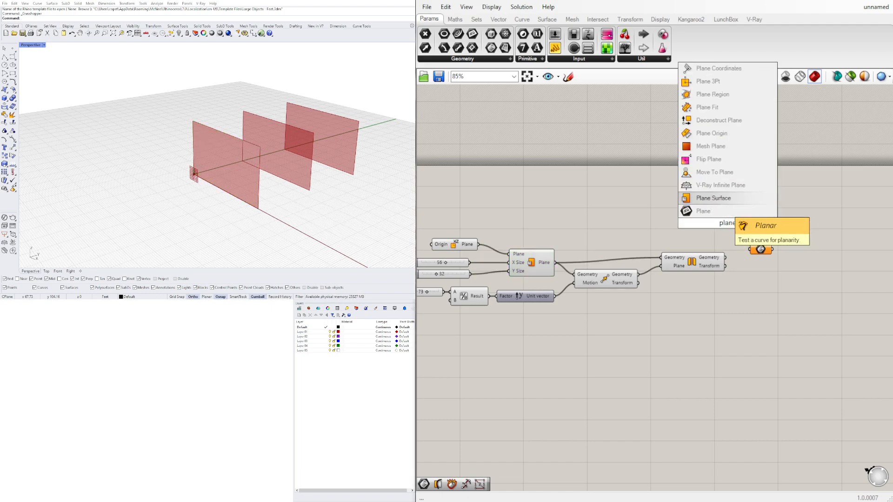
pyautogui.click(706, 213)
pyautogui.click(759, 249)
pyautogui.press('Delete')
pyautogui.moveTo(735, 228); pyautogui.dragTo(775, 219)
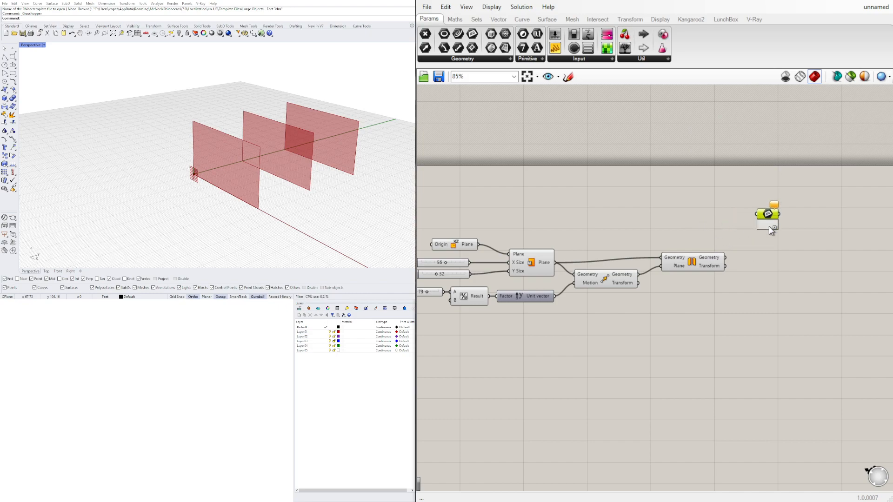
# Duplicate the Plane parameter twice to form a vertical stack of three
pyautogui.doubleClick(770, 245)
pyautogui.moveTo(775, 259); pyautogui.dragTo(757, 200)
pyautogui.click(768, 260)
pyautogui.click(769, 264)
# Feed the three Plane parameters from the Plane Surface, Move and Mirror geometry outputs respectively
pyautogui.click(687, 269)
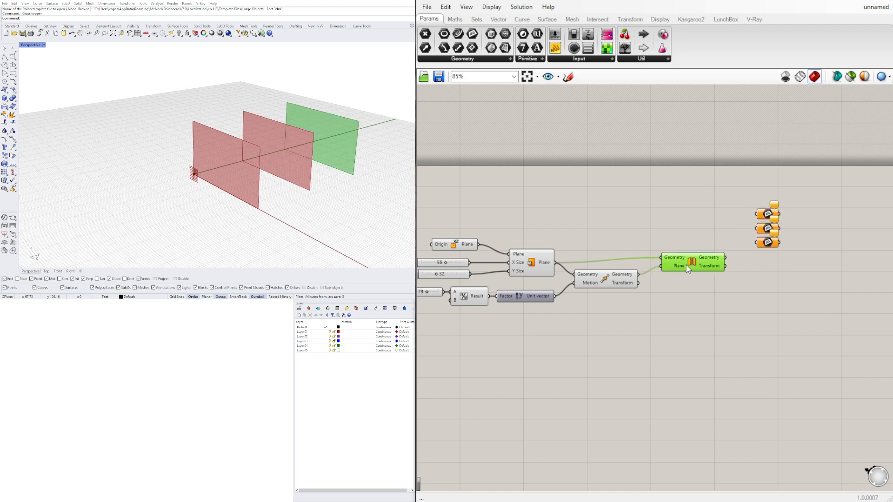
pyautogui.moveTo(746, 254); pyautogui.dragTo(756, 243)
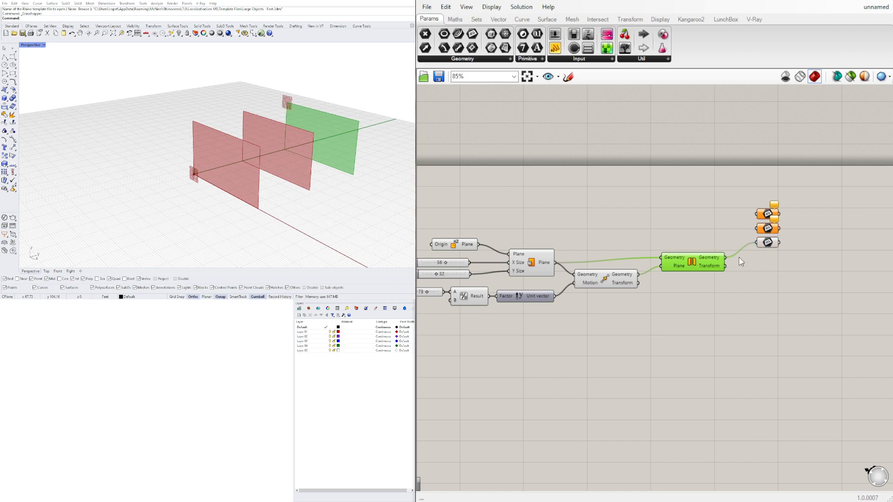
pyautogui.click(666, 290)
pyautogui.click(615, 278)
pyautogui.moveTo(639, 275); pyautogui.dragTo(755, 228)
pyautogui.click(563, 266)
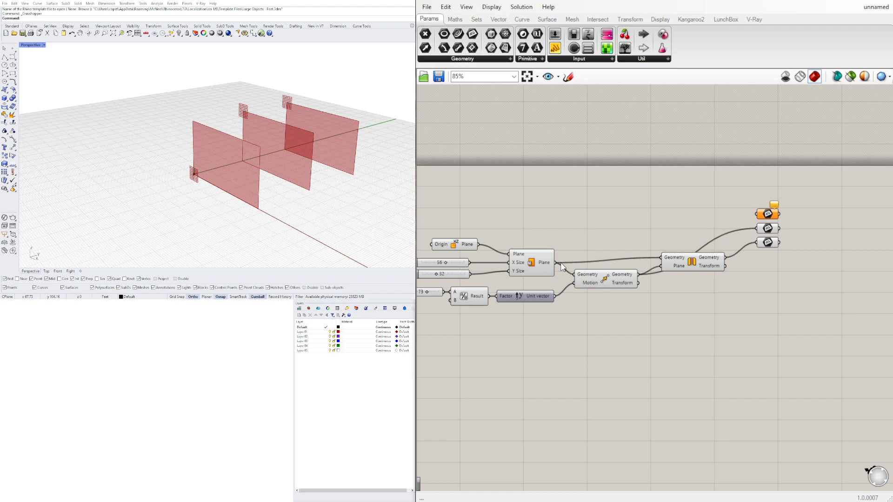
pyautogui.moveTo(611, 244); pyautogui.dragTo(655, 226)
pyautogui.moveTo(555, 262); pyautogui.dragTo(756, 214)
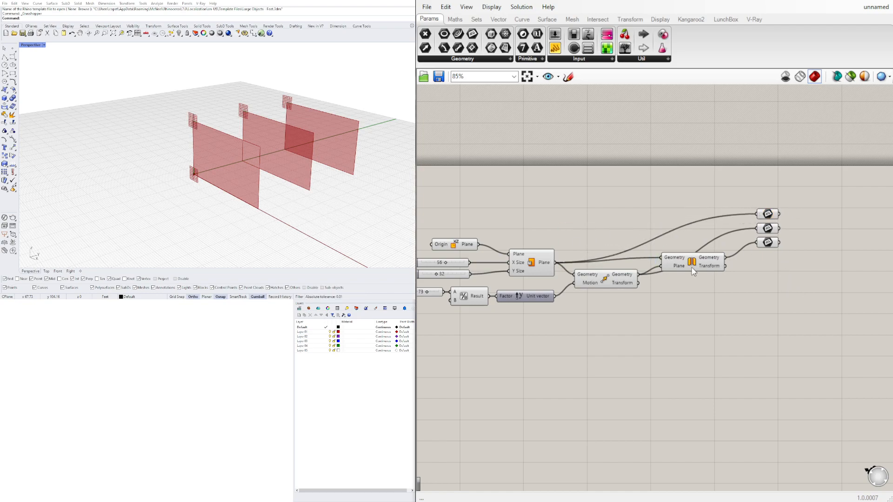
# Select the three stacked Plane parameters and delete them
pyautogui.click(772, 217)
pyautogui.click(770, 228)
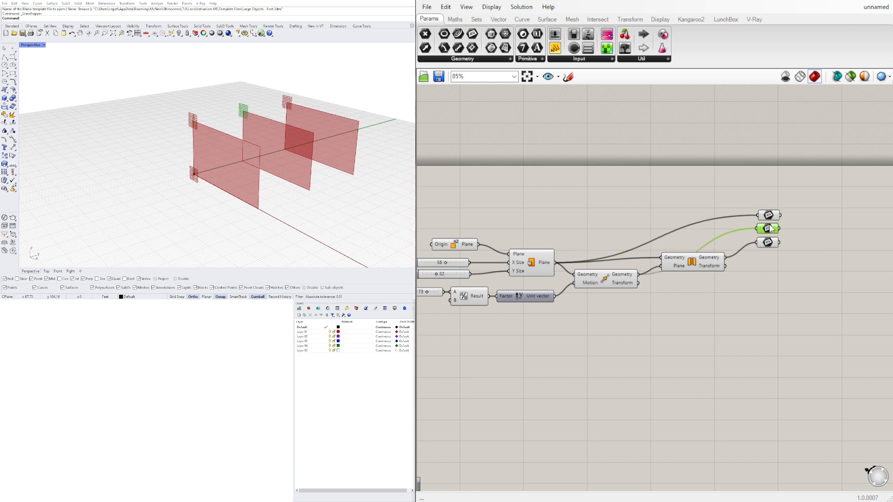
pyautogui.click(769, 244)
pyautogui.moveTo(806, 282); pyautogui.dragTo(769, 199)
pyautogui.press('Delete')
# Add three stacked Surface parameters and feed them from the Plane Surface, Move and Mirror geometry outputs
pyautogui.doubleClick(771, 227)
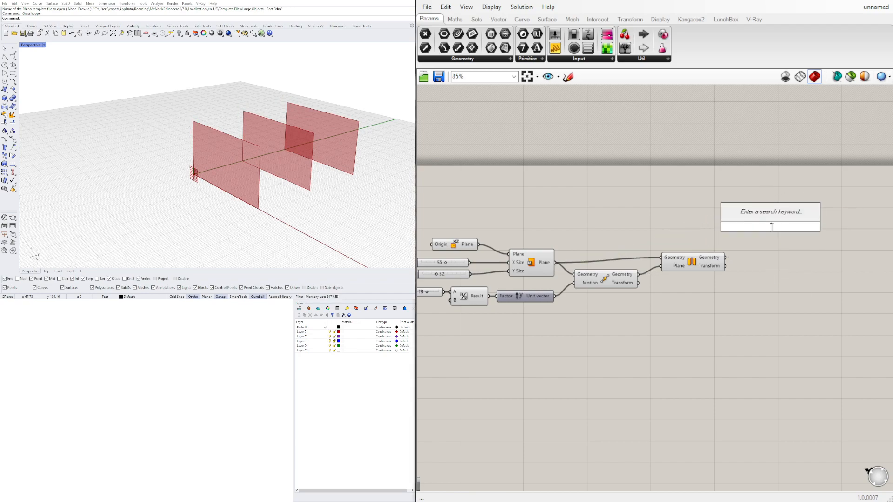
pyautogui.write('surf')
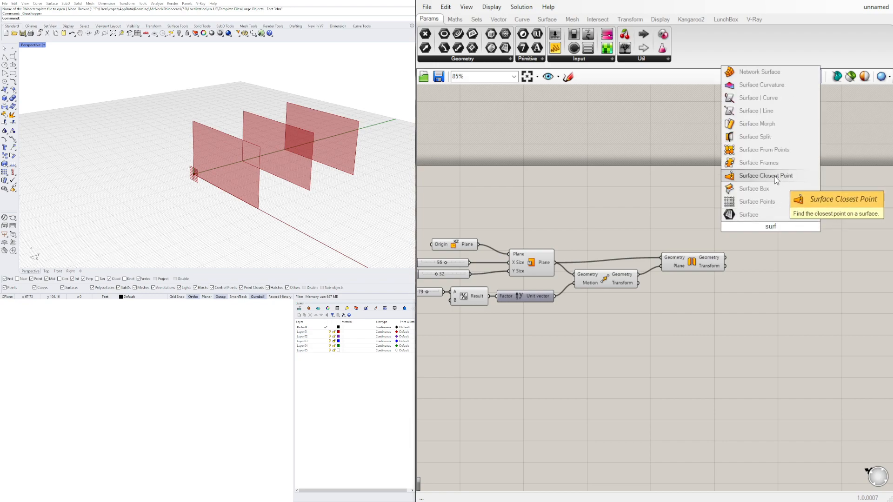
pyautogui.click(748, 215)
pyautogui.moveTo(725, 257); pyautogui.dragTo(764, 228)
pyautogui.moveTo(638, 275); pyautogui.dragTo(758, 226)
pyautogui.keyDown('alt'); pyautogui.moveTo(765, 226); pyautogui.dragTo(767, 213); pyautogui.keyUp('alt')
pyautogui.moveTo(551, 269); pyautogui.dragTo(767, 209)
pyautogui.click(766, 226)
pyautogui.click(766, 241)
# Turn off the preview of the Plane Surface, Unit Y, Move and Mirror components
pyautogui.moveTo(720, 318); pyautogui.dragTo(532, 225)
pyautogui.middleClick(540, 225)
pyautogui.click(633, 177)
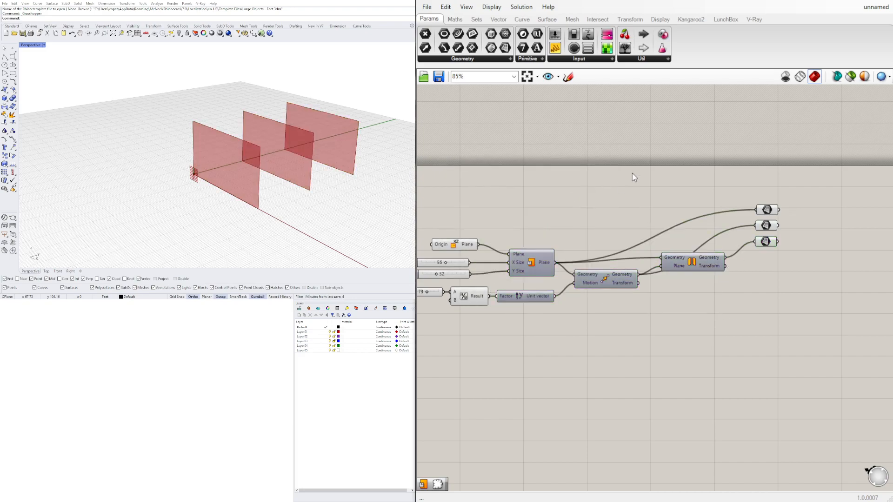
# Add an Evaluate Surface component and connect the first Surface parameter to its Surface input
pyautogui.scroll(-2, 757, 216)
pyautogui.scroll(3, 798, 235)
pyautogui.moveTo(798, 235); pyautogui.dragTo(681, 257, button='right')
pyautogui.doubleClick(713, 247)
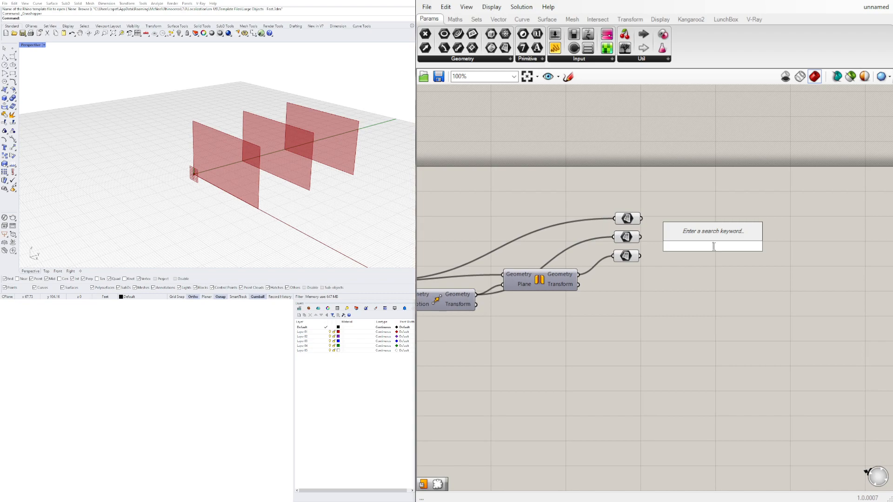
pyautogui.press('Escape')
pyautogui.doubleClick(706, 213)
pyautogui.write('eva')
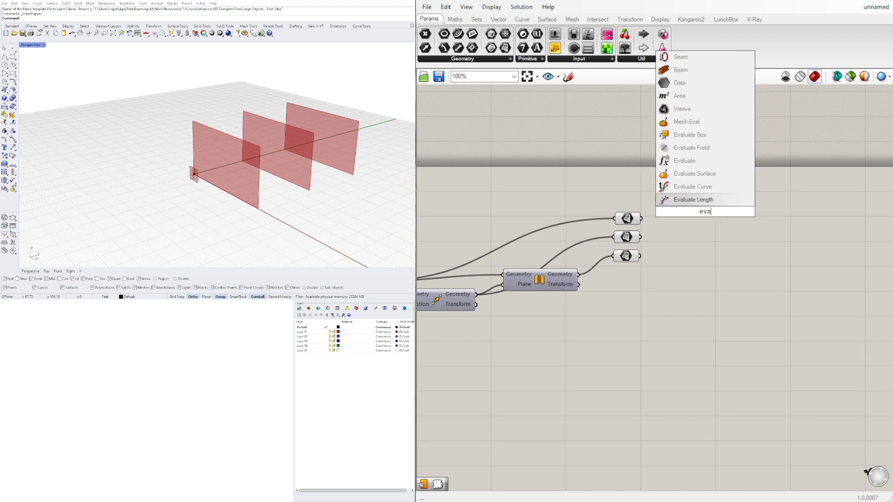
pyautogui.click(673, 174)
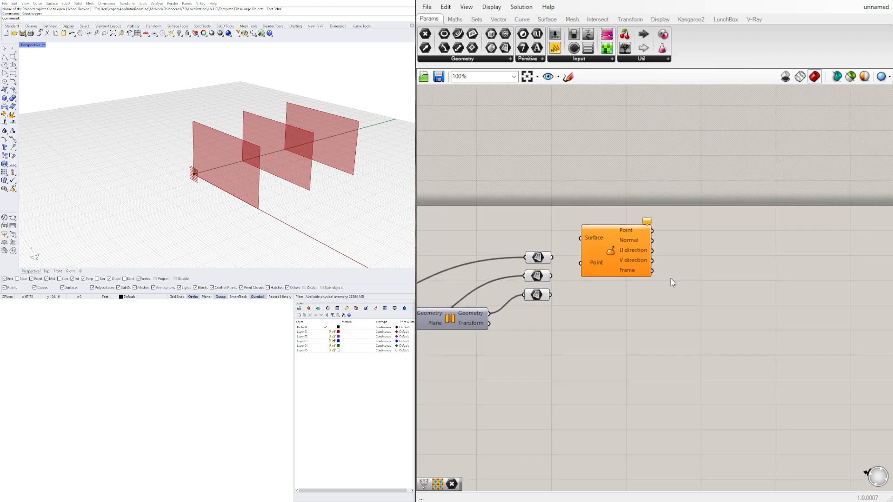
pyautogui.moveTo(610, 257); pyautogui.dragTo(793, 243)
pyautogui.moveTo(577, 253); pyautogui.dragTo(763, 224)
pyautogui.moveTo(817, 240); pyautogui.dragTo(680, 228)
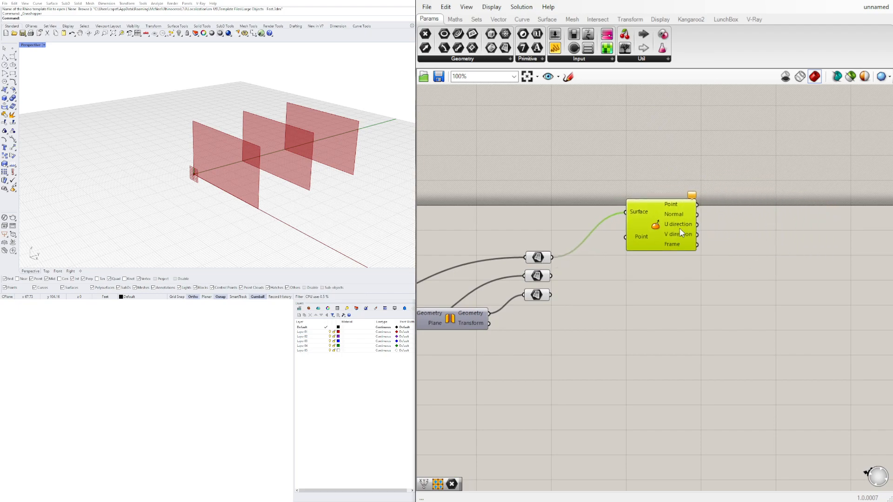
# Add an MD Slider and connect it to the Point input of the Evaluate Surface component
pyautogui.doubleClick(538, 200)
pyautogui.write('md')
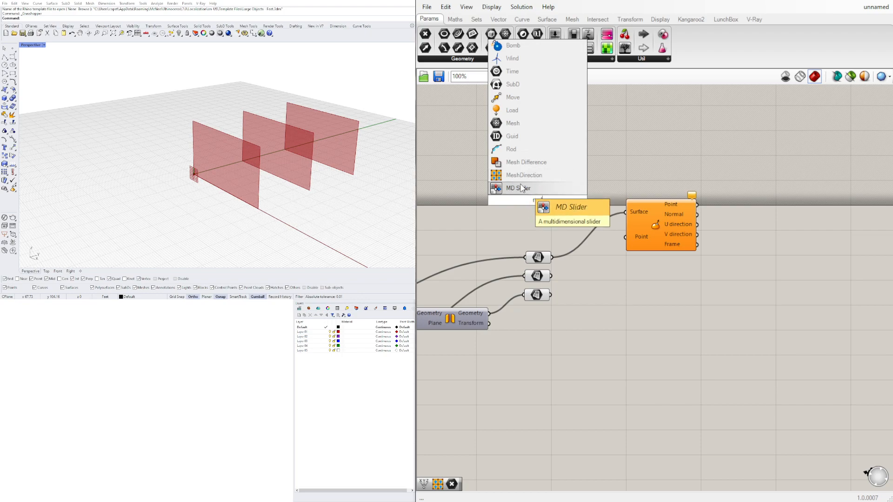
pyautogui.click(525, 188)
pyautogui.moveTo(554, 193)
pyautogui.mouseDown()
pyautogui.moveTo(583, 200)
pyautogui.moveTo(576, 207)
pyautogui.moveTo(565, 194)
pyautogui.mouseUp()
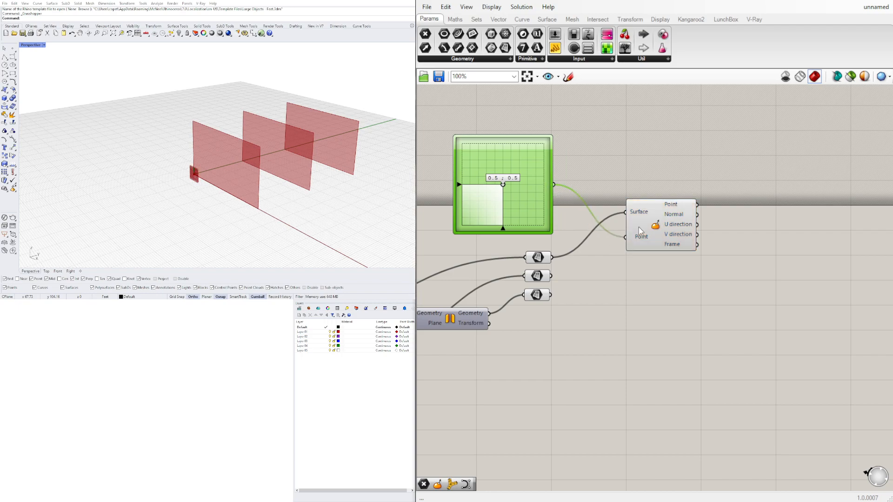
# Reparameterize the Surface input of the Evaluate Surface component
pyautogui.click(540, 258)
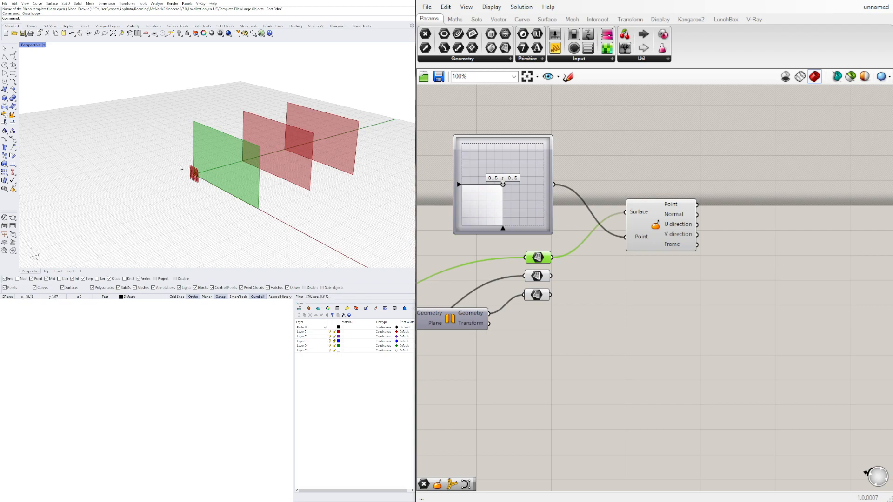
pyautogui.rightClick(645, 215)
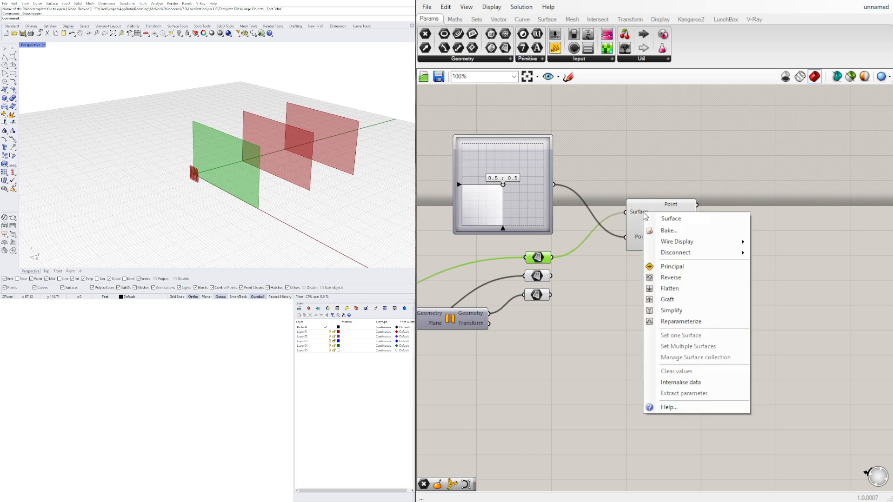
pyautogui.click(698, 322)
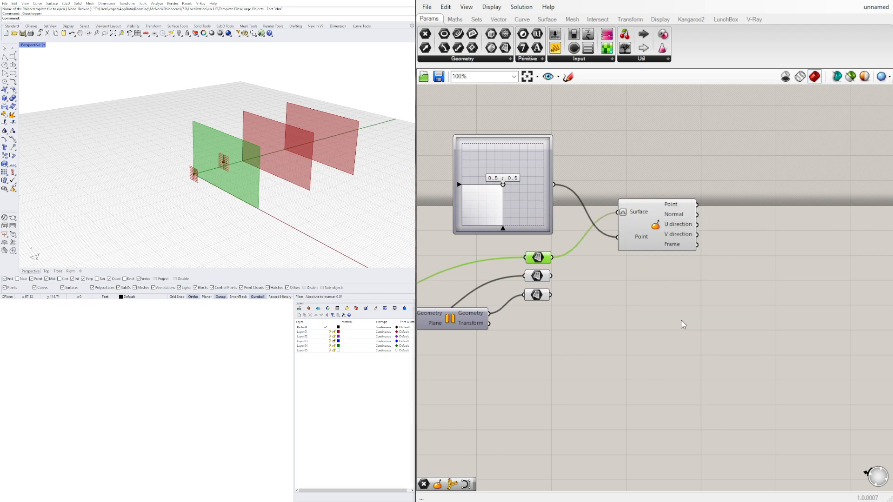
pyautogui.click(640, 150)
# Turn off the preview of the XZ Plane component at the start of the definition
pyautogui.moveTo(332, 163); pyautogui.dragTo(356, 153, button='right')
pyautogui.moveTo(632, 263); pyautogui.dragTo(678, 273, button='right')
pyautogui.moveTo(465, 265); pyautogui.dragTo(675, 211, button='right')
pyautogui.moveTo(440, 260); pyautogui.dragTo(480, 263, button='right')
pyautogui.click(468, 255)
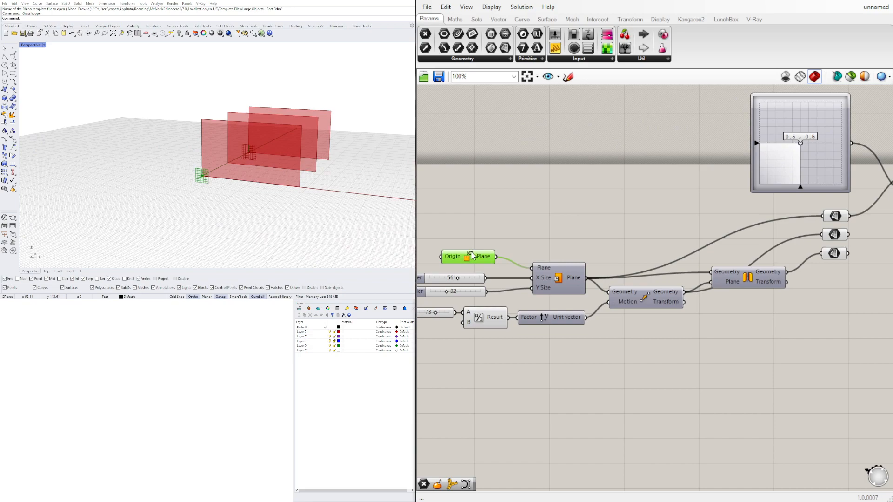
pyautogui.rightClick(472, 255)
pyautogui.click(483, 278)
# Select the whole definition and move it lower on the canvas to make room above
pyautogui.moveTo(671, 233); pyautogui.dragTo(612, 250, button='right')
pyautogui.moveTo(291, 123); pyautogui.dragTo(260, 131, button='right')
pyautogui.scroll(-3, 595, 211)
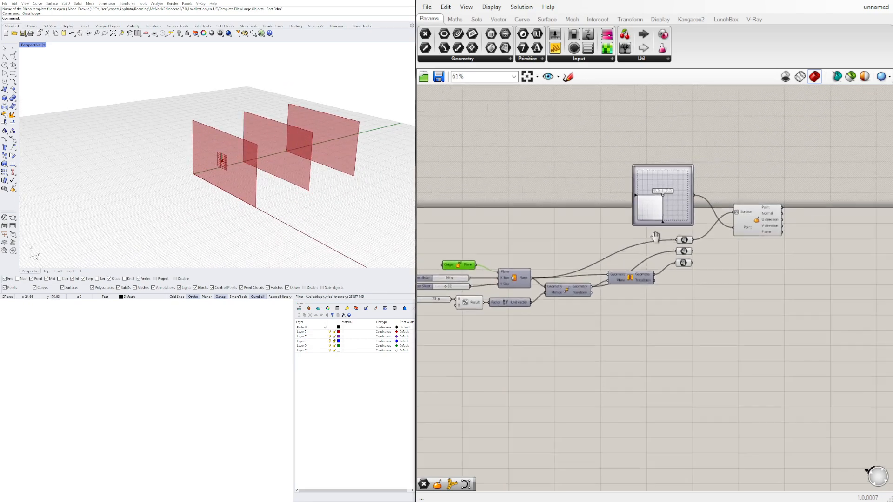
pyautogui.scroll(-2, 720, 292)
pyautogui.moveTo(760, 306); pyautogui.dragTo(484, 193)
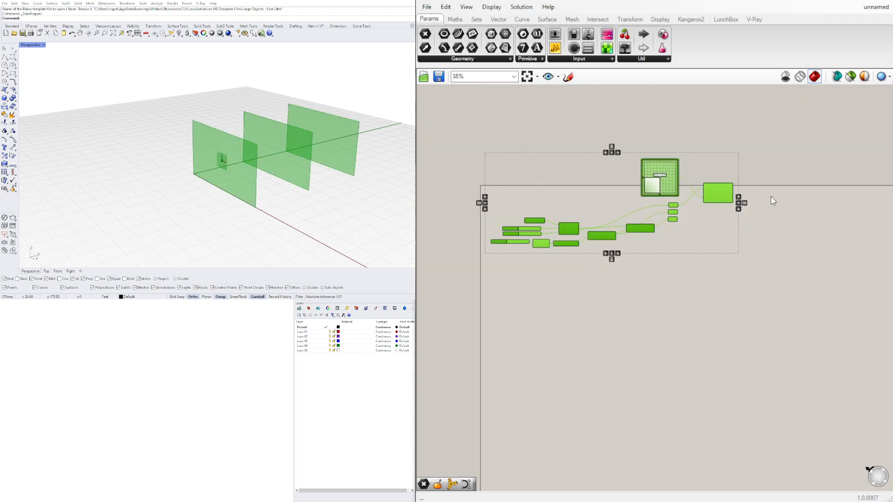
pyautogui.moveTo(722, 188); pyautogui.dragTo(716, 260)
pyautogui.click(730, 217)
# Set the MD Slider to 0.0 ; 0.0 and place a duplicate of it directly underneath
pyautogui.scroll(3, 677, 242)
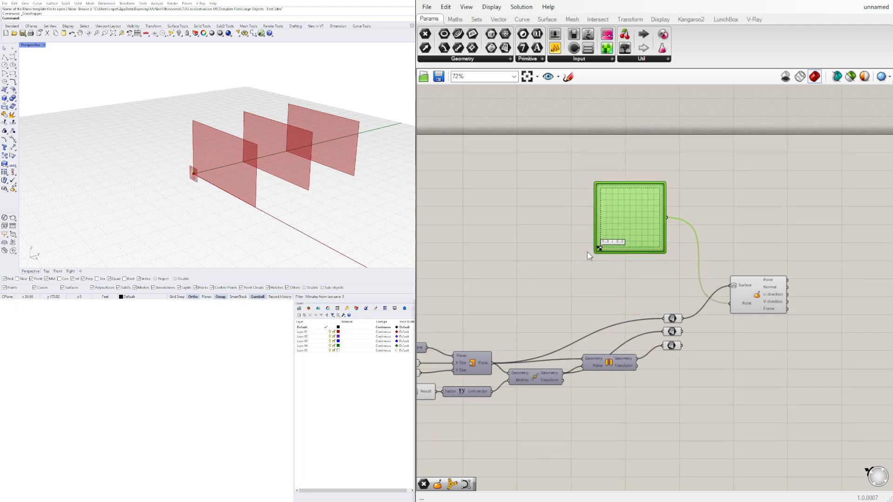
pyautogui.moveTo(638, 196); pyautogui.dragTo(583, 249)
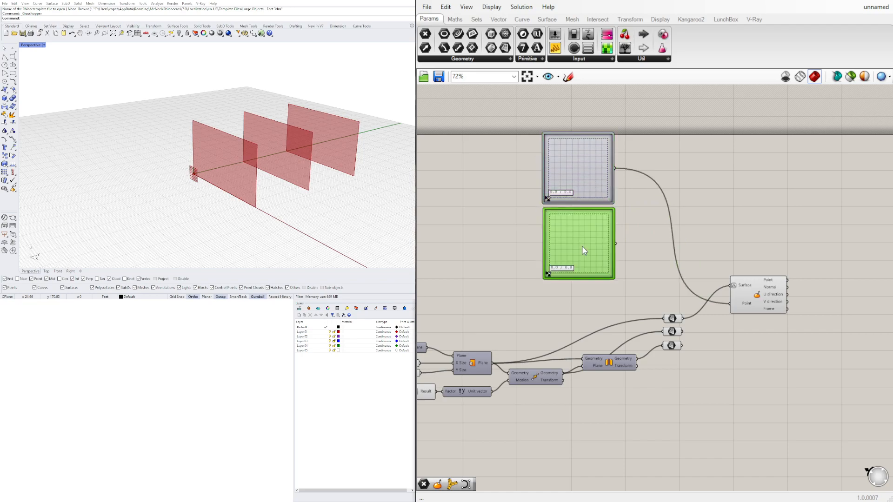
pyautogui.doubleClick(665, 294)
pyautogui.write('point')
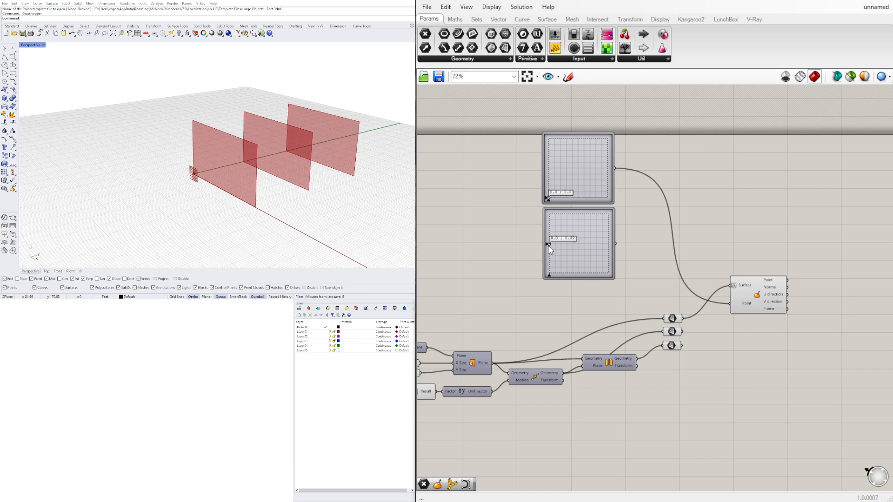
# Set the second MD Slider to 0.56 ; 0.92 and add it as an extra source to Evaluate Surface's Point input
pyautogui.click(571, 246)
pyautogui.scroll(4, 545, 254)
pyautogui.moveTo(552, 236); pyautogui.dragTo(617, 187)
pyautogui.scroll(-4, 656, 219)
pyautogui.click(591, 223)
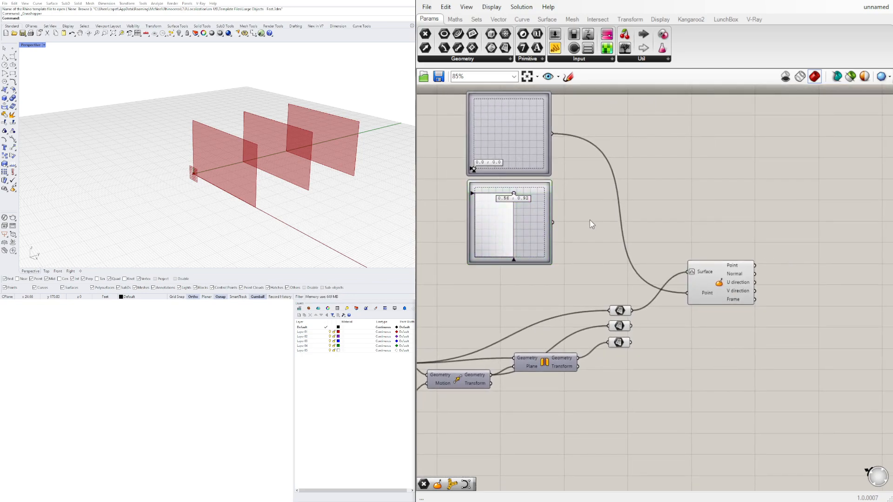
pyautogui.keyDown('shift'); pyautogui.moveTo(557, 225); pyautogui.dragTo(684, 293); pyautogui.keyUp('shift')
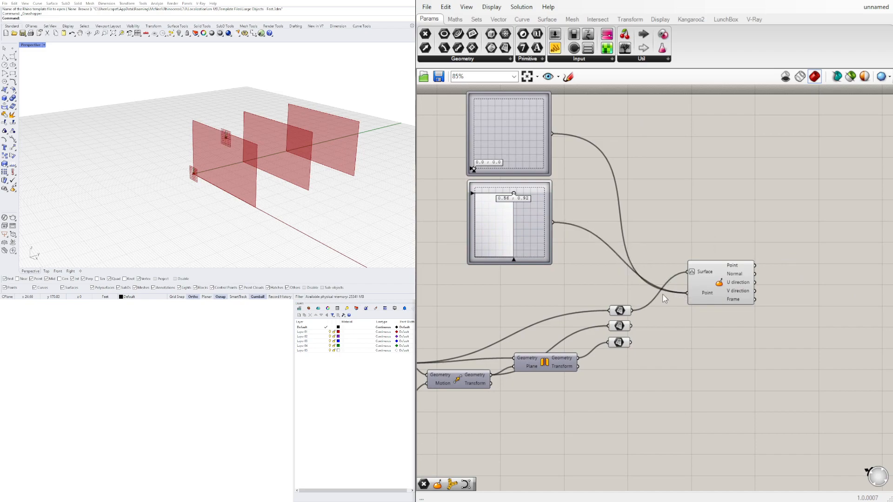
# Duplicate a third MD Slider, set to 1.0 ; 0.0, into the Point input, and move the slider stack above the geometry components
pyautogui.moveTo(564, 254); pyautogui.dragTo(635, 257, button='right')
pyautogui.keyDown('alt'); pyautogui.moveTo(595, 224); pyautogui.dragTo(631, 375); pyautogui.keyUp('alt')
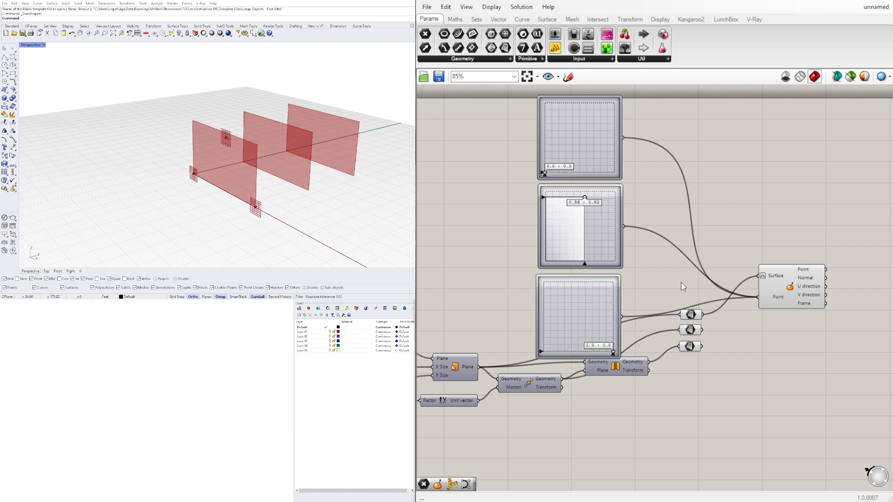
pyautogui.scroll(-5, 680, 285)
pyautogui.moveTo(679, 288); pyautogui.dragTo(637, 218)
pyautogui.click(649, 207)
# Set the second MD Slider to 0.52 ; 1.0 to place its point at the surface's upper edge
pyautogui.moveTo(276, 152); pyautogui.dragTo(307, 158, button='right')
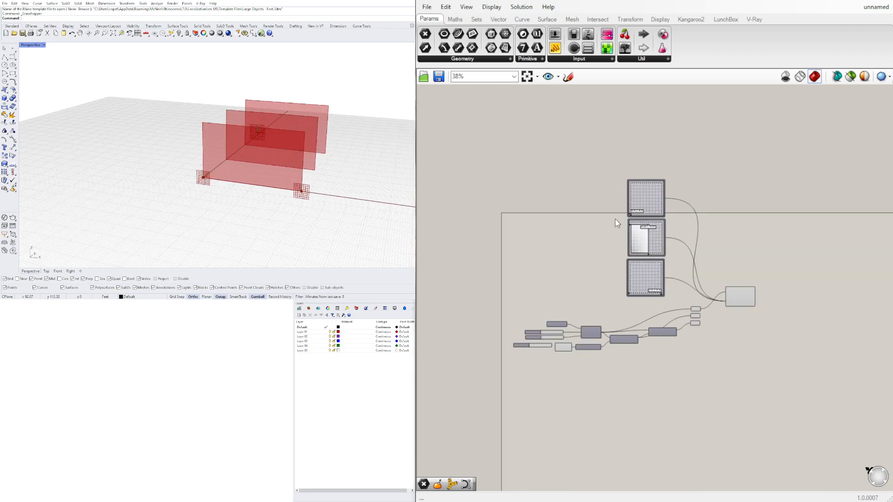
pyautogui.scroll(5, 626, 223)
pyautogui.moveTo(683, 235)
pyautogui.mouseDown()
pyautogui.moveTo(681, 260)
pyautogui.moveTo(714, 227)
pyautogui.moveTo(663, 218)
pyautogui.moveTo(689, 231)
pyautogui.mouseUp()
pyautogui.scroll(-1, 685, 227)
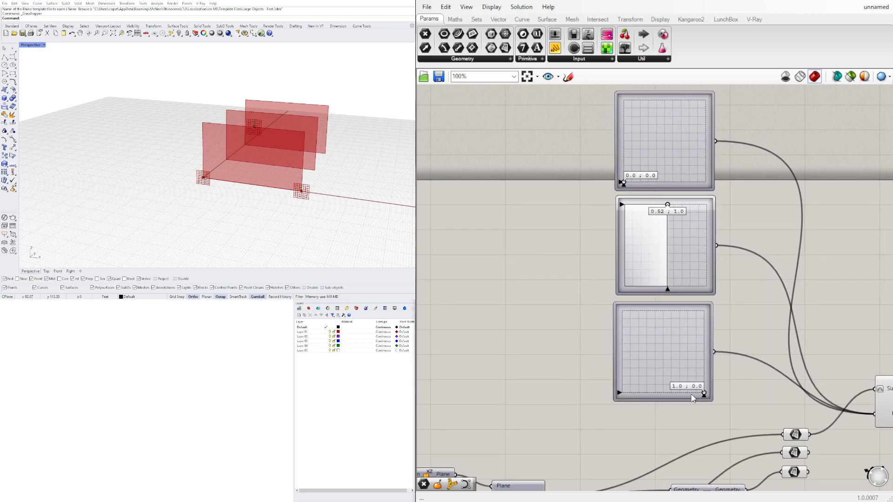
# Raise the third MD Slider's Y value to about 0.2 while keeping its X value at 1.0
pyautogui.moveTo(703, 393); pyautogui.dragTo(733, 398)
pyautogui.moveTo(721, 267); pyautogui.dragTo(632, 210, button='right')
pyautogui.scroll(-2, 644, 215)
pyautogui.scroll(4, 629, 287)
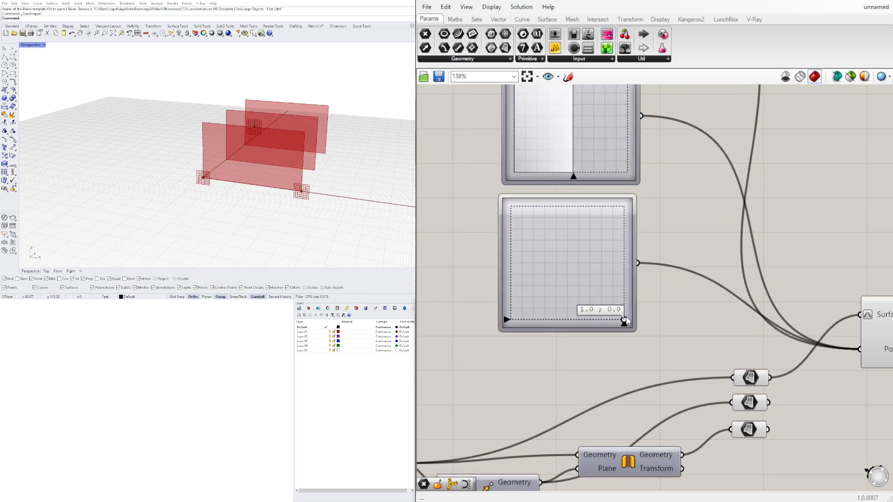
pyautogui.moveTo(626, 318); pyautogui.dragTo(635, 294)
pyautogui.scroll(-4, 683, 274)
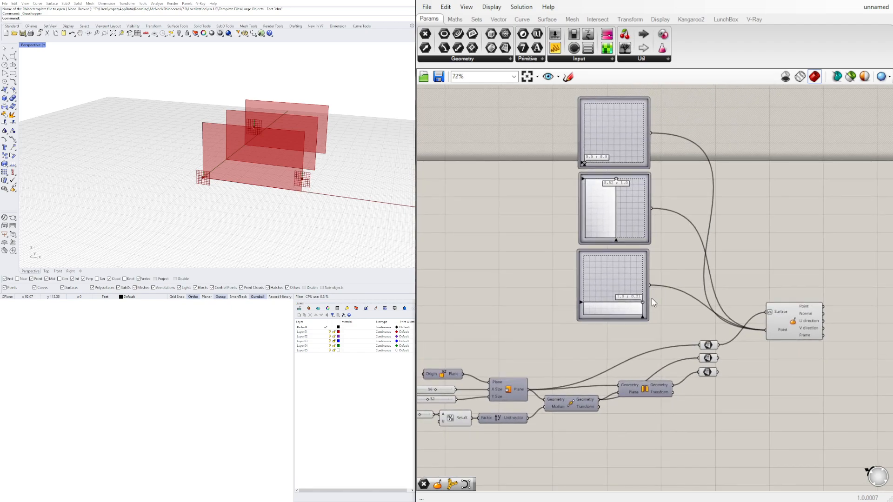
# Return the third MD Slider to 1.0 ; 0.0 and add a Point parameter between the sliders and Evaluate Surface
pyautogui.scroll(-3, 676, 332)
pyautogui.click(768, 282)
pyautogui.scroll(5, 763, 255)
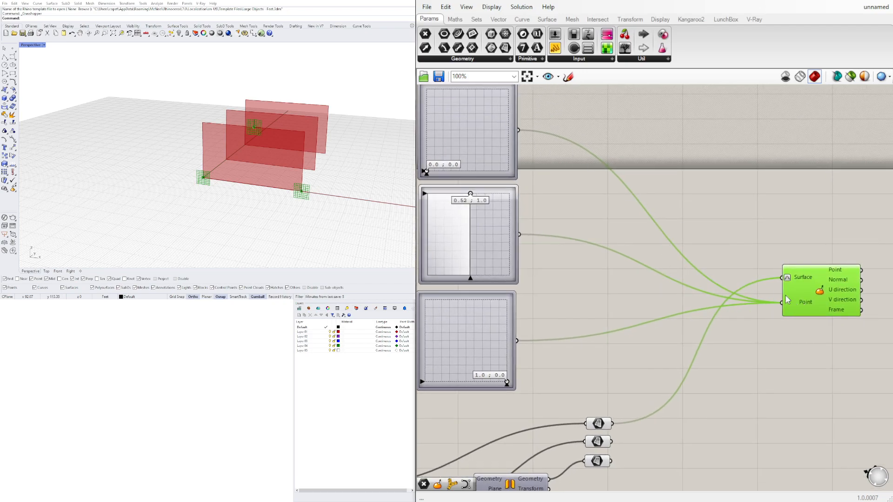
pyautogui.click(700, 260)
pyautogui.doubleClick(719, 253)
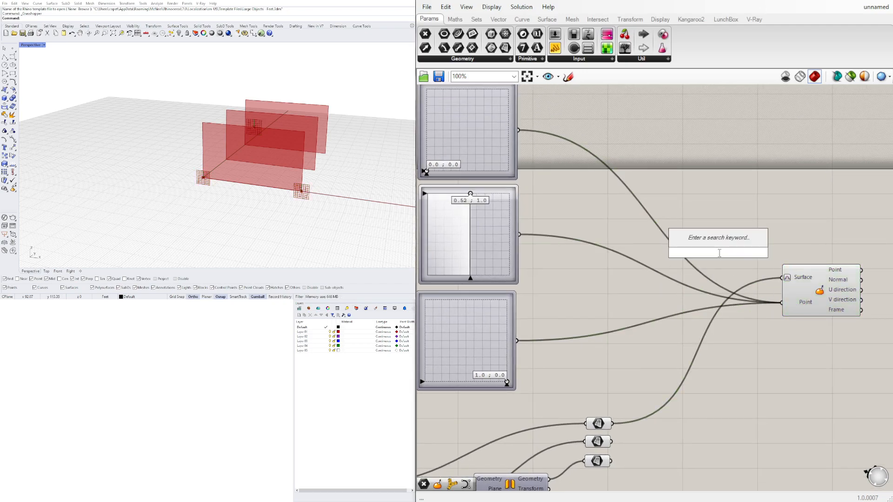
pyautogui.write('poi')
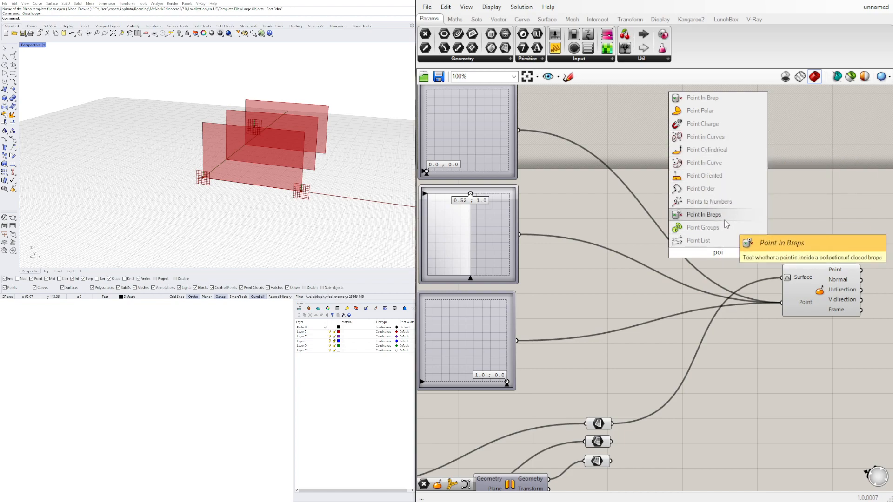
pyautogui.write('nt')
pyautogui.press('BackSpace')
pyautogui.press('BackSpace')
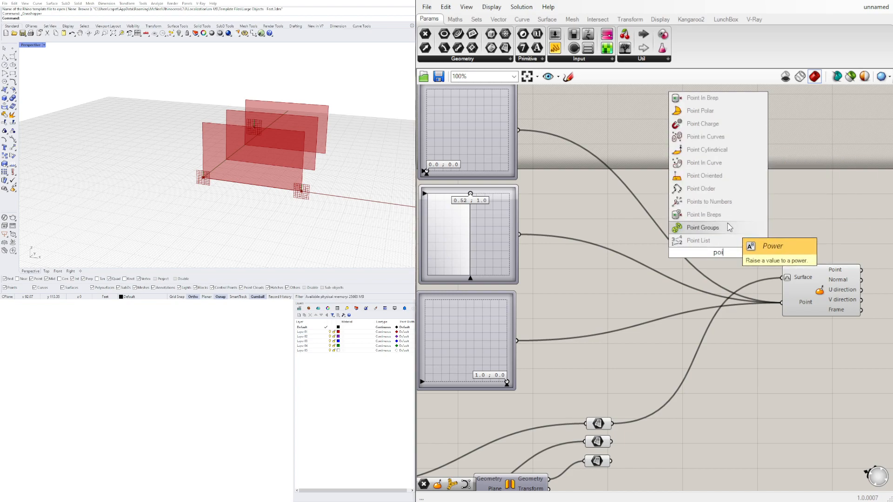
pyautogui.write('nt')
pyautogui.click(710, 241)
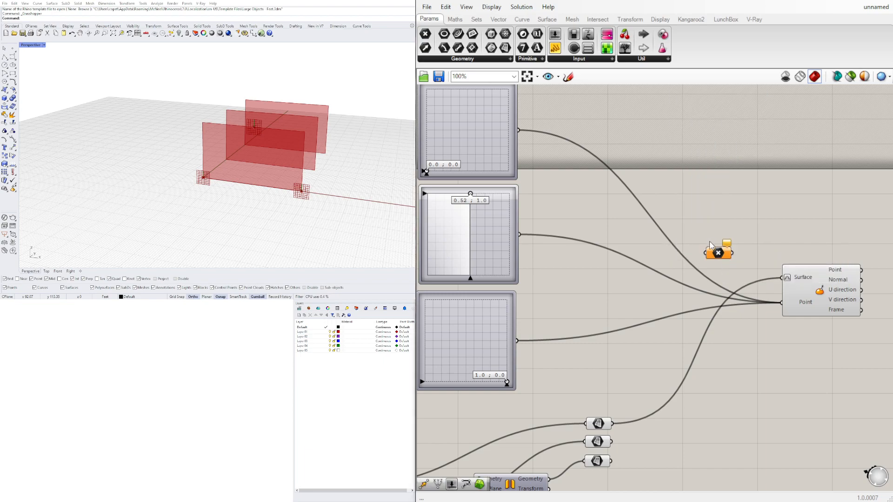
# Wire all three MD Sliders into the Point parameter and feed it into Evaluate Surface's Point input
pyautogui.click(515, 138)
pyautogui.moveTo(520, 131); pyautogui.dragTo(706, 253)
pyautogui.keyDown('shift'); pyautogui.moveTo(520, 235); pyautogui.dragTo(702, 251); pyautogui.keyUp('shift')
pyautogui.keyDown('shift'); pyautogui.moveTo(516, 342); pyautogui.dragTo(752, 308); pyautogui.keyUp('shift')
pyautogui.click(738, 262)
pyautogui.scroll(-3, 736, 257)
pyautogui.scroll(1, 558, 329)
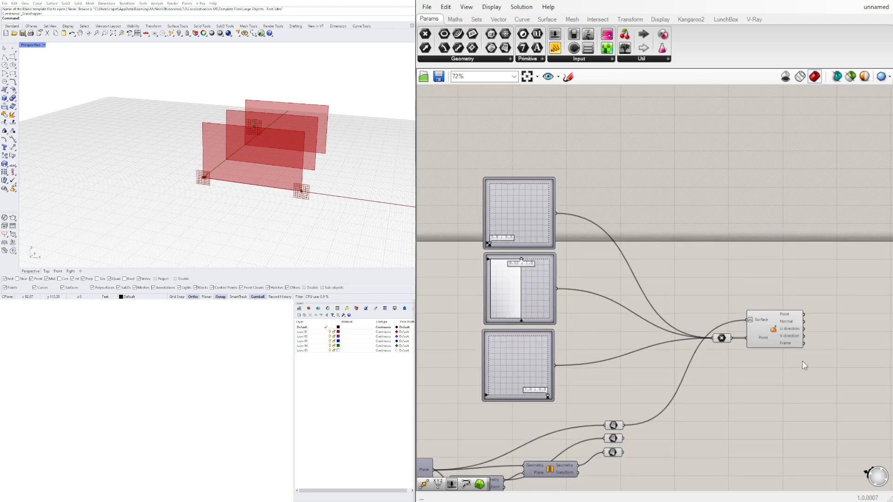
# Move the three MD Sliders, the Point parameter and Evaluate Surface together to below the geometry components
pyautogui.scroll(-2, 796, 352)
pyautogui.moveTo(777, 290); pyautogui.dragTo(496, 115)
pyautogui.scroll(3, 705, 247)
pyautogui.scroll(-2, 741, 263)
pyautogui.click(763, 254)
pyautogui.scroll(-2, 625, 203)
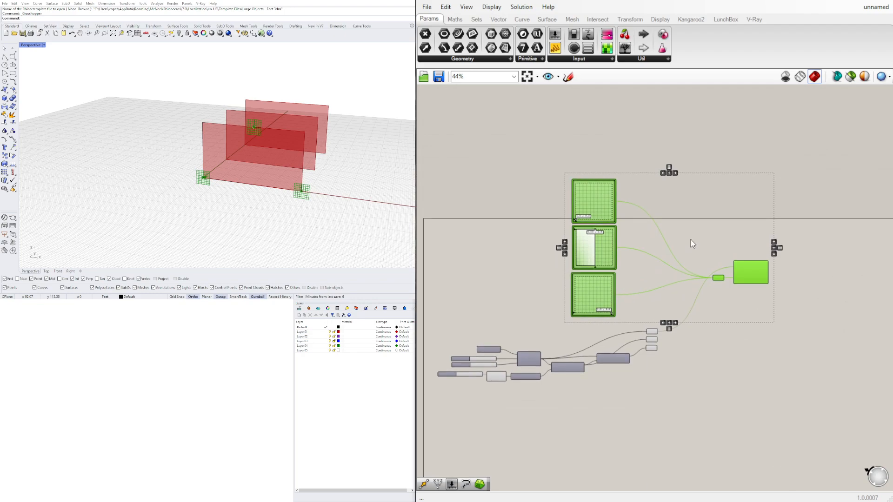
pyautogui.scroll(-1, 763, 273)
pyautogui.moveTo(763, 273); pyautogui.dragTo(766, 341)
pyautogui.click(777, 289)
# Reposition the Evaluate Surface component above and to the right of its Point parameter
pyautogui.scroll(3, 768, 346)
pyautogui.moveTo(772, 346); pyautogui.dragTo(657, 333, button='right')
pyautogui.moveTo(650, 321); pyautogui.dragTo(830, 178)
pyautogui.scroll(4, 831, 179)
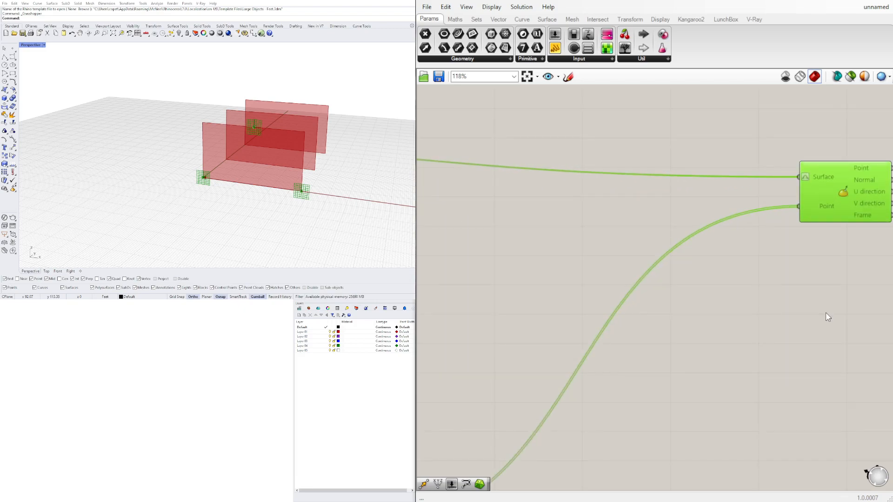
pyautogui.click(786, 196)
pyautogui.scroll(-5, 786, 196)
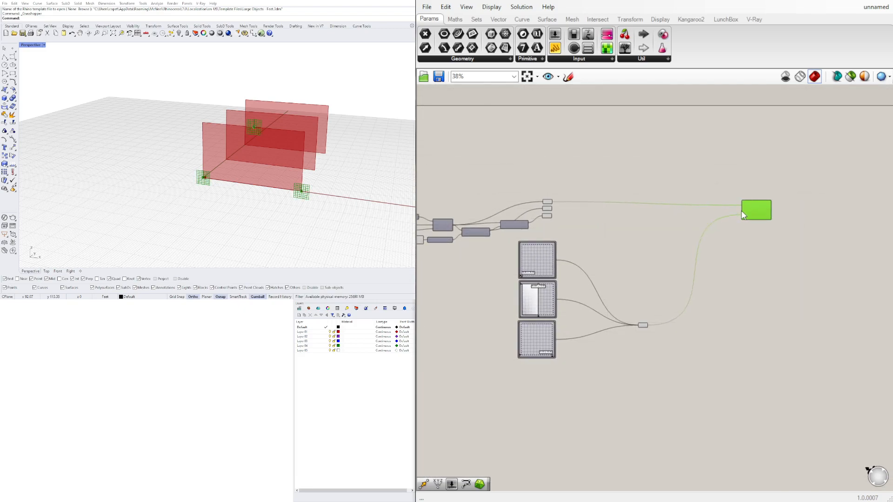
# Duplicate the group of MD Sliders, Point parameter and Evaluate Surface twice, stacking the copies below the original
pyautogui.moveTo(694, 263); pyautogui.dragTo(552, 373)
pyautogui.scroll(-1, 699, 283)
pyautogui.click(637, 225)
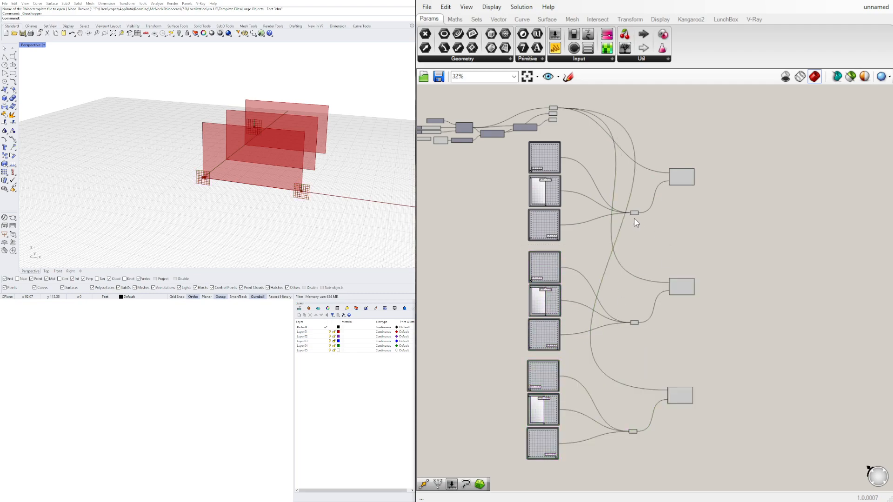
# Connect the second surface parameter to the Surface input of the middle group's Evaluate Surface, replacing the copied wire
pyautogui.scroll(8, 549, 135)
pyautogui.click(554, 146)
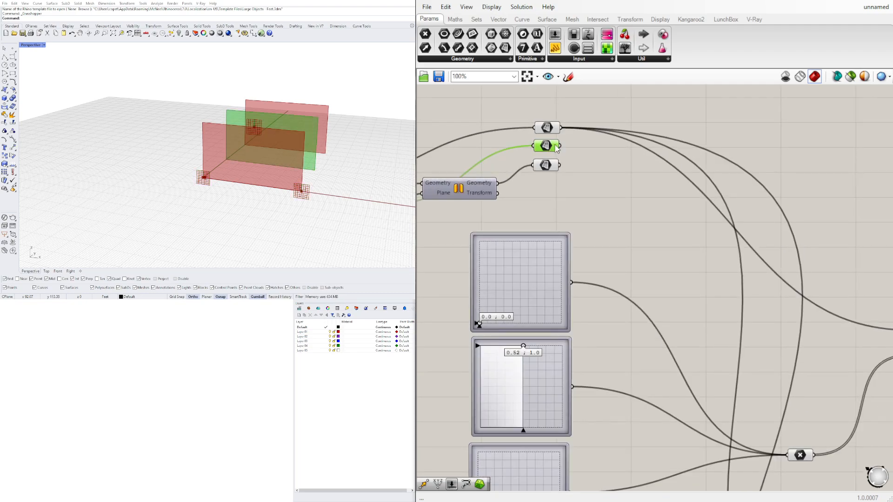
pyautogui.scroll(-4, 563, 146)
pyautogui.moveTo(563, 146); pyautogui.dragTo(768, 352)
pyautogui.scroll(3, 627, 194)
pyautogui.scroll(-4, 708, 366)
pyautogui.scroll(2, 687, 465)
pyautogui.scroll(1, 745, 419)
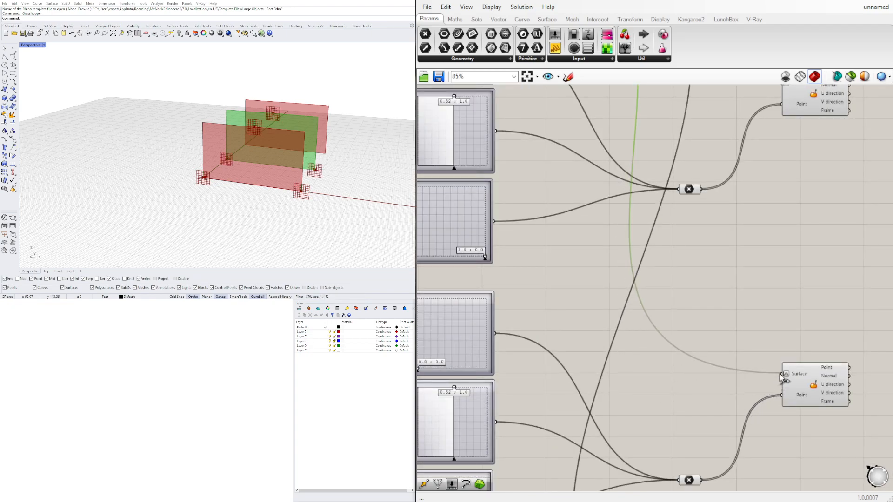
# Connect the third surface parameter to the Surface input of the lowest group's Evaluate Surface
pyautogui.scroll(-2, 693, 230)
pyautogui.scroll(1, 626, 179)
pyautogui.moveTo(623, 180); pyautogui.dragTo(739, 285)
pyautogui.scroll(-3, 626, 182)
pyautogui.scroll(-6, 712, 256)
pyautogui.scroll(11, 728, 363)
pyautogui.scroll(1, 740, 298)
pyautogui.moveTo(339, 117); pyautogui.dragTo(310, 120, button='right')
pyautogui.scroll(-6, 511, 156)
# Set the second MD Slider of the first group to 0.47 ; 1.0
pyautogui.moveTo(491, 209); pyautogui.dragTo(672, 272, button='right')
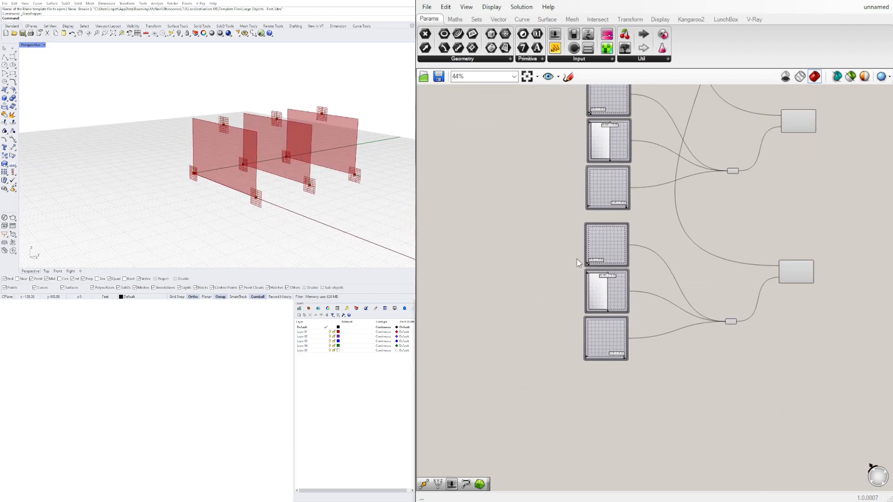
pyautogui.moveTo(573, 260); pyautogui.dragTo(579, 323, button='right')
pyautogui.moveTo(627, 185); pyautogui.dragTo(628, 300, button='right')
pyautogui.scroll(5, 621, 137)
pyautogui.moveTo(604, 172)
pyautogui.mouseDown()
pyautogui.moveTo(580, 171)
pyautogui.moveTo(604, 170)
pyautogui.mouseUp()
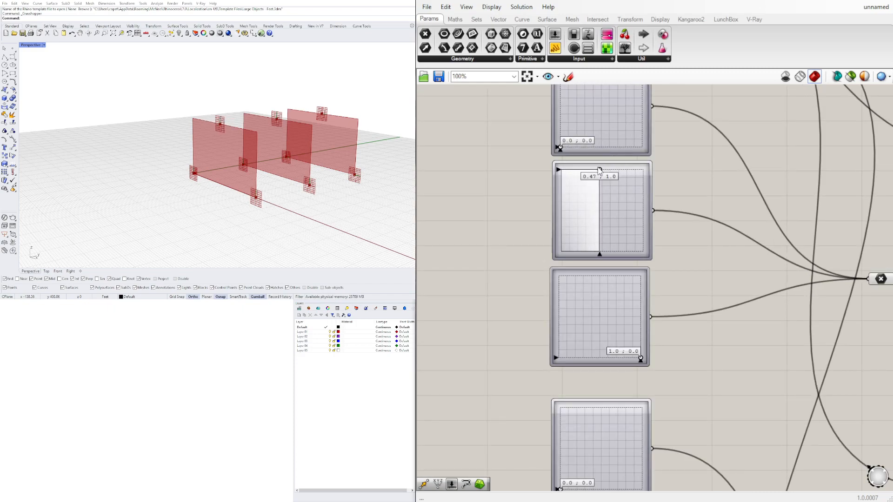
# Set the second MD Slider to 0.57 ; 1.0 in the middle group and about 0.6 ; 1.0 in the lowest group
pyautogui.scroll(-4, 605, 195)
pyautogui.scroll(3, 638, 274)
pyautogui.moveTo(637, 248)
pyautogui.mouseDown()
pyautogui.moveTo(650, 248)
pyautogui.moveTo(638, 248)
pyautogui.mouseUp()
pyautogui.scroll(-3, 643, 250)
pyautogui.scroll(4, 625, 447)
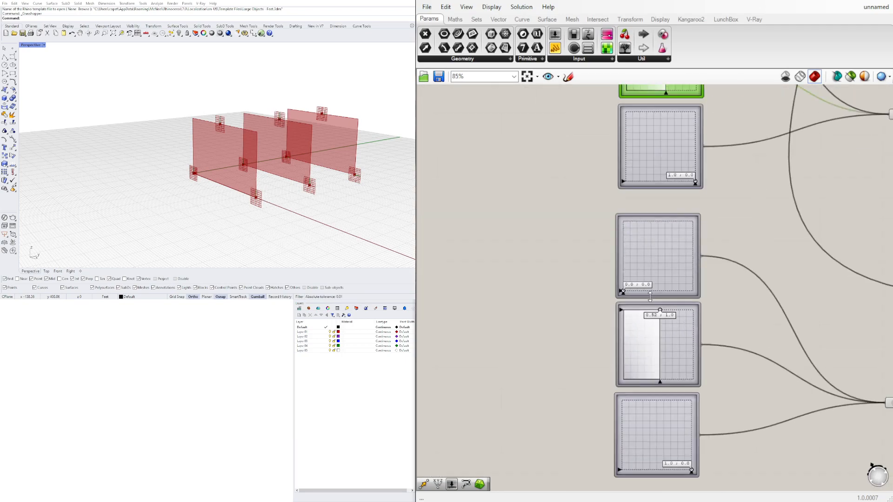
pyautogui.moveTo(660, 310); pyautogui.dragTo(666, 311)
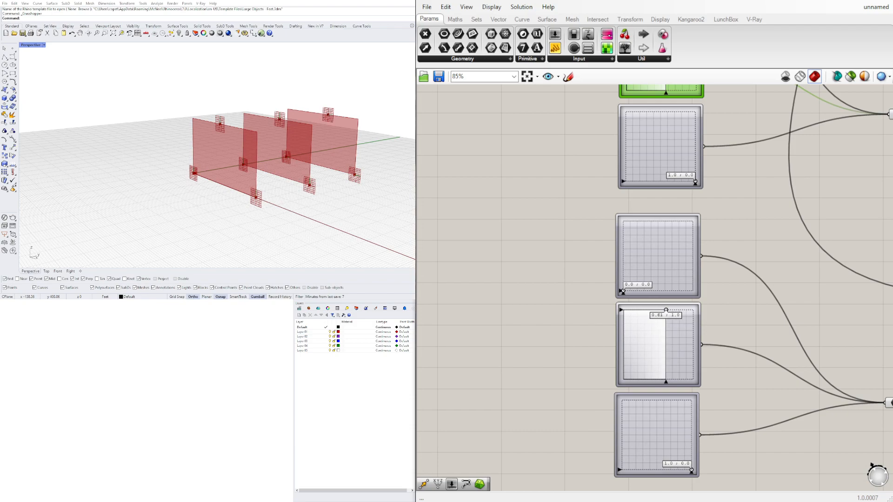
pyautogui.scroll(-4, 809, 153)
pyautogui.moveTo(809, 152); pyautogui.dragTo(713, 235, button='right')
pyautogui.scroll(6, 681, 193)
pyautogui.click(720, 230)
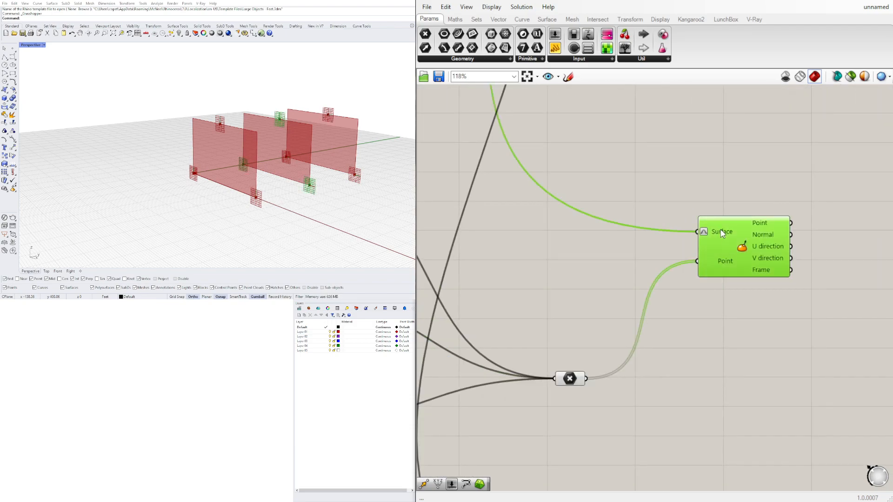
pyautogui.scroll(-4, 579, 203)
pyautogui.moveTo(666, 195); pyautogui.dragTo(691, 291, button='right')
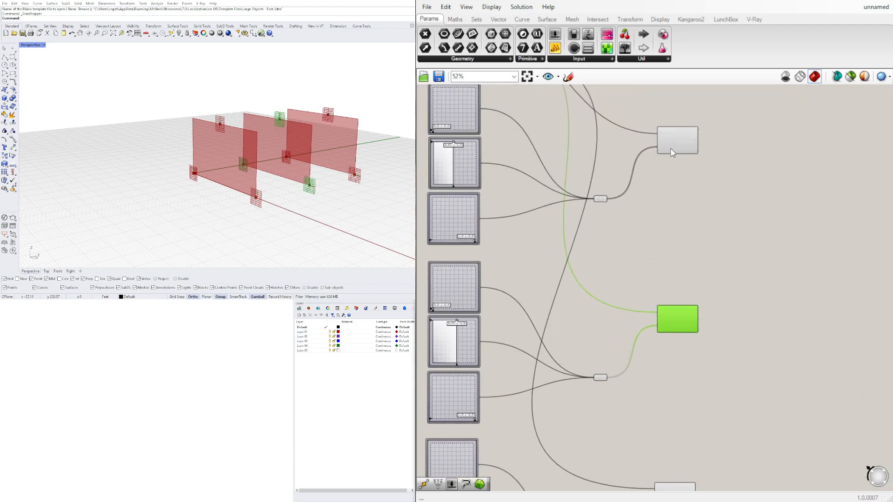
pyautogui.scroll(4, 672, 151)
pyautogui.moveTo(687, 135); pyautogui.dragTo(649, 191, button='right')
pyautogui.click(668, 177)
pyautogui.doubleClick(736, 179)
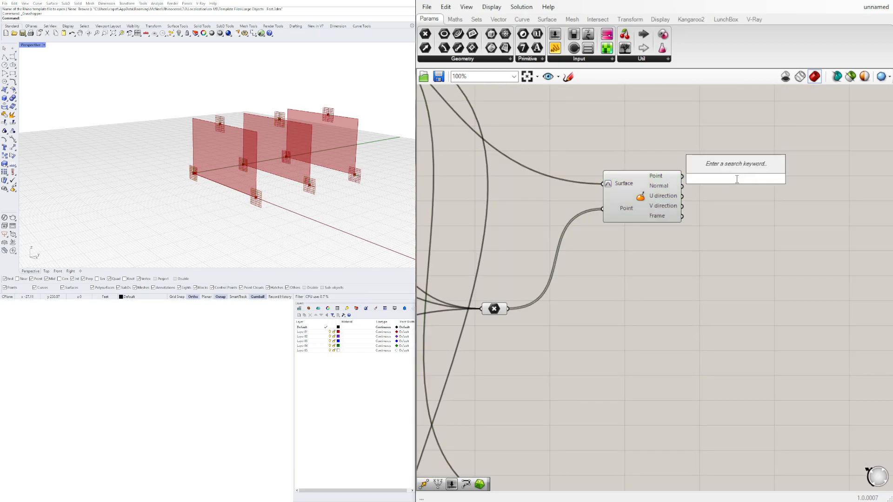
pyautogui.write('nur')
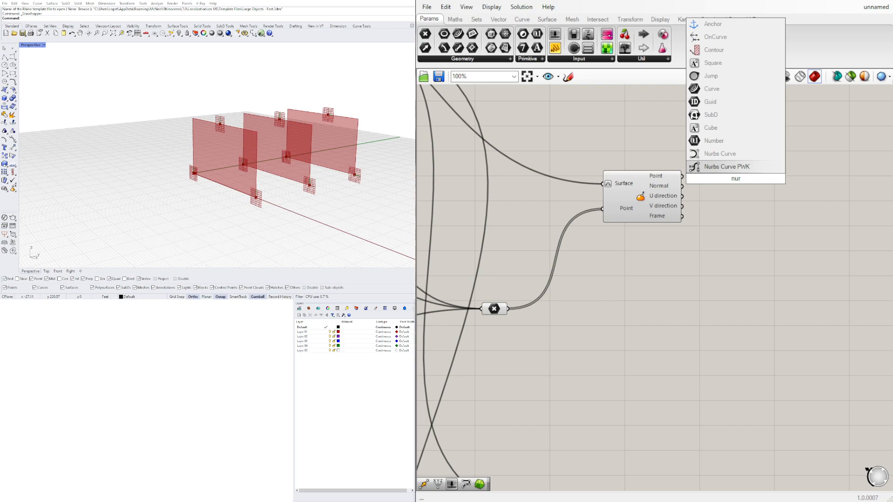
pyautogui.press('Escape')
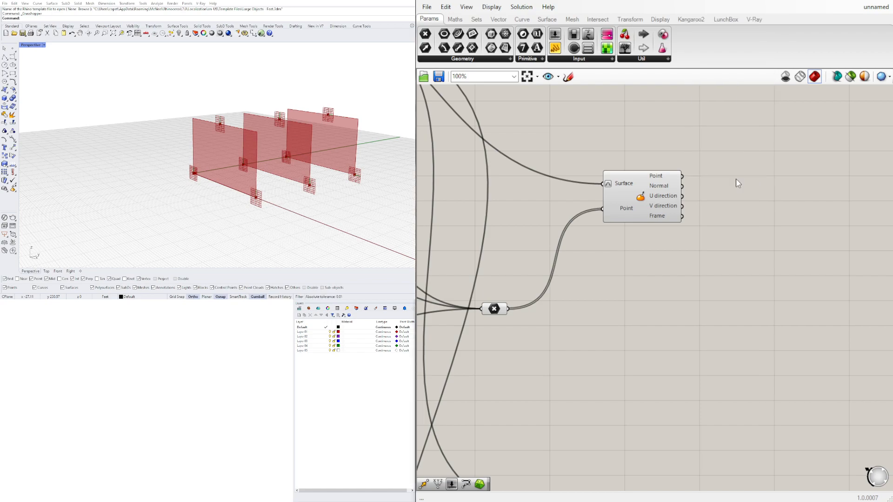
# Add an Interpolate curve component beside the first Evaluate Surface and connect the Point output to its Vertices input
pyautogui.doubleClick(736, 181)
pyautogui.write('inter')
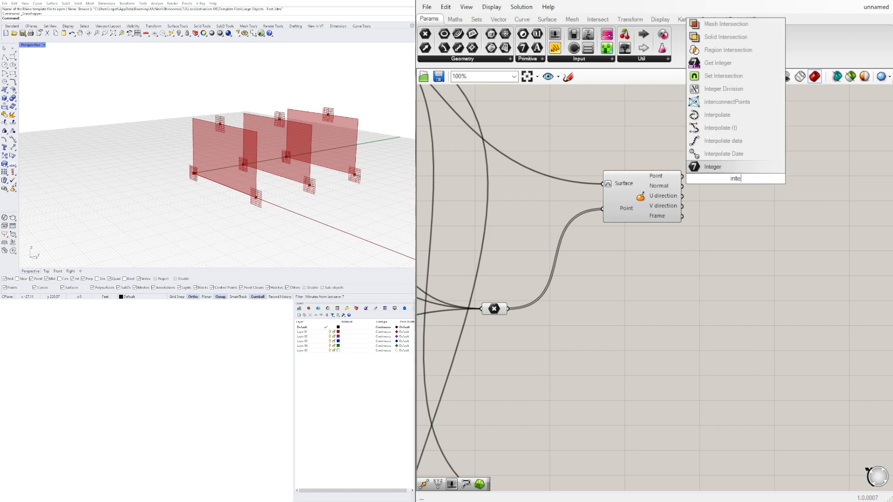
pyautogui.click(717, 127)
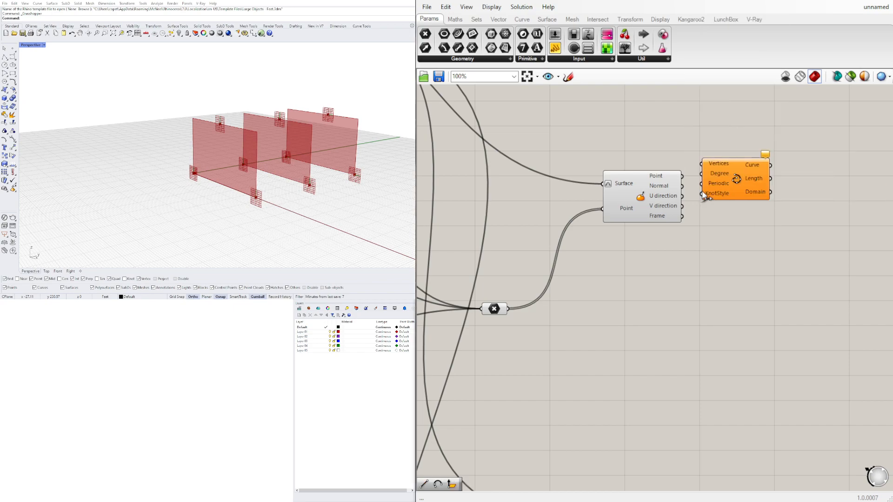
pyautogui.scroll(-2, 717, 196)
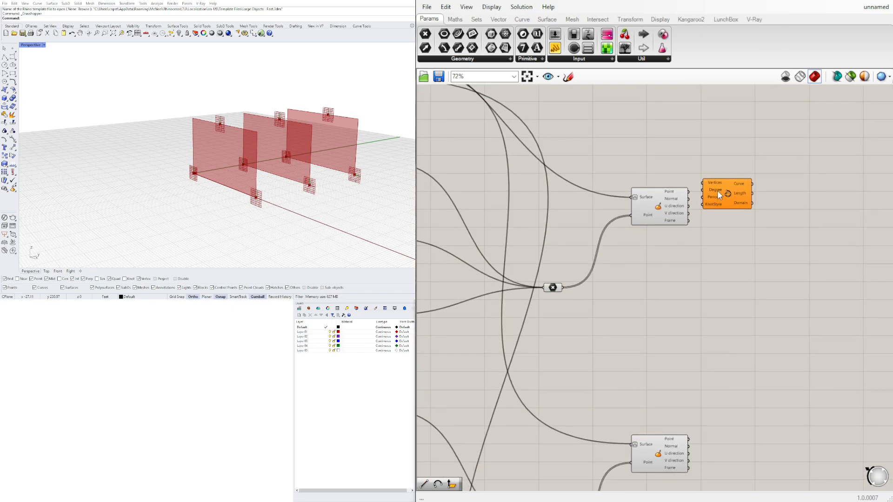
pyautogui.moveTo(718, 192); pyautogui.dragTo(792, 208)
pyautogui.scroll(-3, 786, 204)
pyautogui.scroll(2, 793, 201)
pyautogui.moveTo(792, 200); pyautogui.dragTo(747, 197, button='right')
# Duplicate the Interpolate component for the second and third Evaluate Surface and feed each Point output into its Vertices
pyautogui.moveTo(748, 201); pyautogui.dragTo(688, 396)
pyautogui.moveTo(699, 374); pyautogui.dragTo(688, 279, button='right')
pyautogui.scroll(-1, 701, 303)
pyautogui.moveTo(700, 308); pyautogui.dragTo(706, 306)
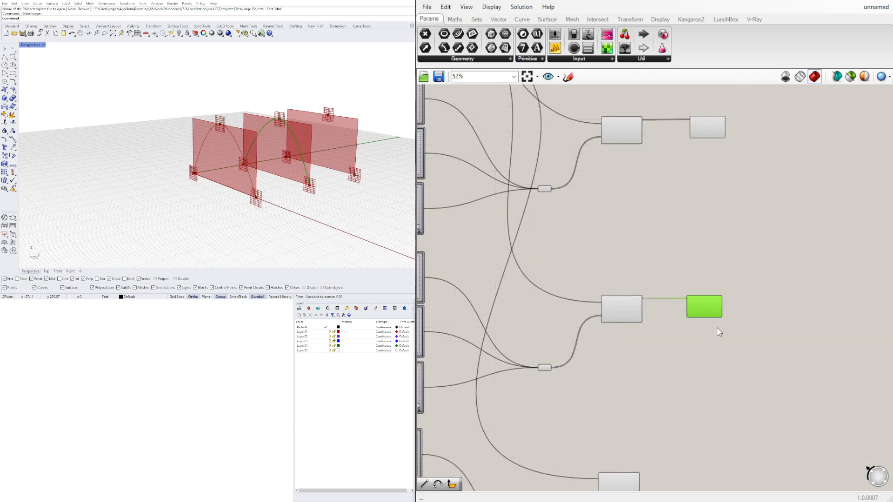
pyautogui.moveTo(716, 332); pyautogui.dragTo(727, 258, button='right')
pyautogui.keyDown('alt'); pyautogui.moveTo(715, 236); pyautogui.dragTo(715, 409); pyautogui.keyUp('alt')
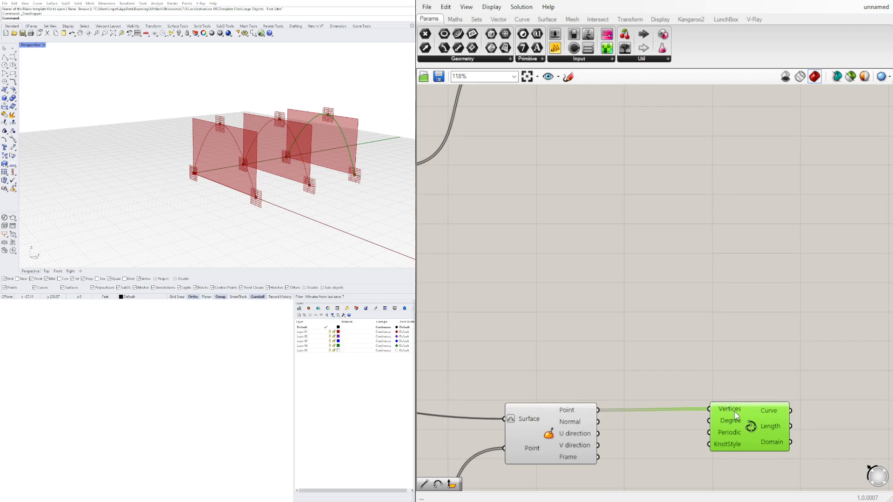
pyautogui.scroll(-5, 735, 412)
# Gather the three Interpolate components into a compact stack to the right of the Evaluate Surface components
pyautogui.moveTo(742, 330); pyautogui.dragTo(767, 351, button='right')
pyautogui.scroll(2, 767, 352)
pyautogui.scroll(-1, 790, 407)
pyautogui.moveTo(795, 420); pyautogui.dragTo(806, 371)
pyautogui.moveTo(751, 384); pyautogui.dragTo(816, 304)
pyautogui.moveTo(744, 275); pyautogui.dragTo(810, 278)
pyautogui.moveTo(745, 168); pyautogui.dragTo(810, 262)
pyautogui.scroll(-3, 809, 261)
pyautogui.moveTo(733, 377); pyautogui.dragTo(601, 188)
pyautogui.click(612, 152)
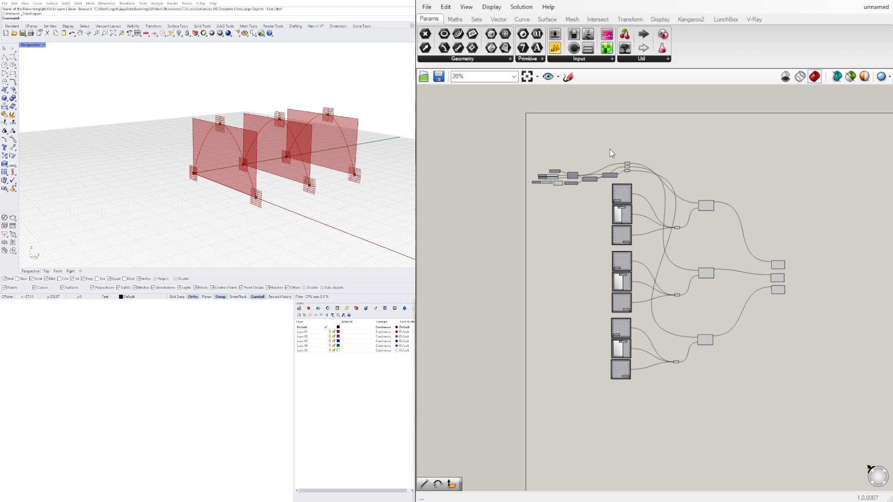
# Align the three Interpolate components with each other
pyautogui.scroll(5, 612, 151)
pyautogui.scroll(-5, 638, 242)
pyautogui.moveTo(638, 242); pyautogui.dragTo(561, 197, button='right')
pyautogui.scroll(3, 656, 293)
pyautogui.moveTo(670, 351); pyautogui.dragTo(611, 255)
pyautogui.click(629, 326)
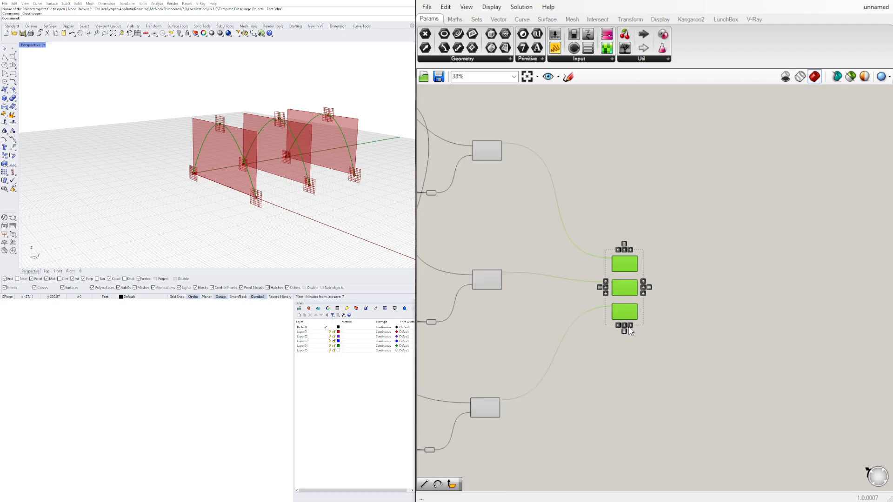
pyautogui.click(685, 326)
pyautogui.scroll(4, 687, 326)
pyautogui.click(541, 199)
pyautogui.click(542, 256)
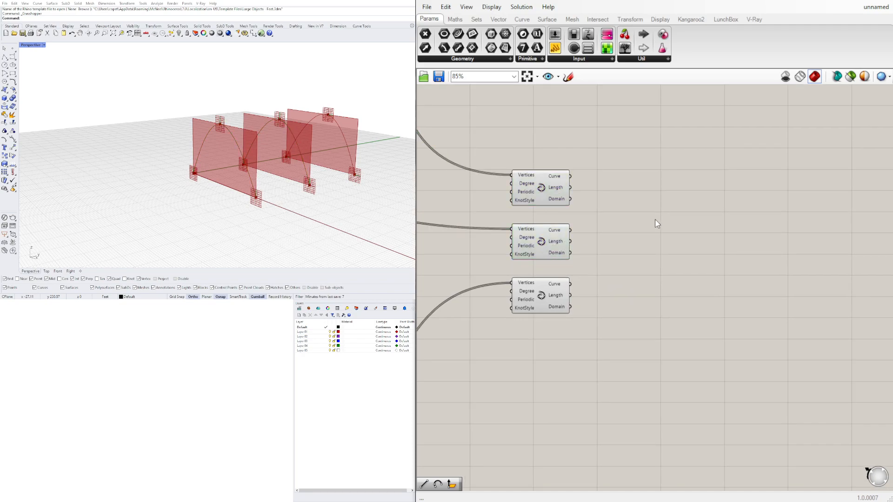
# Add a Loft component and connect the Curve outputs of all three Interpolate components to its curves input
pyautogui.doubleClick(656, 219)
pyautogui.write('loft')
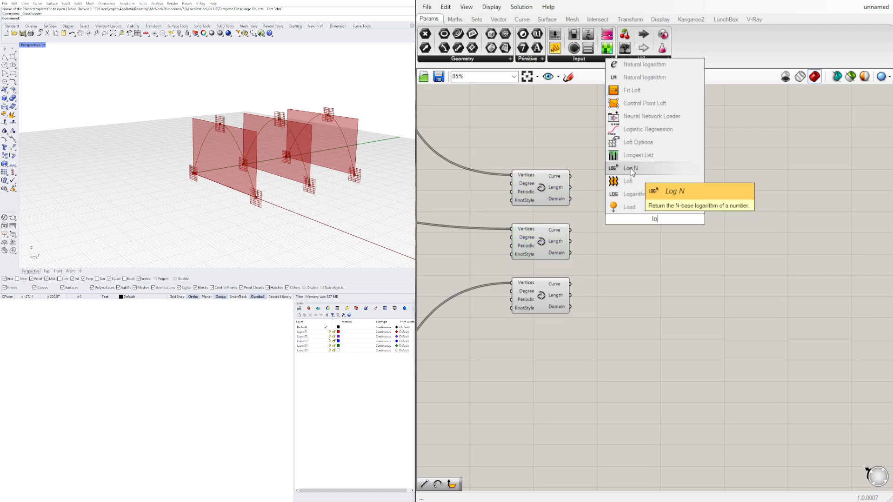
pyautogui.click(623, 182)
pyautogui.moveTo(571, 179); pyautogui.dragTo(631, 215)
pyautogui.keyDown('shift'); pyautogui.moveTo(571, 231); pyautogui.dragTo(631, 215); pyautogui.keyUp('shift')
pyautogui.keyDown('shift'); pyautogui.moveTo(574, 285); pyautogui.dragTo(632, 215); pyautogui.keyUp('shift')
# In the middle group, raise the third MD Slider's Y to about 0.7 and lower the second's Y to about 0.65
pyautogui.moveTo(158, 172); pyautogui.dragTo(204, 95, button='right')
pyautogui.scroll(-3, 513, 190)
pyautogui.moveTo(505, 243); pyautogui.dragTo(726, 253, button='right')
pyautogui.scroll(-2, 726, 255)
pyautogui.moveTo(656, 260); pyautogui.dragTo(765, 263, button='right')
pyautogui.scroll(4, 630, 244)
pyautogui.scroll(4, 604, 290)
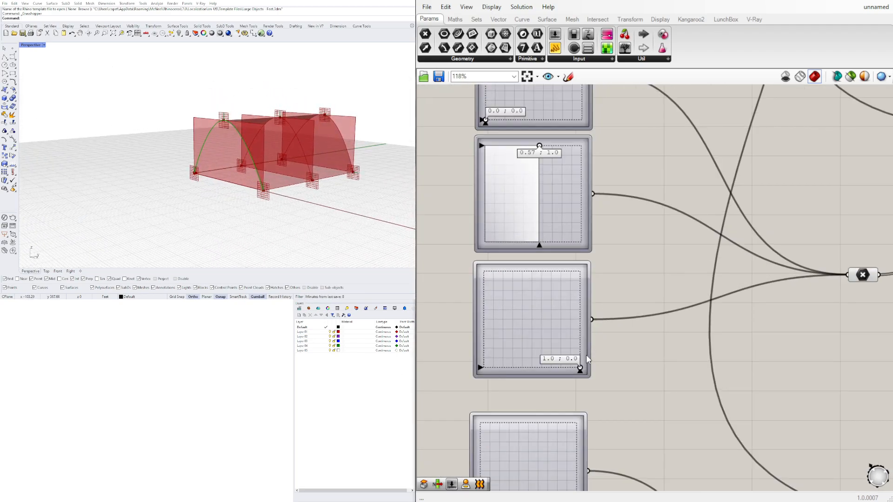
pyautogui.moveTo(580, 368); pyautogui.dragTo(612, 303)
pyautogui.moveTo(540, 147); pyautogui.dragTo(540, 180)
# Turn off the preview of the three plane surface parameters
pyautogui.moveTo(353, 128); pyautogui.dragTo(279, 130, button='right')
pyautogui.scroll(5, 279, 130)
pyautogui.scroll(-8, 747, 232)
pyautogui.moveTo(690, 249); pyautogui.dragTo(884, 372, button='right')
pyautogui.scroll(6, 560, 216)
pyautogui.moveTo(825, 161); pyautogui.dragTo(665, 226, button='right')
pyautogui.moveTo(658, 255); pyautogui.dragTo(598, 158)
pyautogui.middleClick(606, 148)
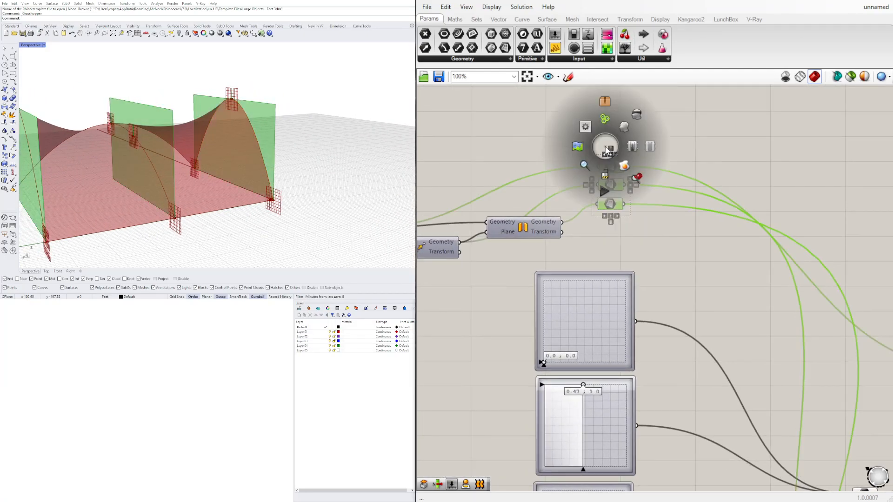
pyautogui.click(636, 112)
pyautogui.scroll(-3, 535, 222)
pyautogui.scroll(-1, 535, 221)
pyautogui.click(693, 153)
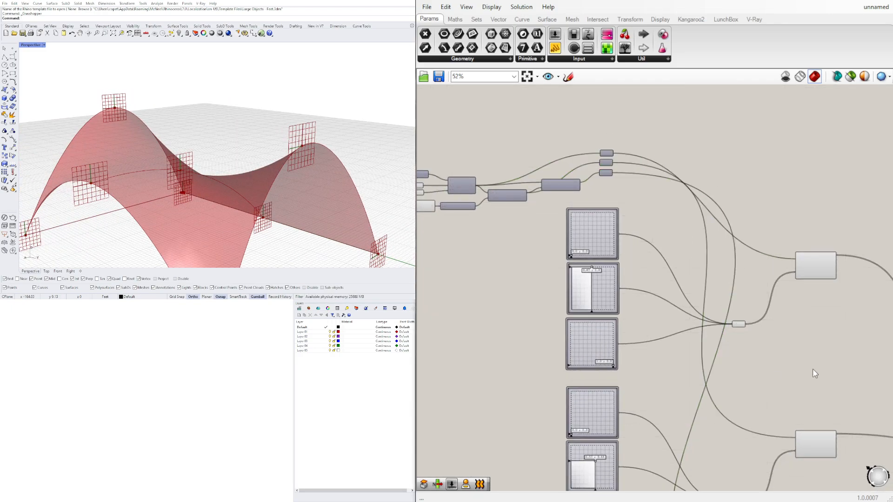
# Turn off the preview of the three Evaluate Surface components that feed the Interpolate components
pyautogui.scroll(-2, 814, 349)
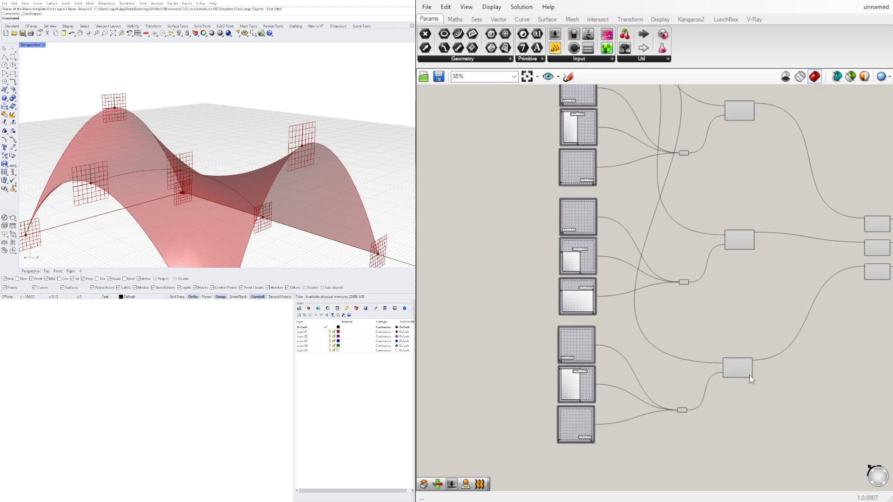
pyautogui.moveTo(711, 450); pyautogui.dragTo(675, 140)
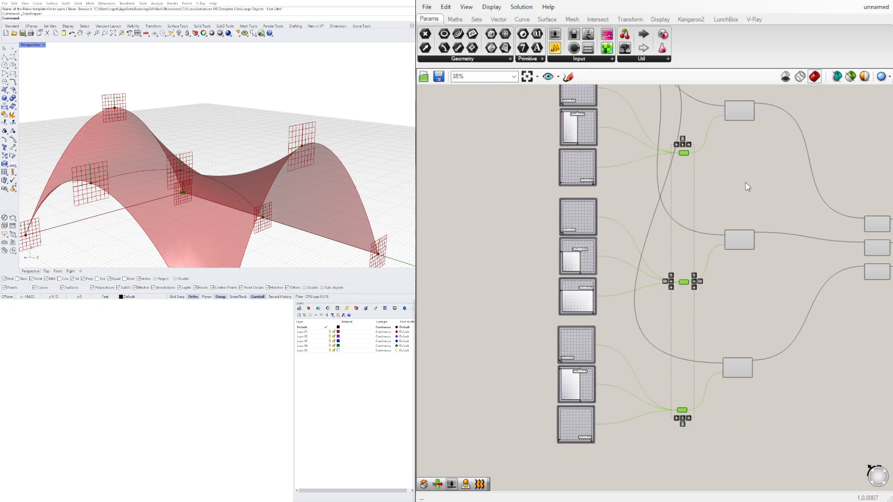
pyautogui.scroll(-2, 754, 210)
pyautogui.moveTo(811, 400); pyautogui.dragTo(745, 136)
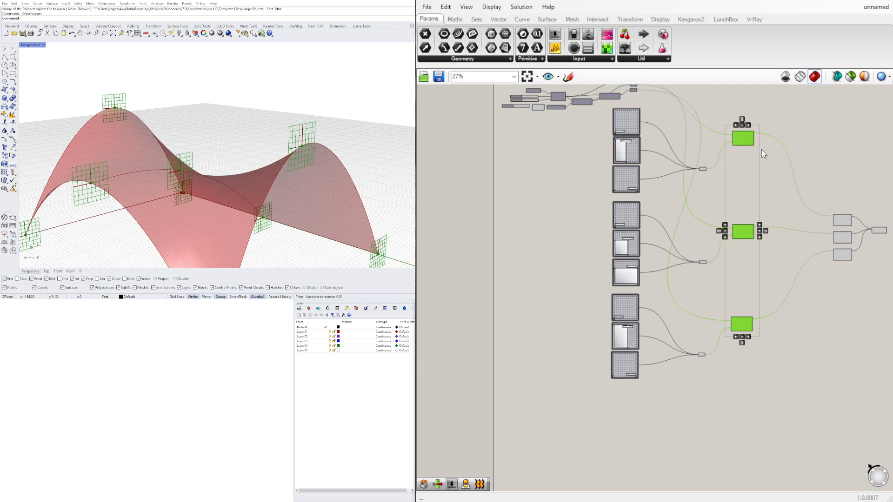
pyautogui.middleClick(737, 138)
pyautogui.click(761, 117)
pyautogui.moveTo(224, 197); pyautogui.dragTo(199, 134, button='right')
# Reposition the Loft component so it lines up beside the middle Interpolate component
pyautogui.scroll(-1, 692, 227)
pyautogui.moveTo(692, 226); pyautogui.dragTo(594, 246, button='right')
pyautogui.click(703, 203)
pyautogui.scroll(7, 757, 246)
pyautogui.moveTo(744, 259); pyautogui.dragTo(738, 272)
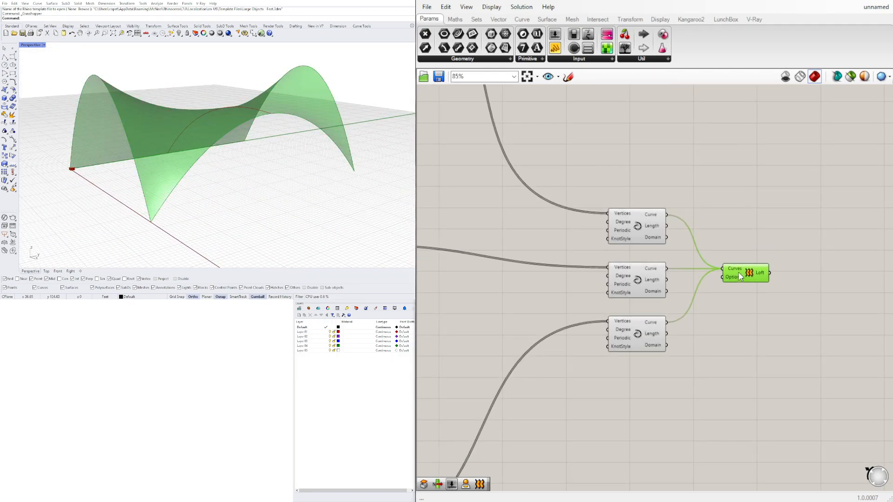
pyautogui.click(746, 241)
pyautogui.moveTo(281, 133); pyautogui.dragTo(316, 126, button='right')
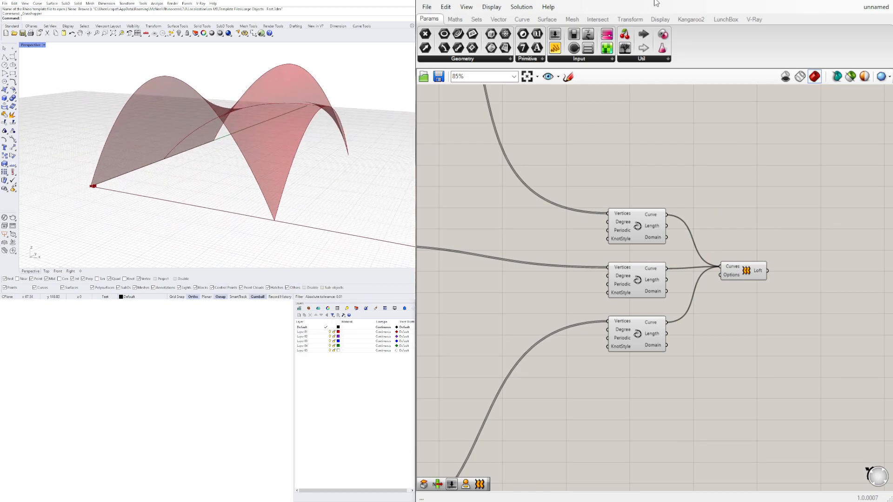
# Add a LunchBox Hexagonal Structure component and connect the Loft output to its Surface input
pyautogui.click(727, 20)
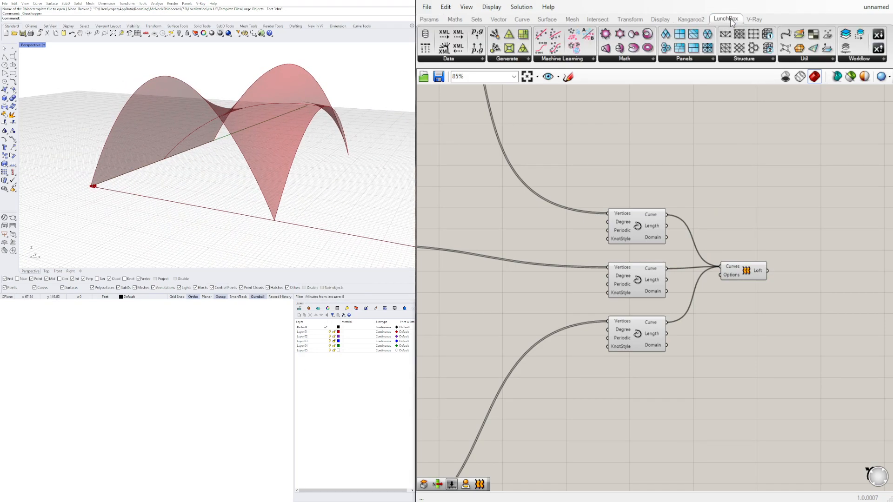
pyautogui.moveTo(279, 160); pyautogui.dragTo(164, 149, button='right')
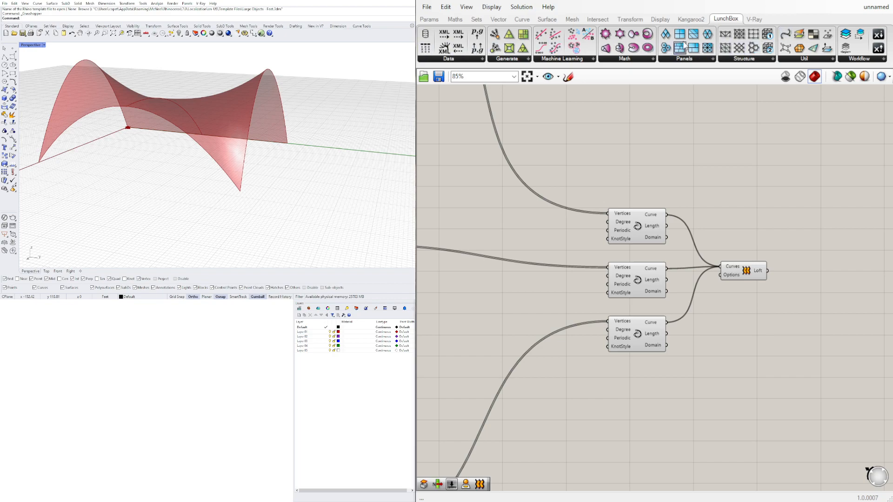
pyautogui.moveTo(360, 104)
pyautogui.mouseDown(button='right')
pyautogui.moveTo(319, 99)
pyautogui.moveTo(359, 105)
pyautogui.mouseUp(button='right')
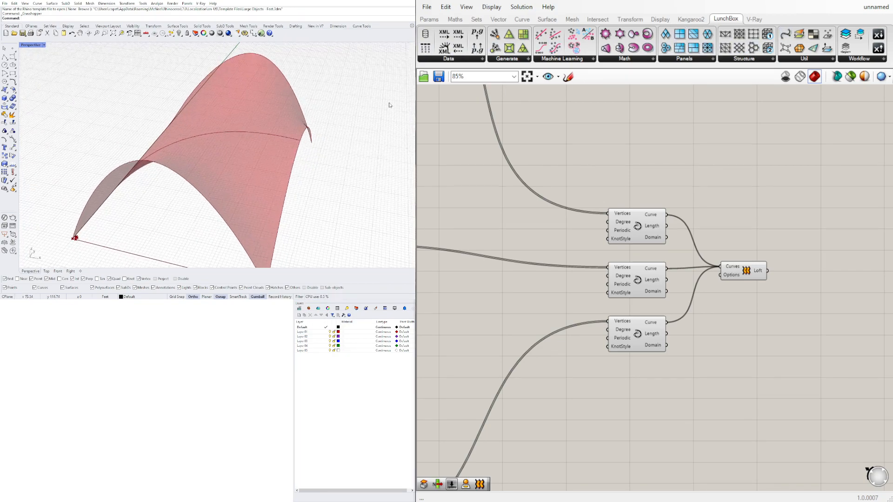
pyautogui.click(744, 60)
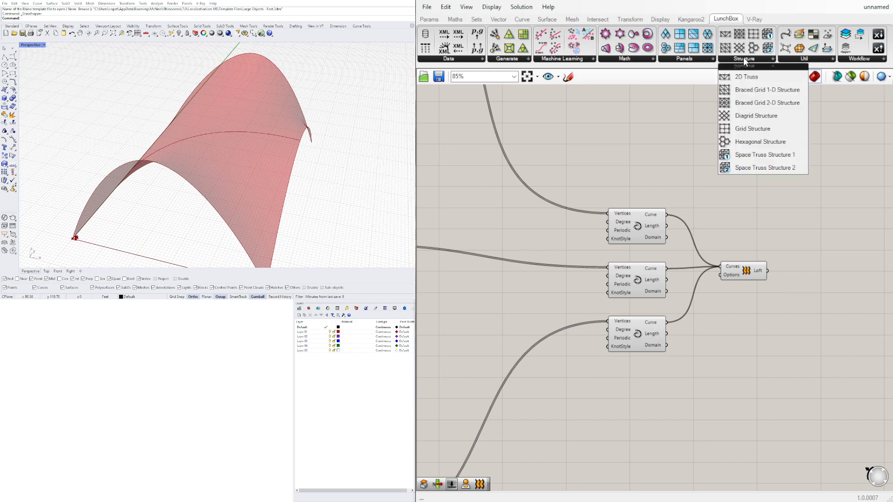
pyautogui.click(757, 130)
pyautogui.click(796, 281)
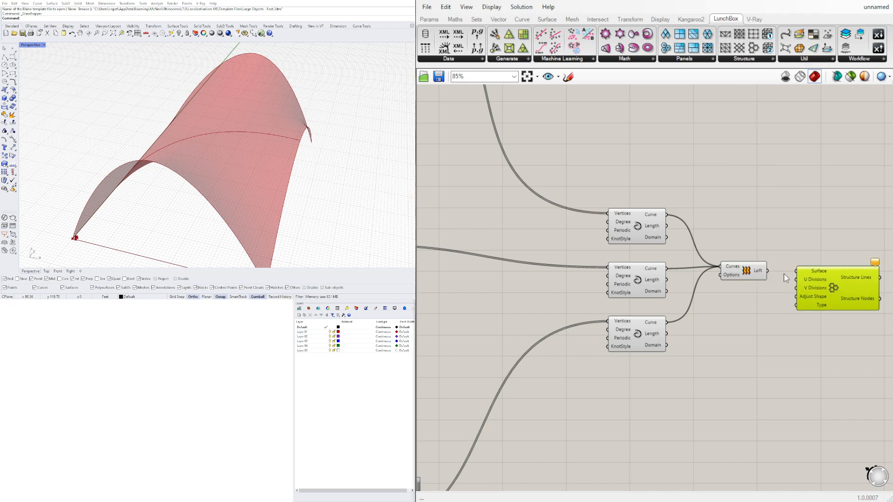
pyautogui.moveTo(770, 272); pyautogui.dragTo(835, 293)
pyautogui.moveTo(376, 198); pyautogui.dragTo(204, 151, button='right')
# Add two number sliders set to 15 and connect them to the Hexagonal Structure's U Divisions and V Divisions
pyautogui.scroll(-4, 246, 144)
pyautogui.moveTo(731, 329); pyautogui.dragTo(654, 287, button='right')
pyautogui.doubleClick(654, 283)
pyautogui.write('15')
pyautogui.press('Return')
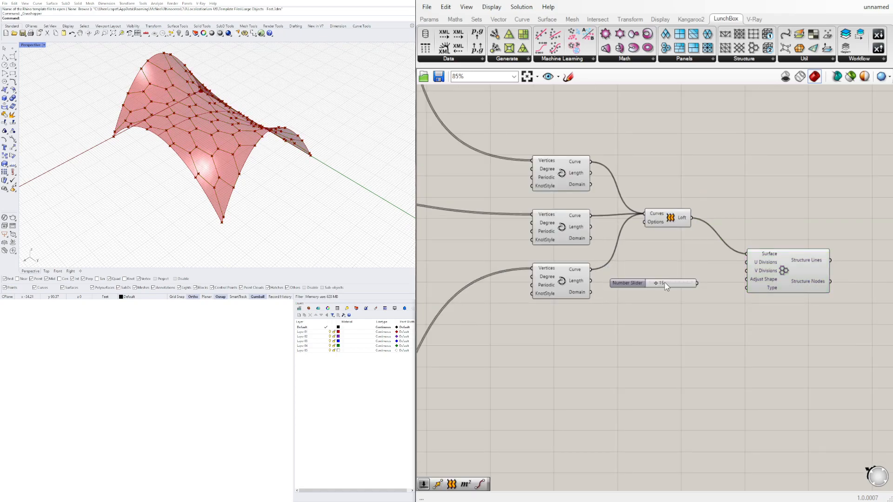
pyautogui.doubleClick(661, 311)
pyautogui.write('15')
pyautogui.press('Return')
pyautogui.scroll(3, 700, 300)
pyautogui.moveTo(677, 268); pyautogui.dragTo(791, 232)
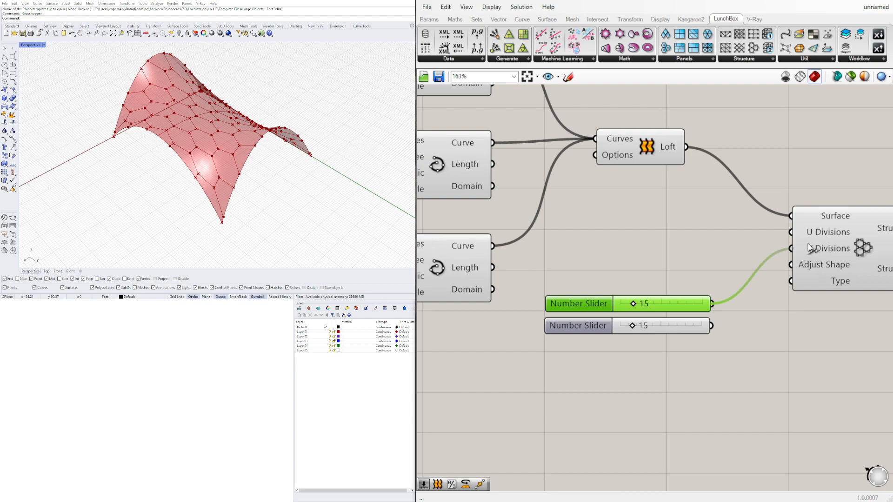
pyautogui.moveTo(712, 326); pyautogui.dragTo(790, 248)
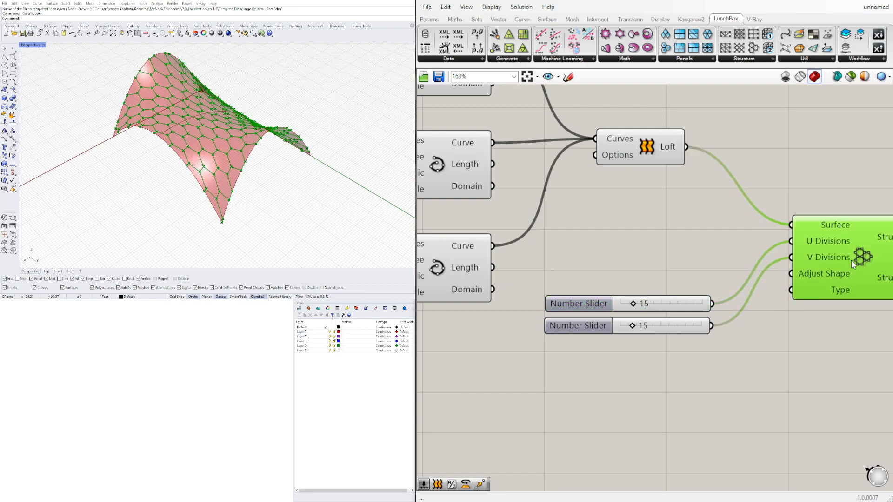
# Set the V Divisions slider to 8 and the U Divisions slider to 13
pyautogui.scroll(2, 640, 325)
pyautogui.moveTo(624, 330); pyautogui.dragTo(618, 329)
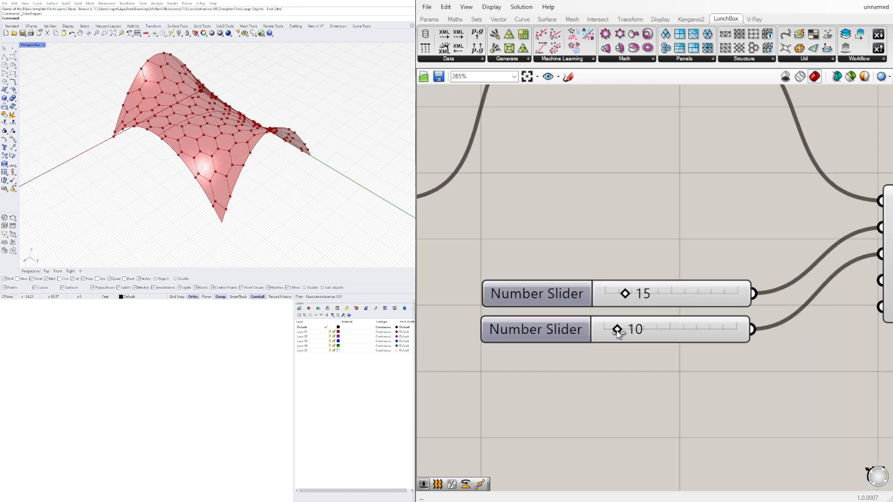
pyautogui.moveTo(367, 153); pyautogui.dragTo(254, 137, button='right')
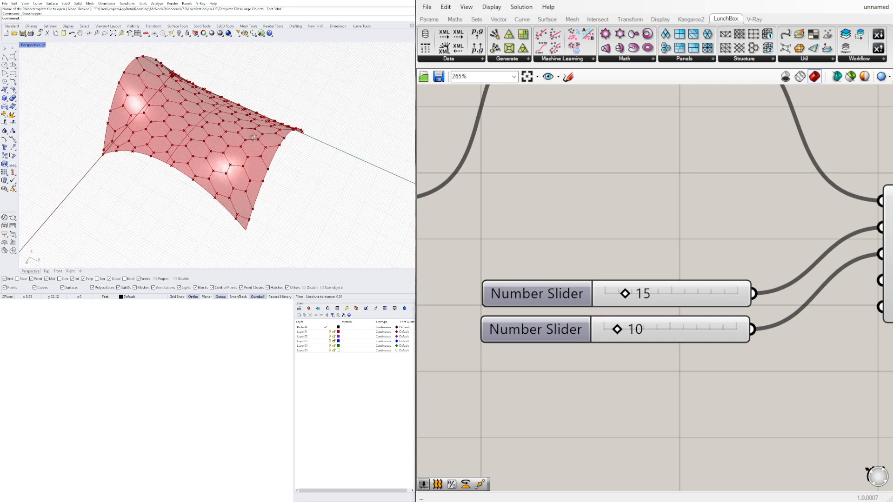
pyautogui.doubleClick(630, 332)
pyautogui.write('8')
pyautogui.press('Return')
pyautogui.doubleClick(649, 294)
pyautogui.write('13')
pyautogui.press('Return')
pyautogui.moveTo(354, 163); pyautogui.dragTo(194, 114, button='right')
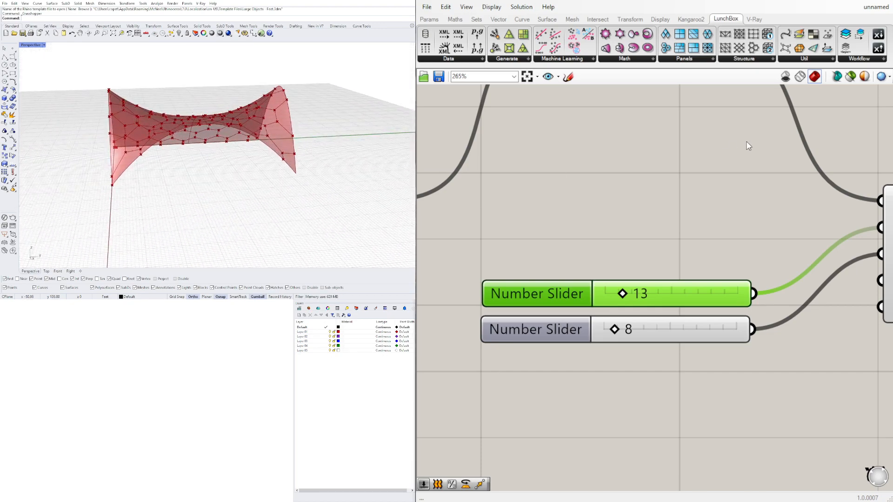
pyautogui.scroll(-5, 747, 146)
pyautogui.click(777, 268)
pyautogui.moveTo(321, 155); pyautogui.dragTo(375, 135, button='right')
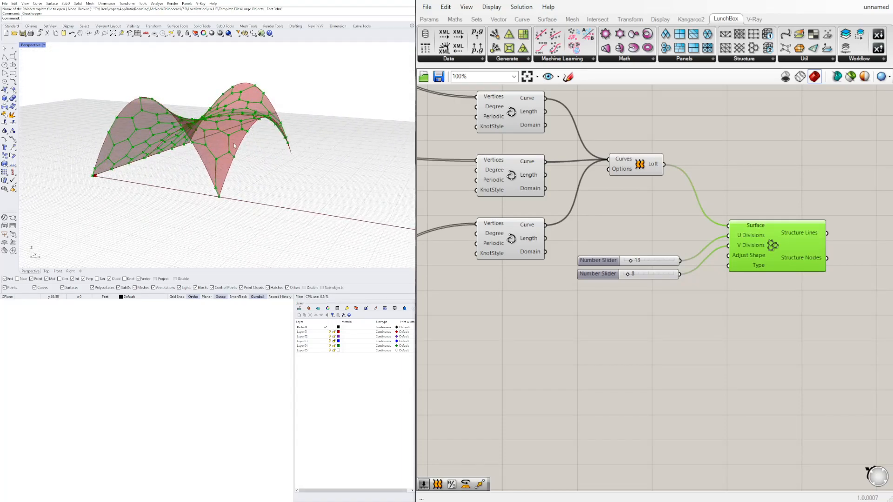
pyautogui.click(728, 160)
pyautogui.moveTo(729, 160); pyautogui.dragTo(550, 136, button='right')
pyautogui.doubleClick(719, 228)
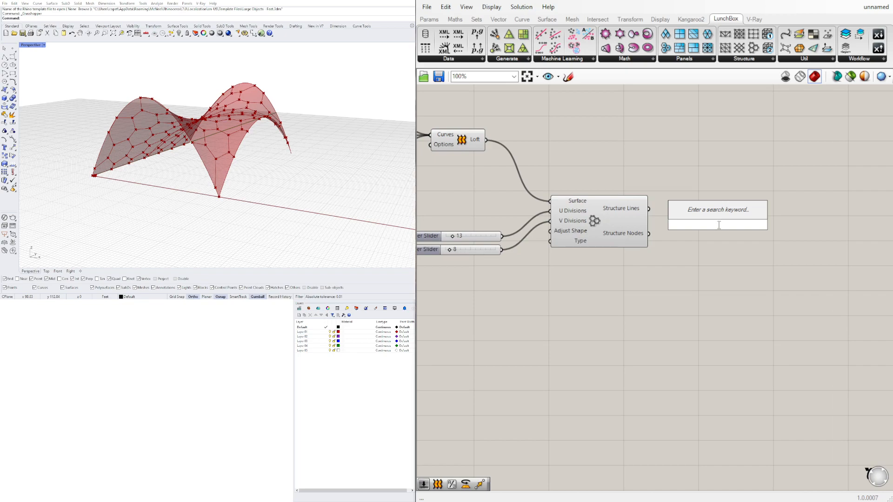
pyautogui.write('sub')
pyautogui.press('Escape')
# Add a MultiPipe component and connect the Structure Lines output to its Curves input
pyautogui.doubleClick(712, 222)
pyautogui.write('pi')
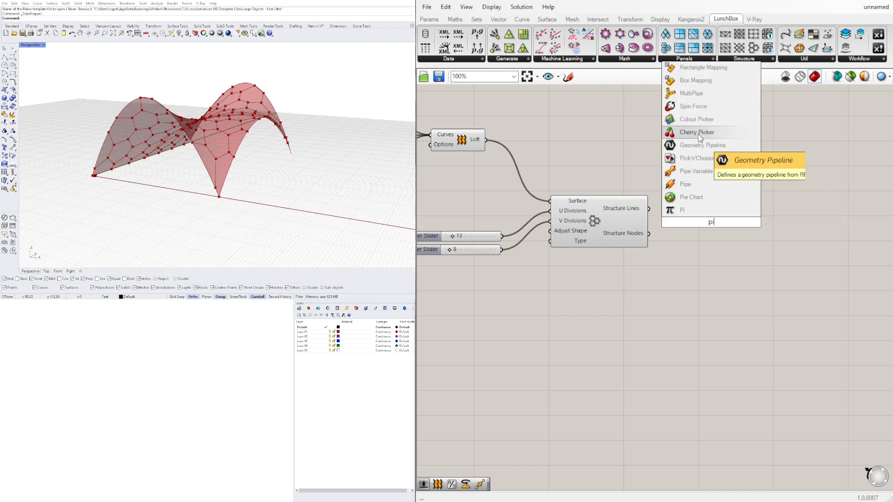
pyautogui.click(693, 91)
pyautogui.moveTo(716, 218); pyautogui.dragTo(767, 259)
pyautogui.moveTo(652, 215); pyautogui.dragTo(763, 241)
pyautogui.click(685, 304)
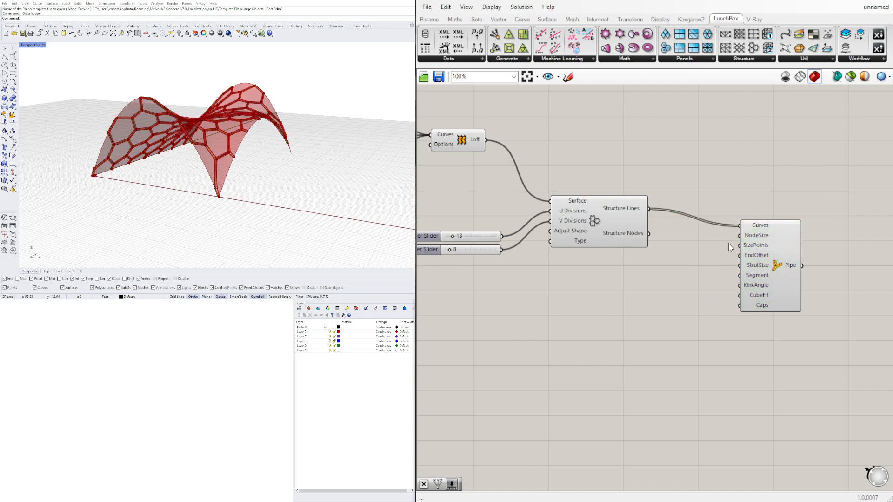
# Add a number slider set to 1.5 and a Multiplication component, and connect the slider to its B input
pyautogui.doubleClick(598, 289)
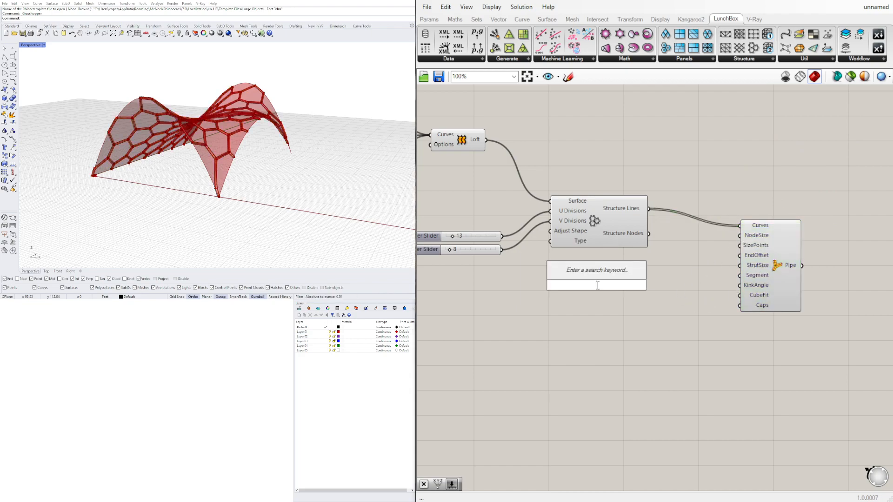
pyautogui.write('1.5')
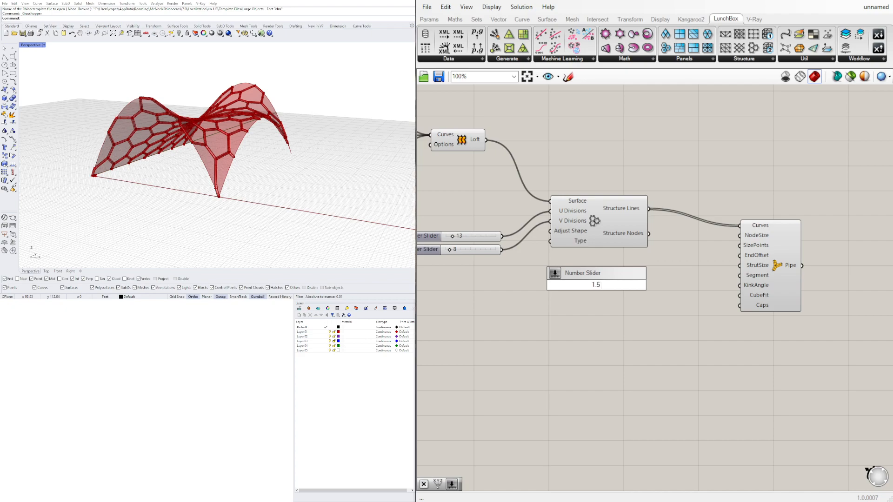
pyautogui.press('Return')
pyautogui.moveTo(559, 301); pyautogui.dragTo(517, 320)
pyautogui.click(630, 307)
pyautogui.doubleClick(629, 303)
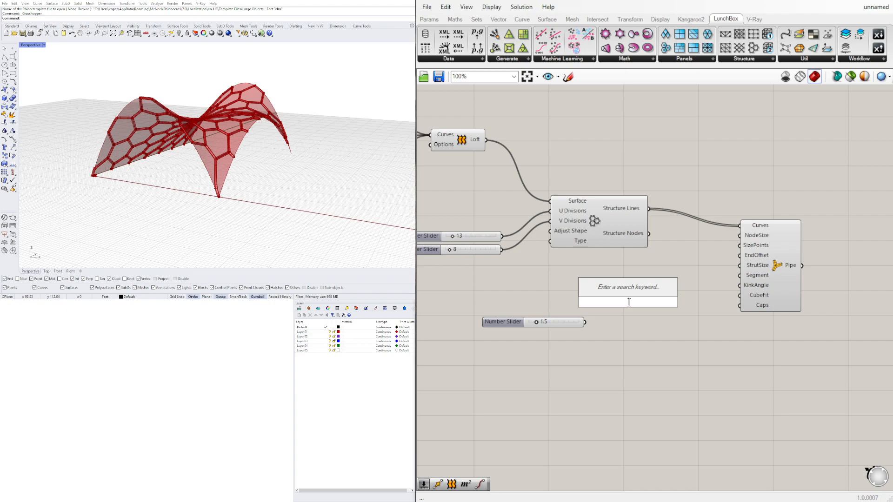
pyautogui.write('*')
pyautogui.press('Return')
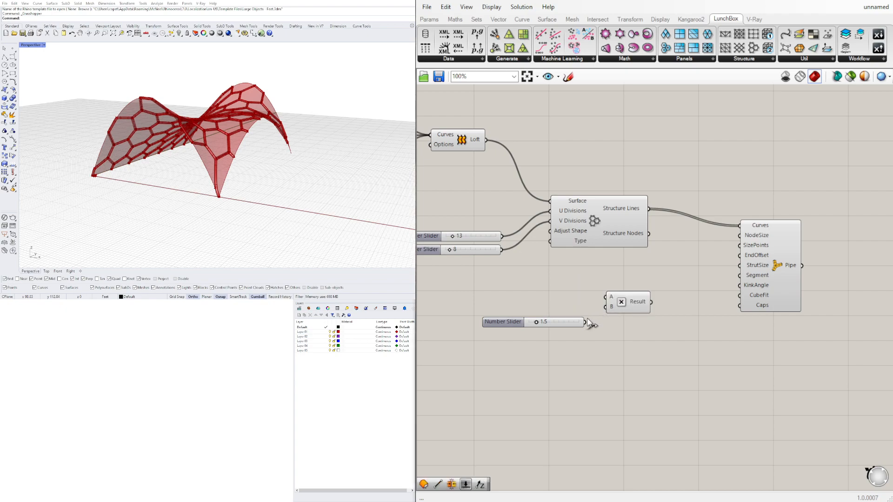
pyautogui.moveTo(600, 312); pyautogui.dragTo(605, 307)
# Add a number slider set to 5, connect it to the Multiplication's A input, and move the group closer to MultiPipe
pyautogui.doubleClick(550, 295)
pyautogui.write('5')
pyautogui.press('Return')
pyautogui.moveTo(536, 301); pyautogui.dragTo(516, 303)
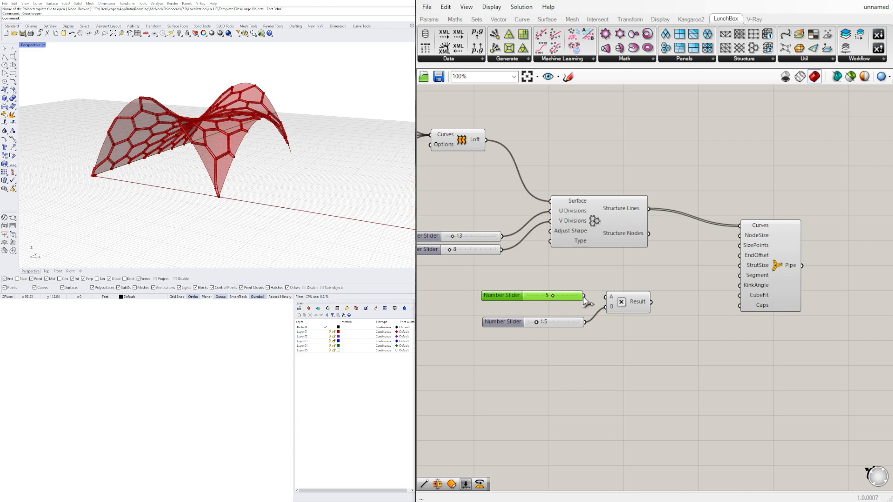
pyautogui.moveTo(671, 353); pyautogui.dragTo(535, 268)
# Connect the 1.5 slider to MultiPipe's StrutSize and the Multiplication Result to its NodeSize and EndOffset inputs
pyautogui.moveTo(631, 307); pyautogui.dragTo(740, 266)
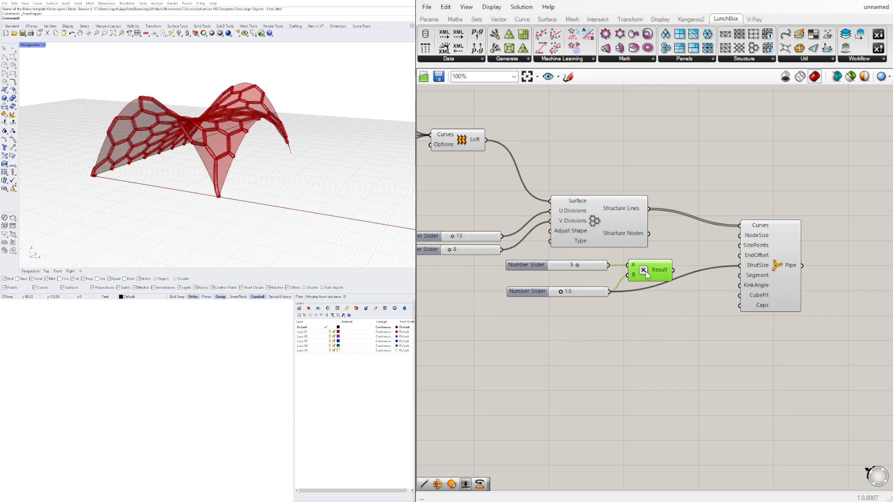
pyautogui.moveTo(673, 271); pyautogui.dragTo(740, 236)
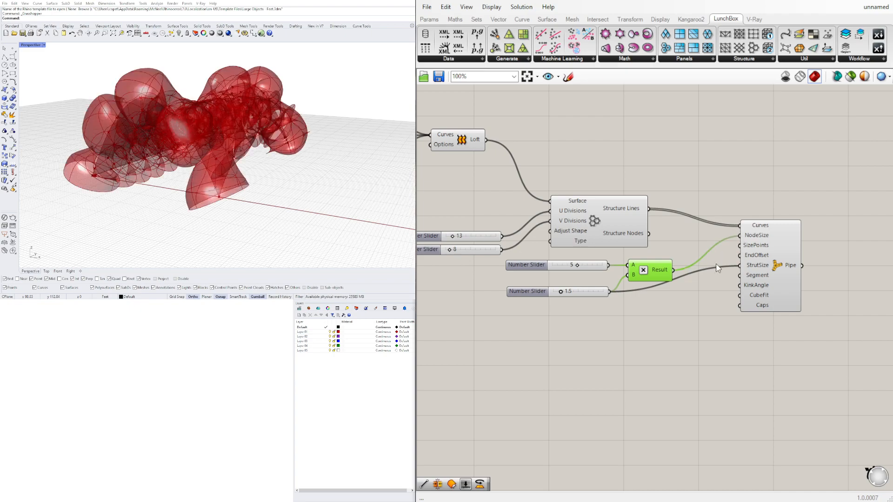
pyautogui.moveTo(711, 267); pyautogui.dragTo(748, 263)
pyautogui.moveTo(232, 134); pyautogui.dragTo(179, 142, button='right')
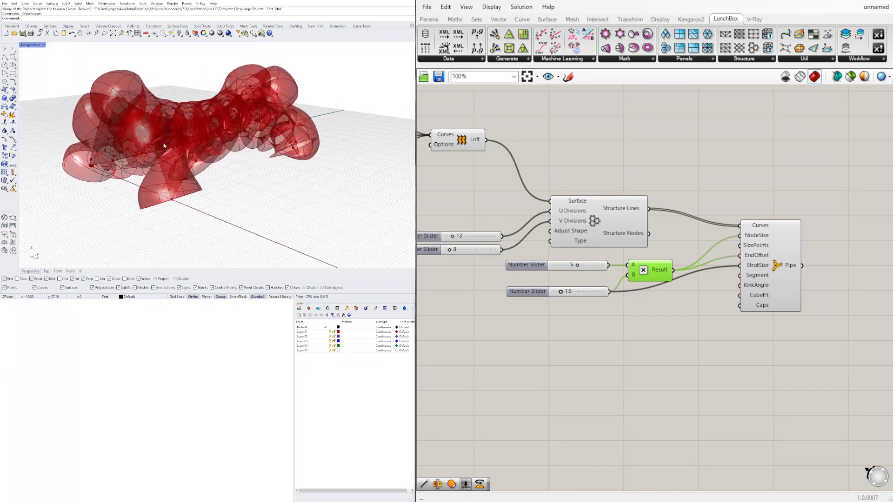
# Lower the strut size slider to 0.9 and set its accuracy to three decimal digits
pyautogui.scroll(6, 202, 146)
pyautogui.scroll(7, 563, 295)
pyautogui.moveTo(564, 278); pyautogui.dragTo(555, 279)
pyautogui.doubleClick(487, 269)
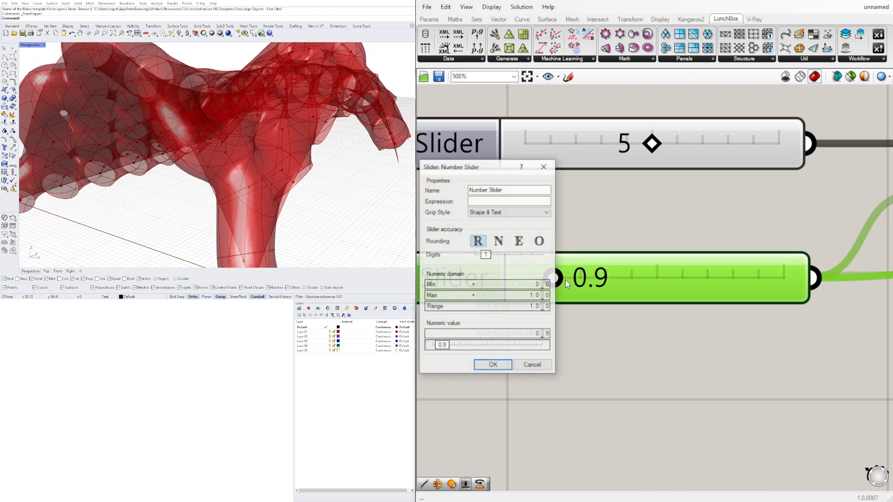
pyautogui.moveTo(486, 255); pyautogui.dragTo(511, 259)
pyautogui.click(493, 366)
pyautogui.rightClick(493, 271)
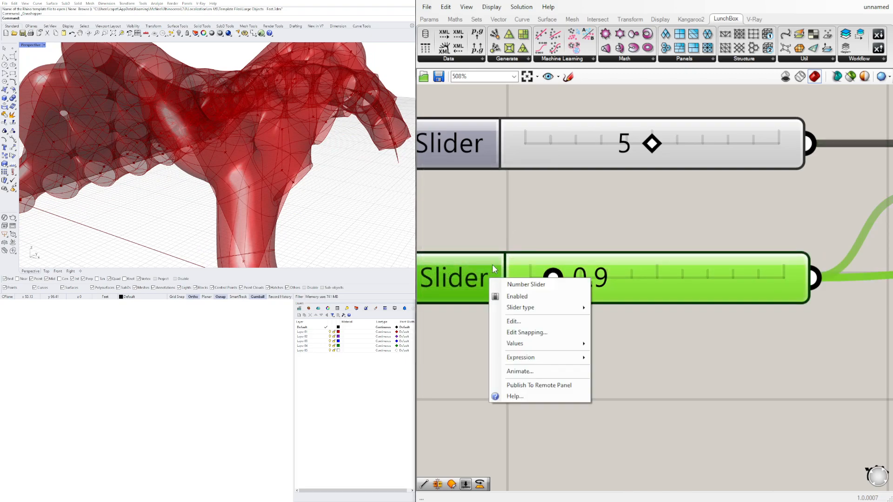
pyautogui.doubleClick(492, 263)
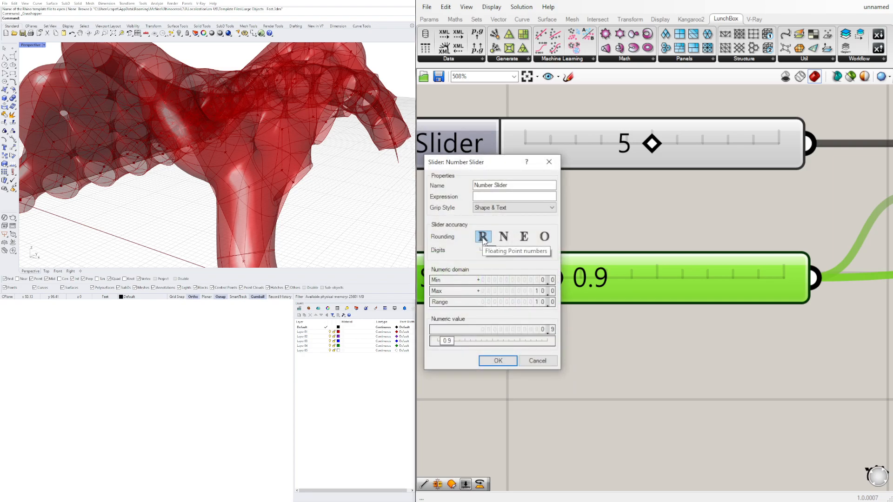
pyautogui.moveTo(491, 250); pyautogui.dragTo(510, 250)
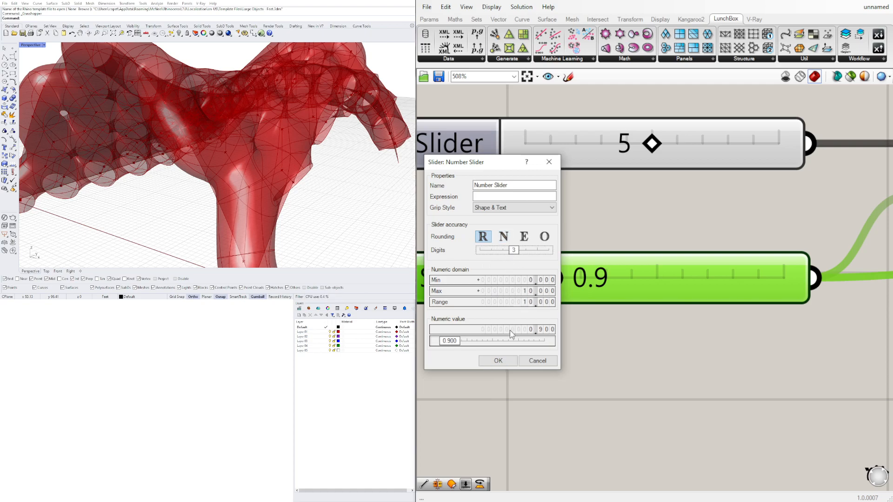
pyautogui.click(496, 361)
# Lower the strut size slider to 0.368 and the multiplier slider to 4
pyautogui.moveTo(551, 279); pyautogui.dragTo(538, 283)
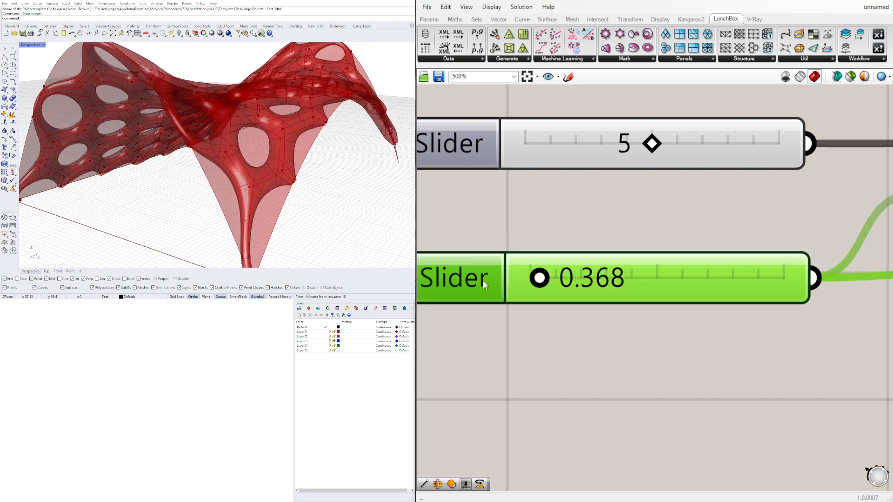
pyautogui.scroll(-3, 321, 135)
pyautogui.moveTo(200, 134); pyautogui.dragTo(319, 151, button='right')
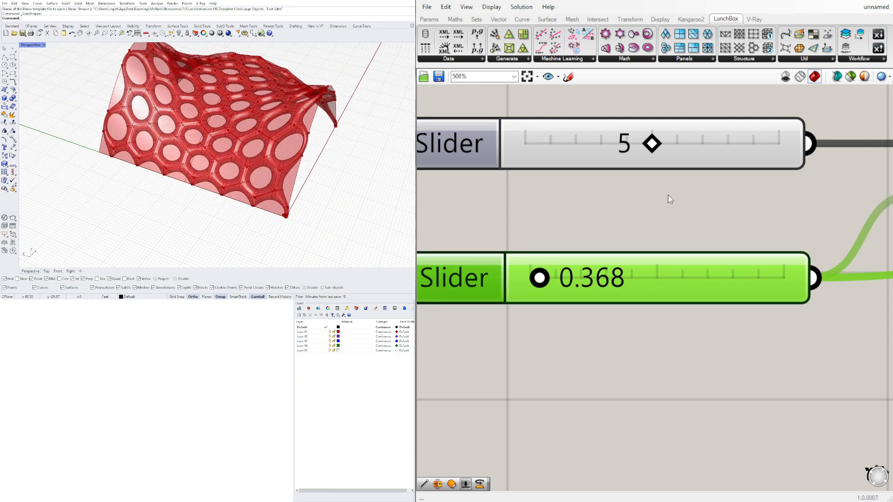
pyautogui.moveTo(729, 194); pyautogui.dragTo(728, 251, button='right')
pyautogui.moveTo(645, 198); pyautogui.dragTo(635, 201)
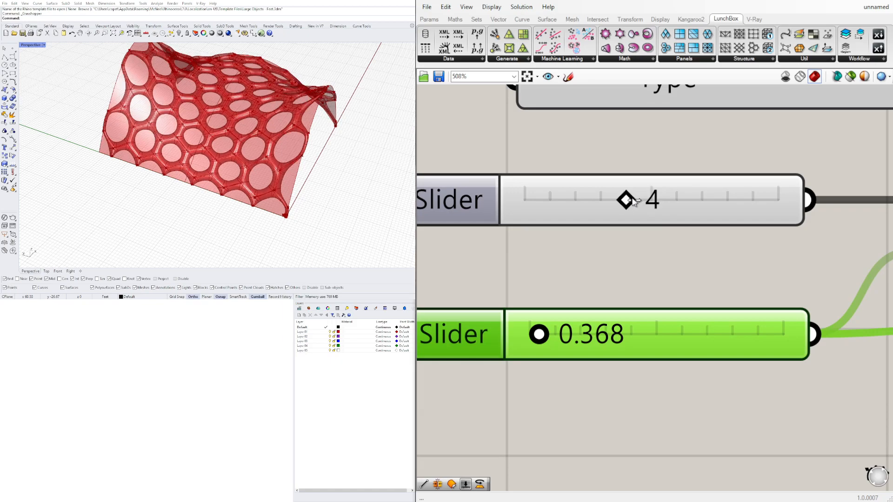
# Lower the strut size slider to 0.171 and the multiplier slider to 1
pyautogui.moveTo(611, 204); pyautogui.dragTo(612, 205)
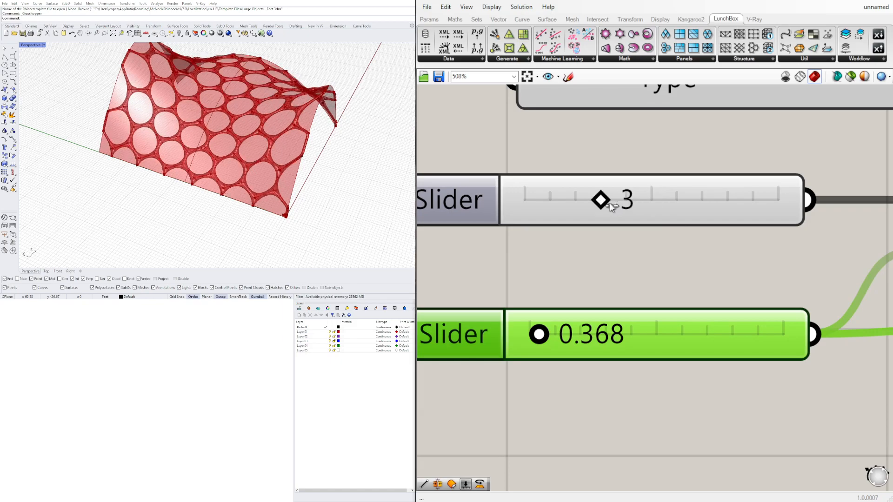
pyautogui.moveTo(533, 339); pyautogui.dragTo(534, 336)
pyautogui.scroll(5, 251, 155)
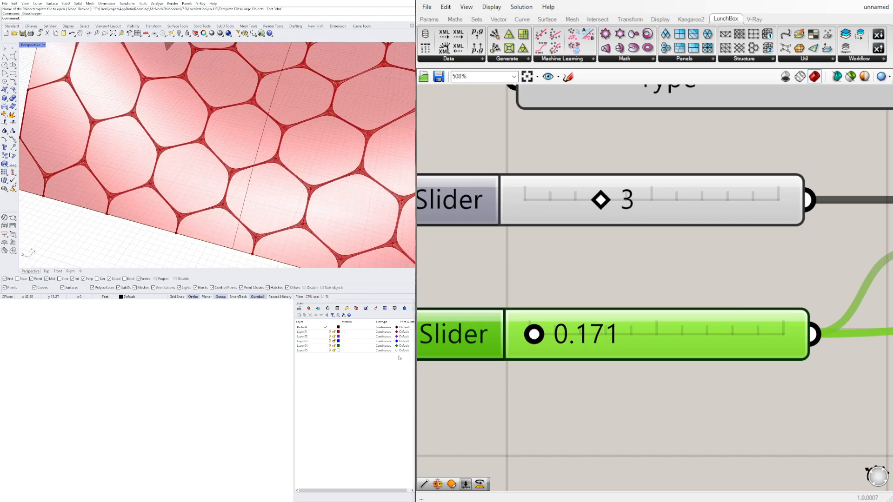
pyautogui.moveTo(593, 207); pyautogui.dragTo(566, 211)
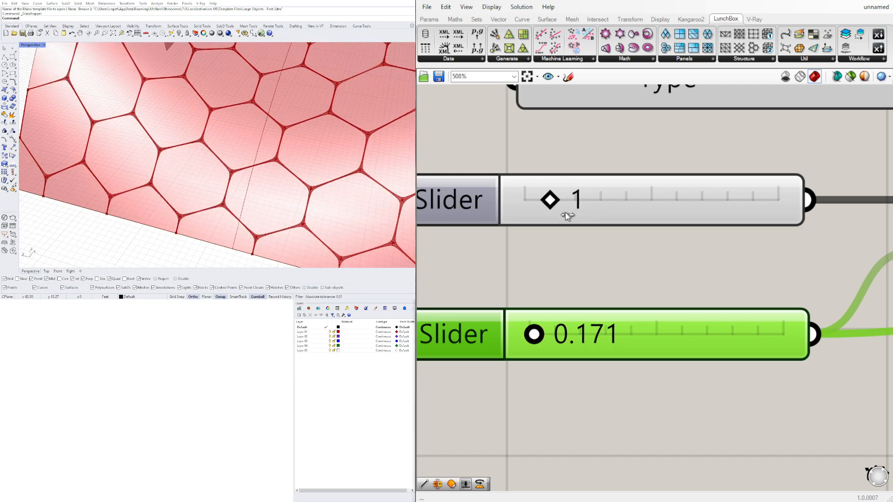
# Raise the strut size slider to 0.880 and check the thicker pipes across the whole canopy
pyautogui.moveTo(531, 326); pyautogui.dragTo(552, 339)
pyautogui.scroll(-8, 288, 162)
pyautogui.moveTo(288, 162); pyautogui.dragTo(130, 150, button='right')
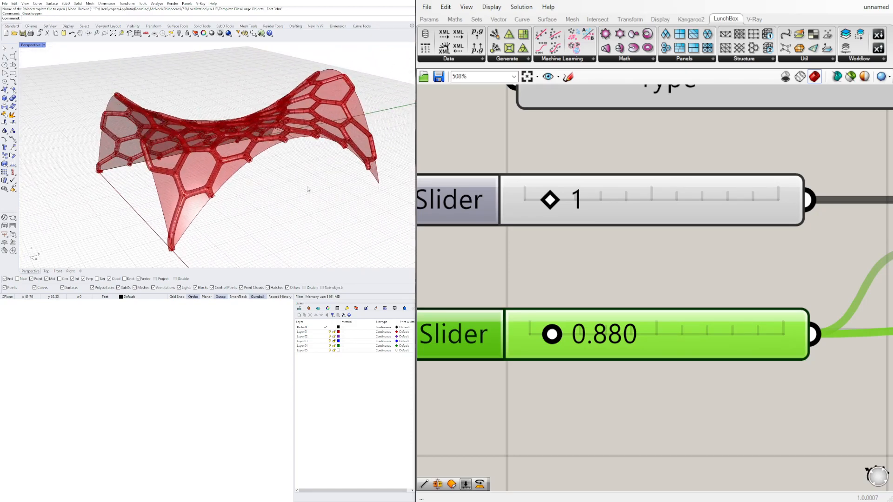
pyautogui.moveTo(303, 185); pyautogui.dragTo(331, 201, button='right')
pyautogui.scroll(-10, 570, 195)
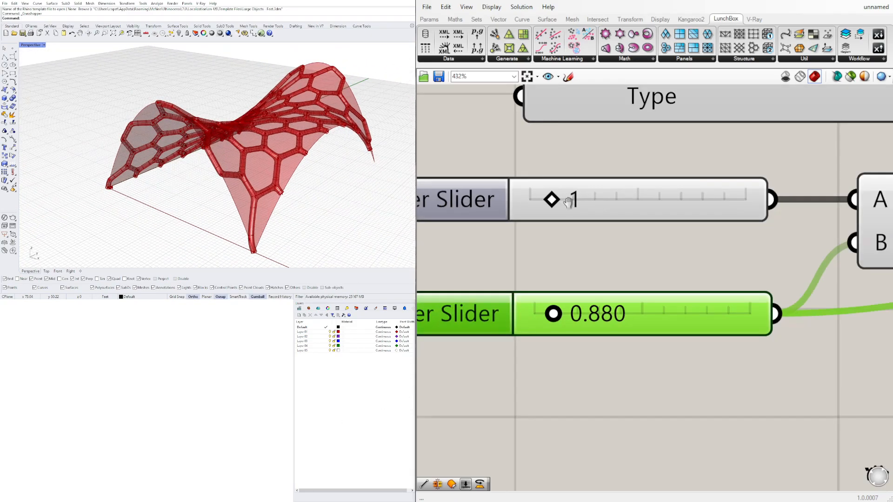
# Set the hexagonal structure's U Divisions slider to 30 and its V Divisions slider to 14
pyautogui.scroll(2, 572, 225)
pyautogui.scroll(5, 572, 225)
pyautogui.moveTo(572, 225); pyautogui.dragTo(597, 228)
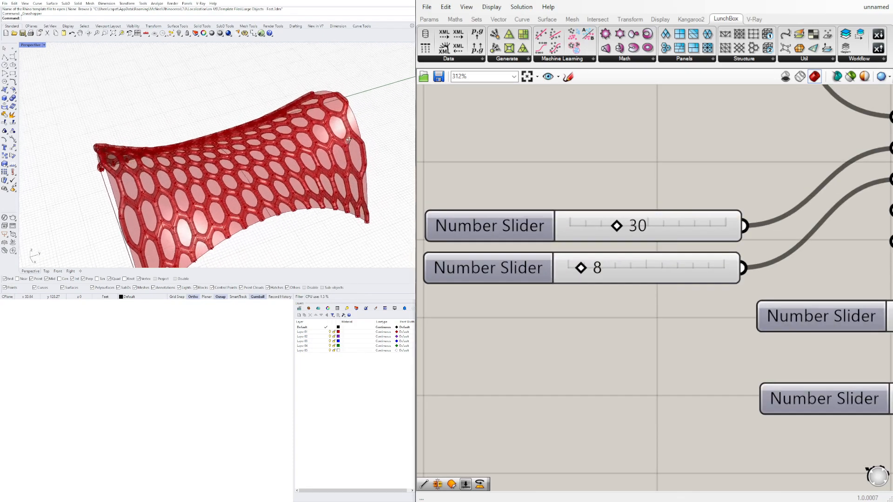
pyautogui.moveTo(580, 268); pyautogui.dragTo(595, 270)
pyautogui.scroll(-5, 696, 251)
# Lower the strut size slider to 0.613
pyautogui.scroll(8, 698, 367)
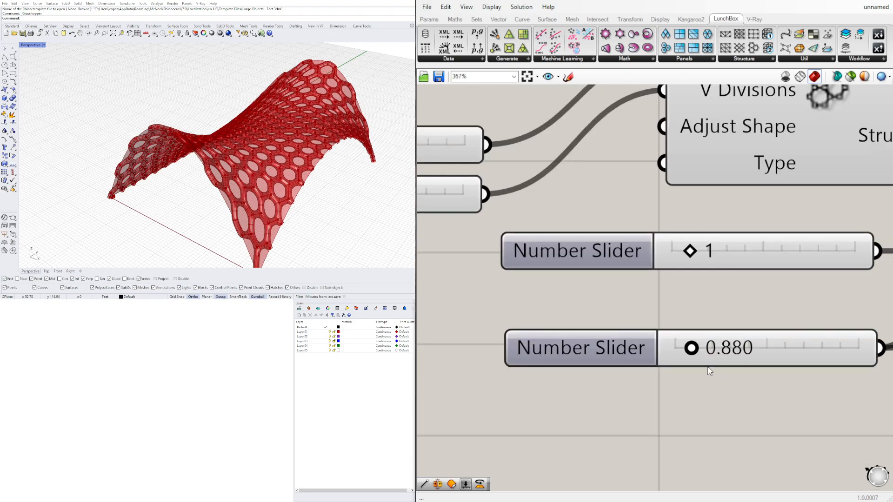
pyautogui.moveTo(675, 363); pyautogui.dragTo(664, 363)
pyautogui.moveTo(262, 162); pyautogui.dragTo(353, 171, button='right')
# Switch the multiplier slider to floating-point rounding with three digits and lower its value to 0.644
pyautogui.scroll(5, 728, 253)
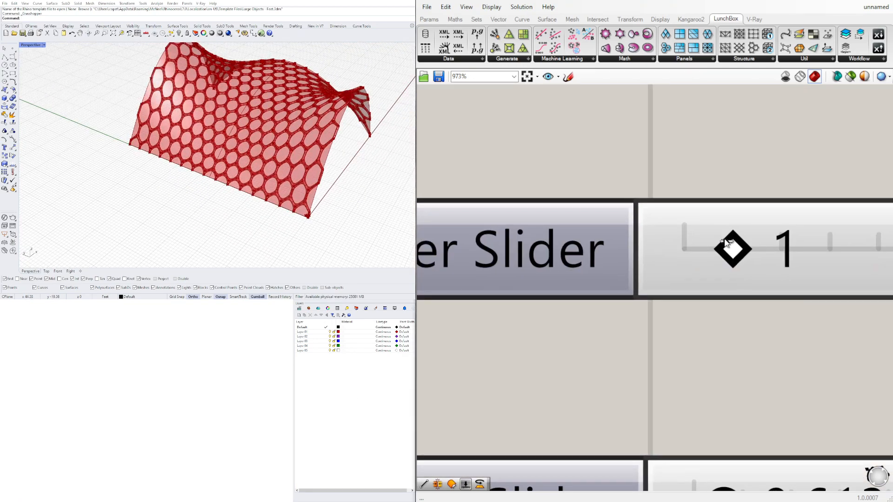
pyautogui.doubleClick(518, 204)
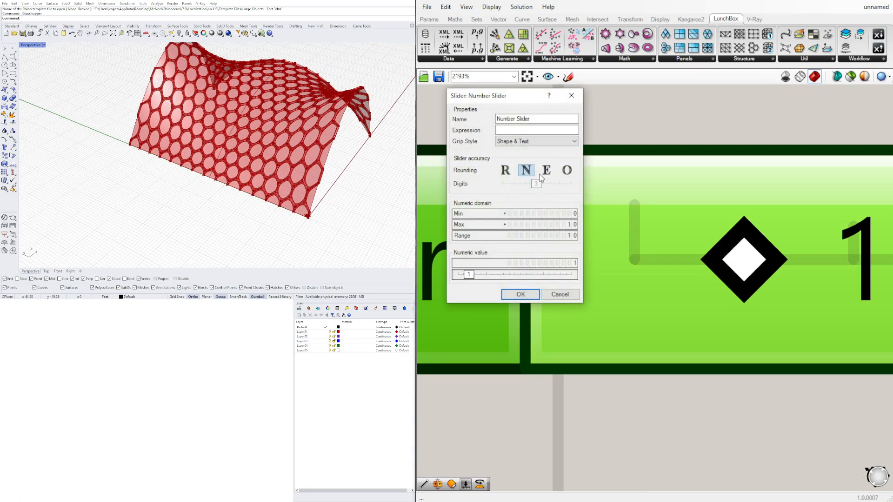
pyautogui.click(537, 184)
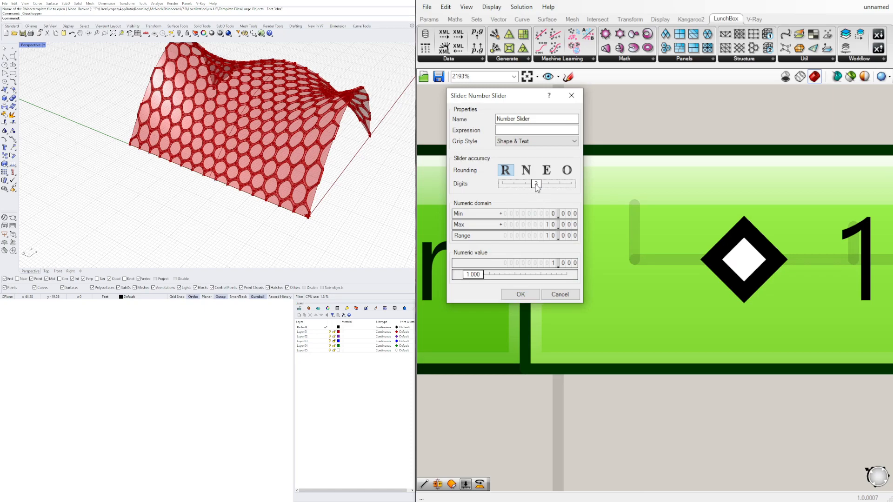
pyautogui.click(528, 298)
pyautogui.moveTo(747, 271); pyautogui.dragTo(710, 277)
pyautogui.moveTo(384, 161); pyautogui.dragTo(297, 167, button='right')
pyautogui.scroll(-4, 265, 133)
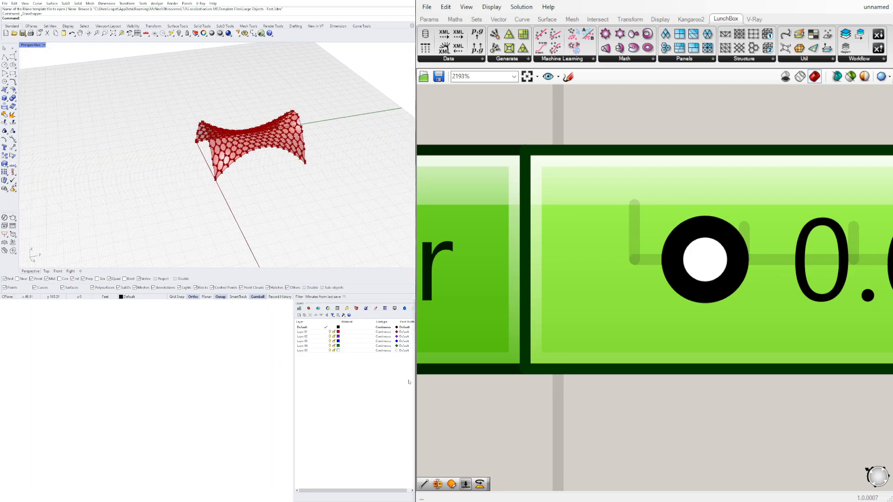
# Highlight the MultiPipe component and examine its pipes on the canopy model
pyautogui.click(618, 118)
pyautogui.scroll(-12, 619, 118)
pyautogui.moveTo(809, 257); pyautogui.dragTo(404, 279, button='right')
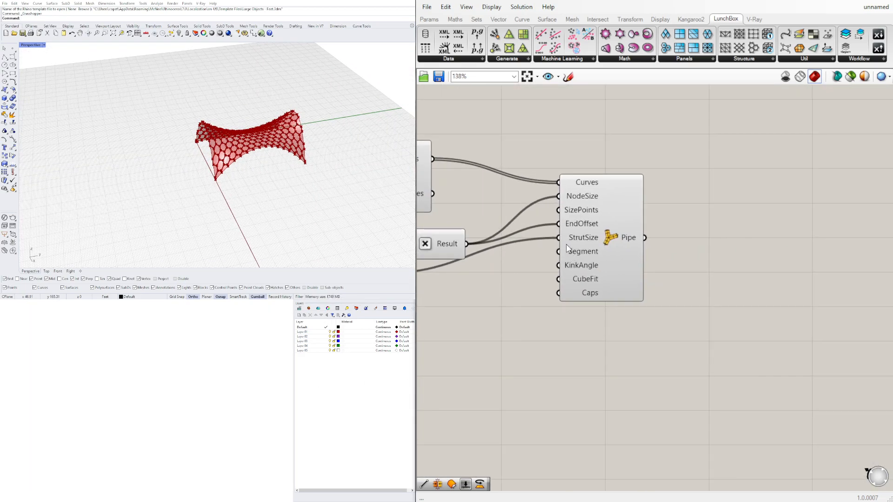
pyautogui.click(567, 234)
pyautogui.moveTo(224, 151); pyautogui.dragTo(211, 175, button='right')
pyautogui.scroll(6, 288, 149)
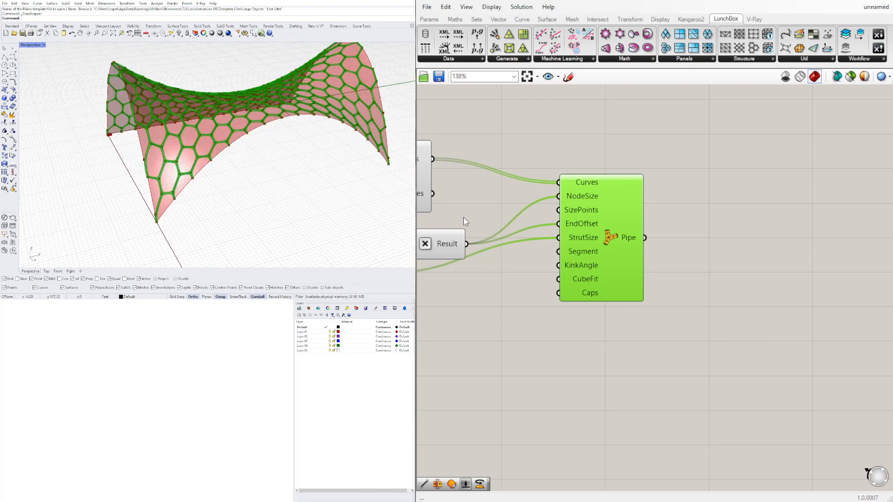
# Move the MultiPipe component slightly lower on the canvas to free space above it
pyautogui.click(598, 128)
pyautogui.scroll(-3, 597, 128)
pyautogui.moveTo(557, 162); pyautogui.dragTo(693, 189, button='right')
pyautogui.moveTo(738, 245); pyautogui.dragTo(738, 268)
pyautogui.moveTo(621, 105); pyautogui.dragTo(649, 191, button='right')
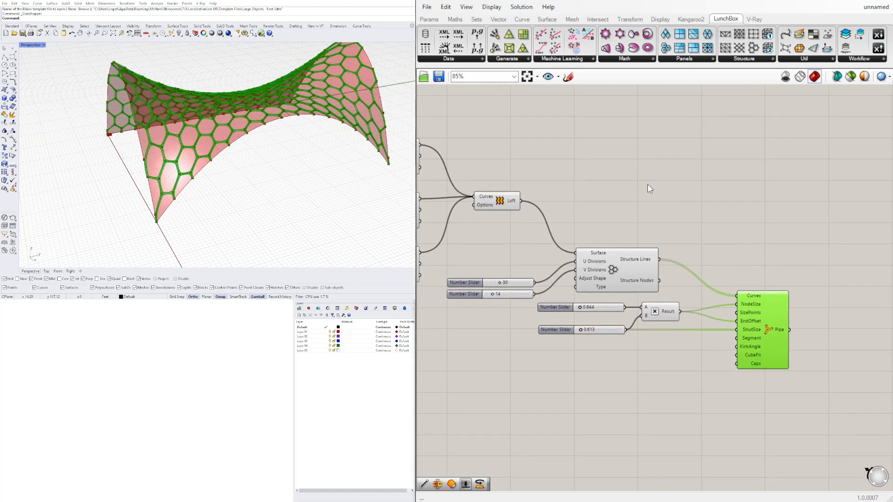
pyautogui.click(652, 195)
pyautogui.doubleClick(644, 177)
pyautogui.write('brep')
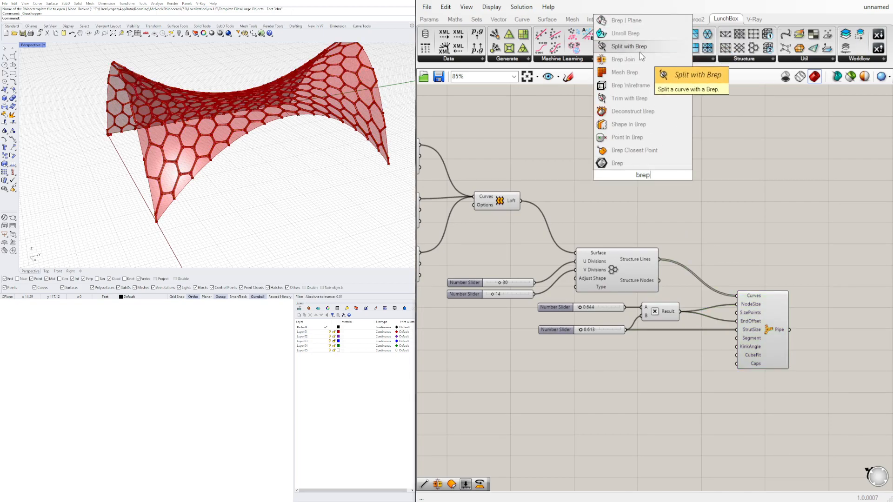
pyautogui.click(652, 193)
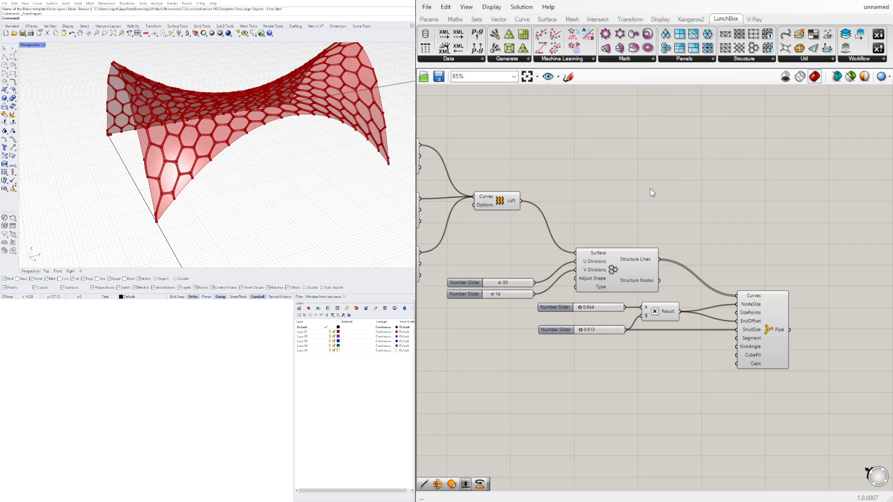
# Add a Brep Edges component above the hexagonal structure and connect the Loft output to its Brep input
pyautogui.doubleClick(649, 189)
pyautogui.write('edg')
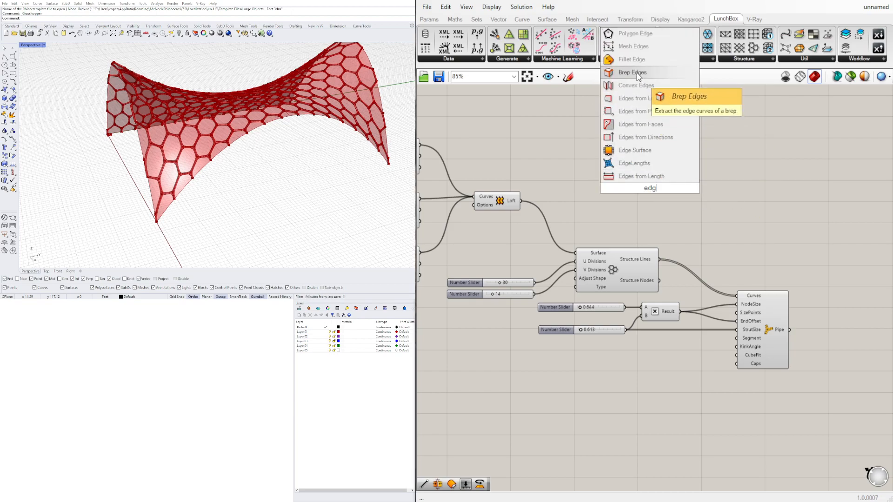
pyautogui.click(632, 73)
pyautogui.click(493, 202)
pyautogui.moveTo(521, 200); pyautogui.dragTo(599, 189)
pyautogui.click(678, 212)
# Duplicate the MultiPipe above the original and feed its Curves input from the Naked output of Brep Edges
pyautogui.keyDown('alt'); pyautogui.moveTo(764, 327); pyautogui.dragTo(769, 242); pyautogui.keyUp('alt')
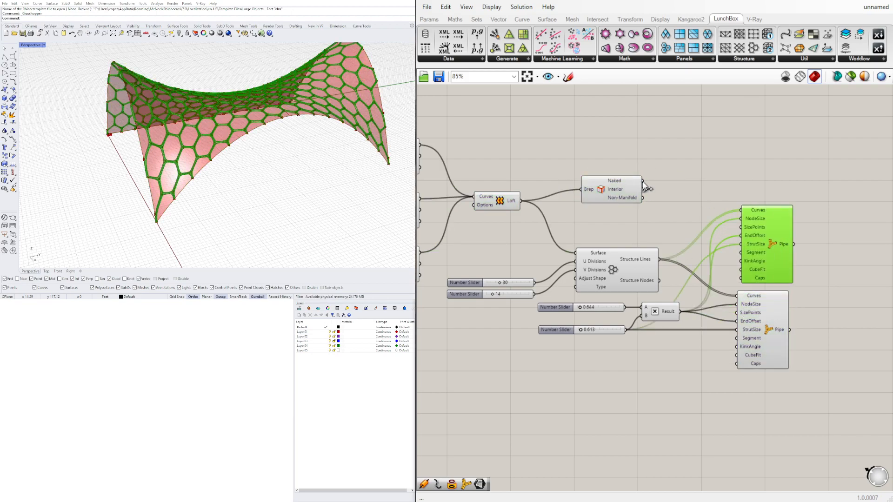
pyautogui.doubleClick(676, 197)
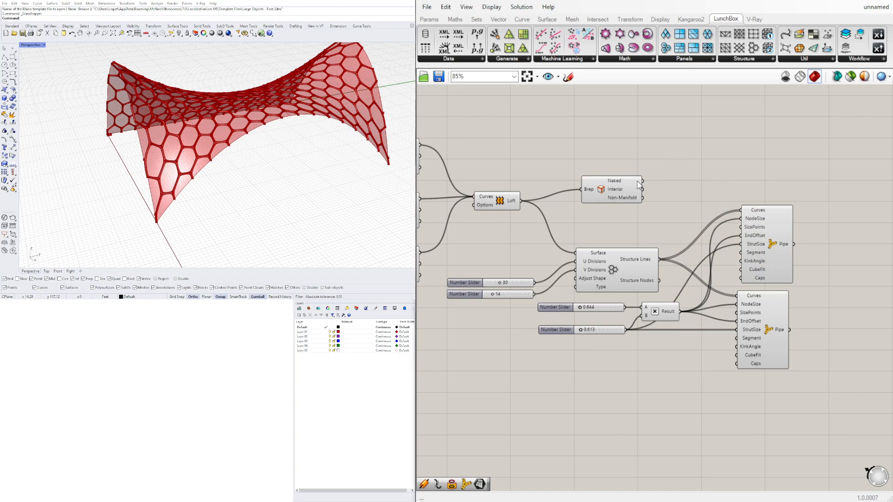
pyautogui.moveTo(643, 182); pyautogui.dragTo(739, 210)
pyautogui.click(757, 246)
# Compare the duplicated MultiPipe's pipes with the surface's naked edges, and delete that duplicate component
pyautogui.moveTo(287, 138); pyautogui.dragTo(260, 97, button='right')
pyautogui.click(605, 185)
pyautogui.scroll(6, 291, 94)
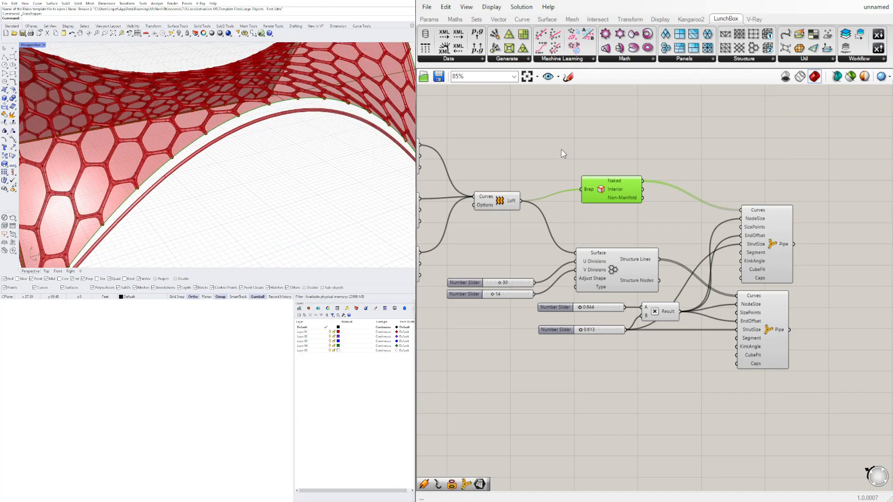
pyautogui.click(776, 241)
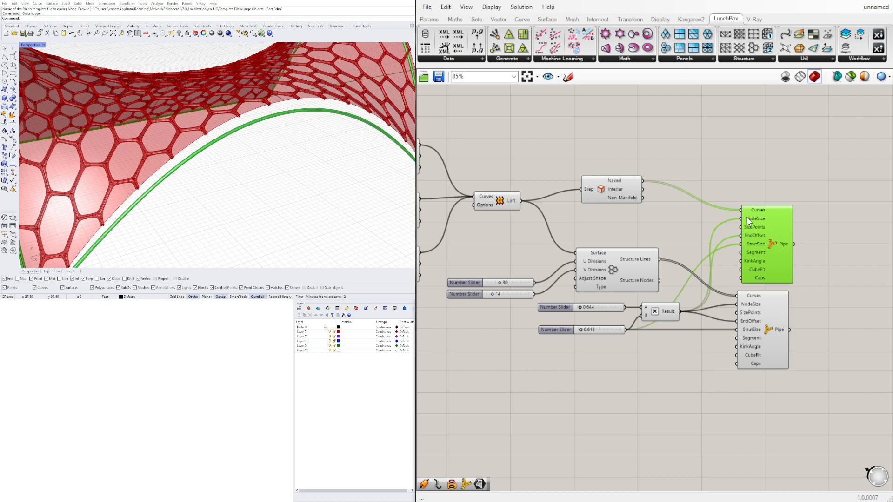
pyautogui.doubleClick(747, 173)
pyautogui.click(762, 221)
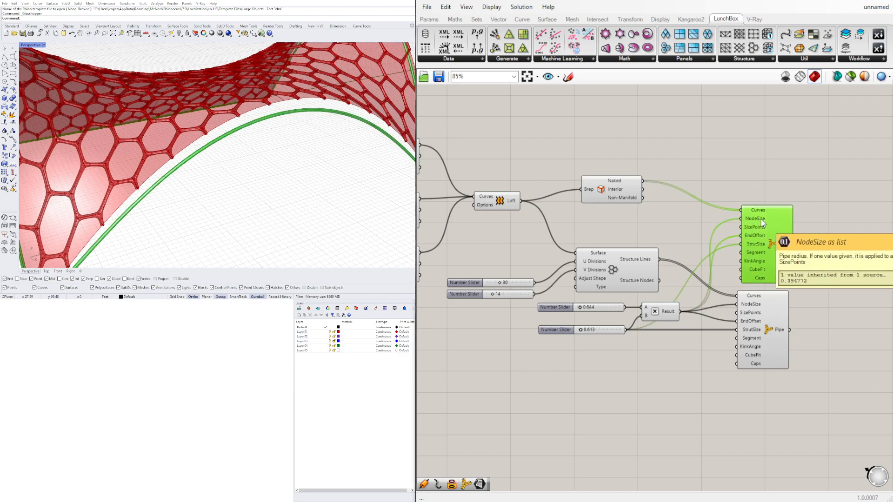
pyautogui.press('Delete')
# Add a Pipe component with Caps set to Flat and connect the Naked edges to its Curve input
pyautogui.doubleClick(762, 219)
pyautogui.write('pipe')
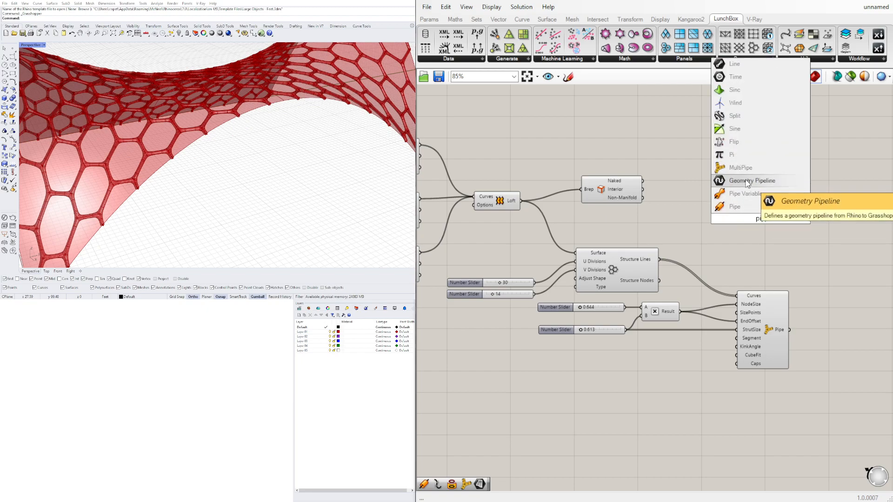
pyautogui.click(730, 206)
pyautogui.rightClick(749, 229)
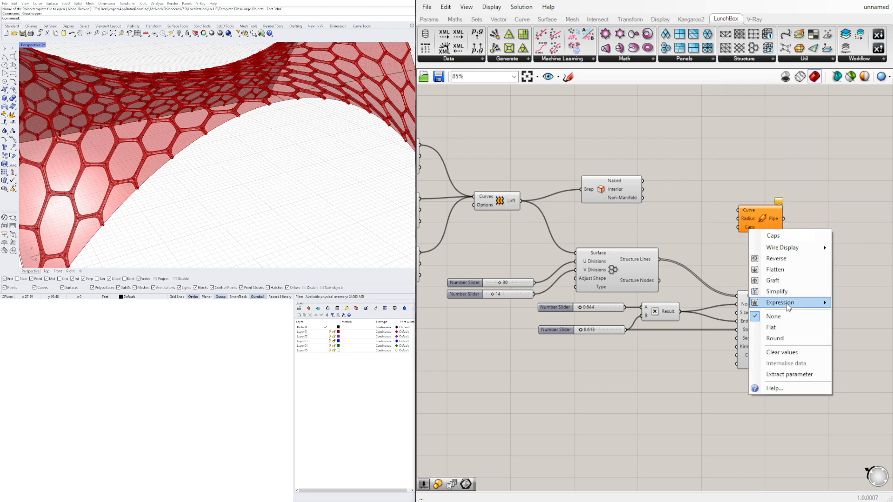
pyautogui.click(788, 332)
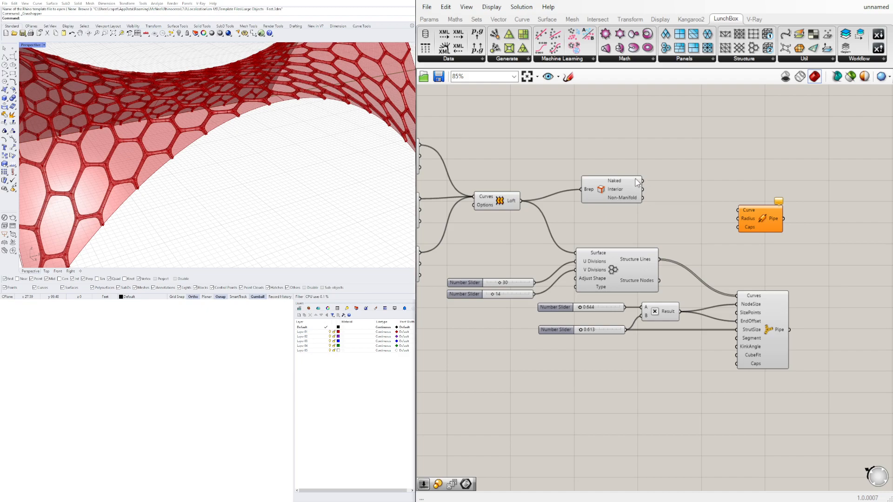
pyautogui.moveTo(643, 181); pyautogui.dragTo(737, 210)
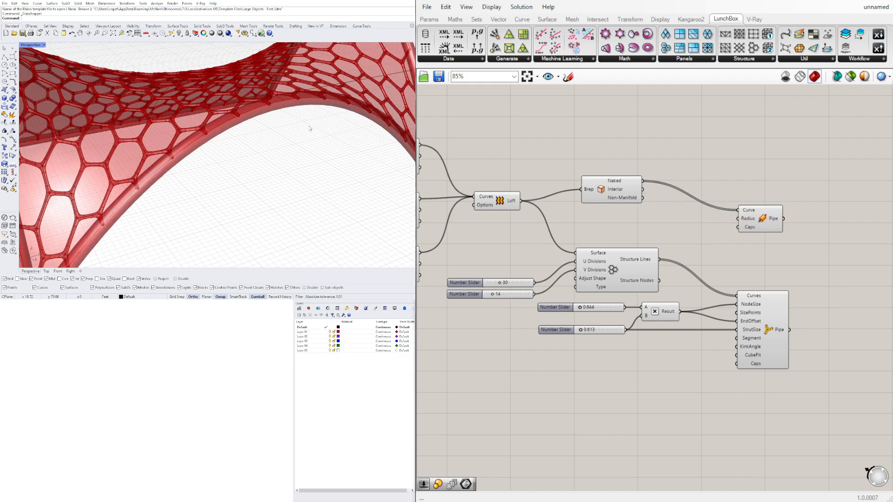
# Add a number slider set to 1.5 and connect it to the Pipe's Radius input
pyautogui.doubleClick(647, 225)
pyautogui.write('1.5')
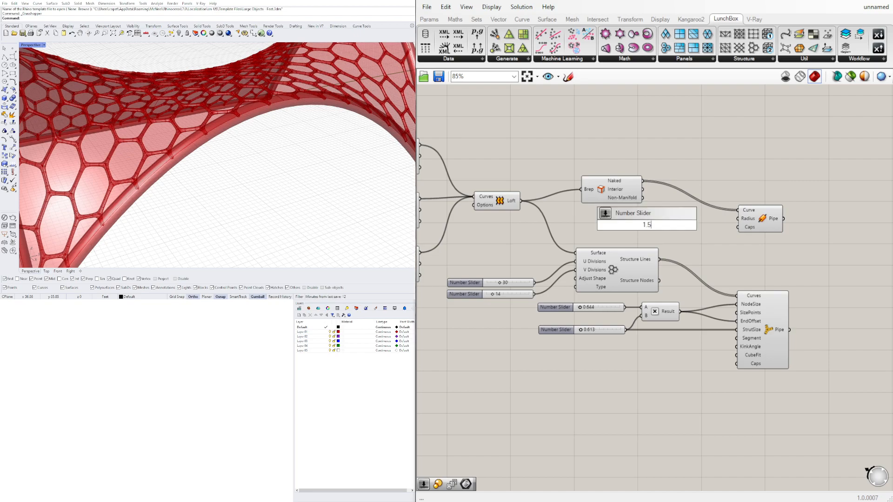
pyautogui.press('Return')
pyautogui.scroll(1, 693, 224)
pyautogui.moveTo(692, 226); pyautogui.dragTo(746, 218)
# Lower the edge Pipe's radius slider to 0.6 and check the whole canopy
pyautogui.scroll(6, 661, 223)
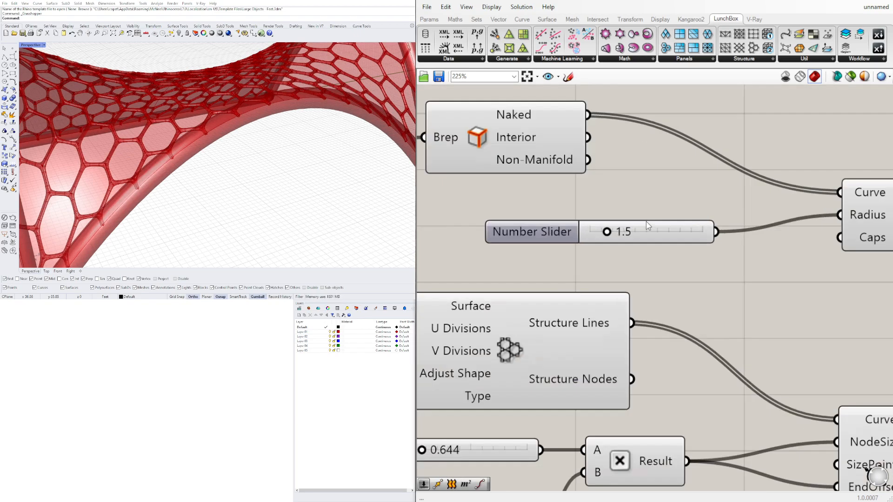
pyautogui.scroll(2, 587, 240)
pyautogui.moveTo(587, 240); pyautogui.dragTo(560, 250)
pyautogui.scroll(-6, 229, 150)
pyautogui.moveTo(229, 150); pyautogui.dragTo(353, 188, button='right')
pyautogui.scroll(-5, 501, 152)
pyautogui.click(772, 155)
pyautogui.moveTo(772, 155); pyautogui.dragTo(774, 155)
pyautogui.click(702, 193)
# Delete all Rhino layers except Default
pyautogui.moveTo(302, 189); pyautogui.dragTo(315, 381, button='right')
pyautogui.moveTo(315, 347); pyautogui.dragTo(302, 332)
pyautogui.press('Delete')
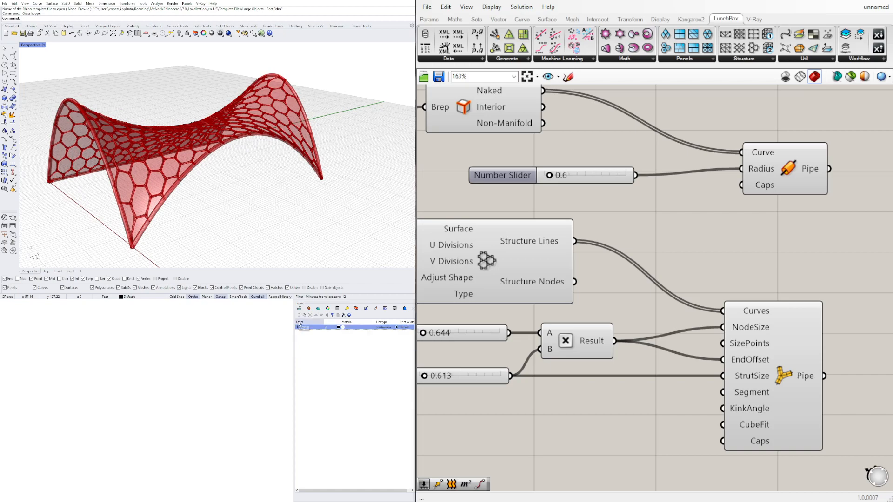
# Create two layers named WIREFRAME1 and WIREFRAME2, and make WIREFRAME1 the current layer
pyautogui.click(299, 315)
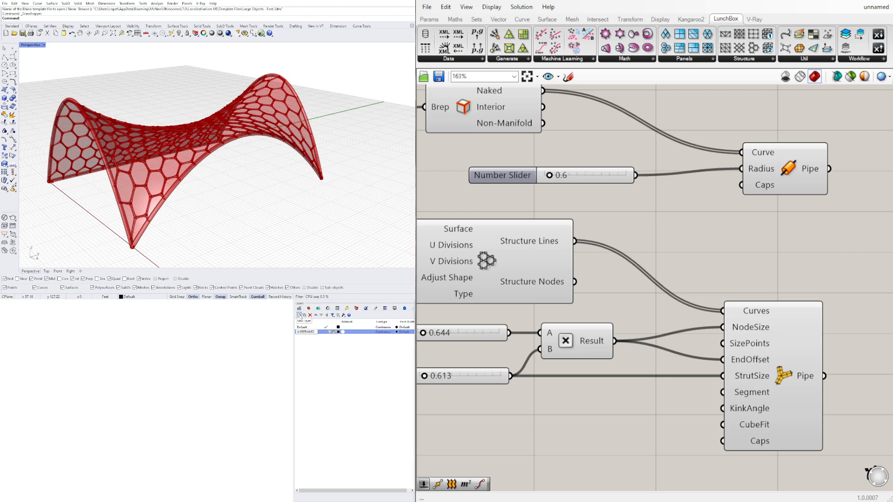
pyautogui.click(299, 316)
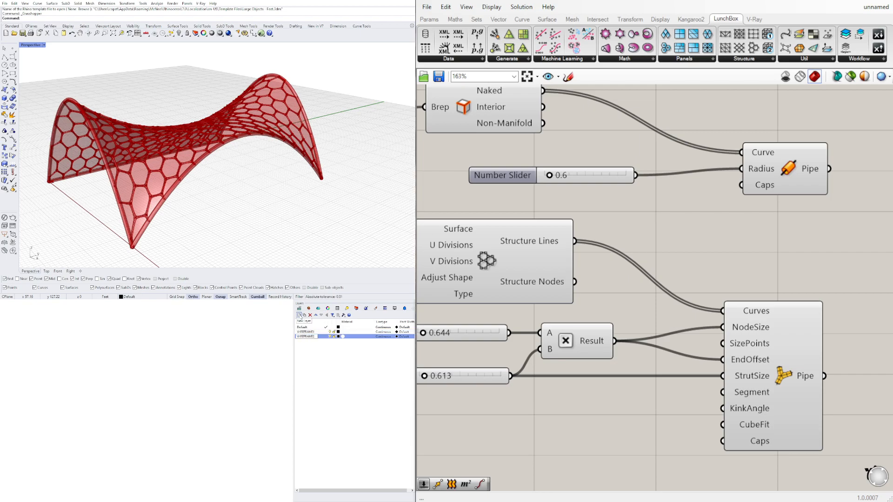
pyautogui.click(326, 332)
# Bake the edge Pipe component's geometry onto the WIREFRAME1 layer
pyautogui.click(788, 177)
pyautogui.rightClick(789, 169)
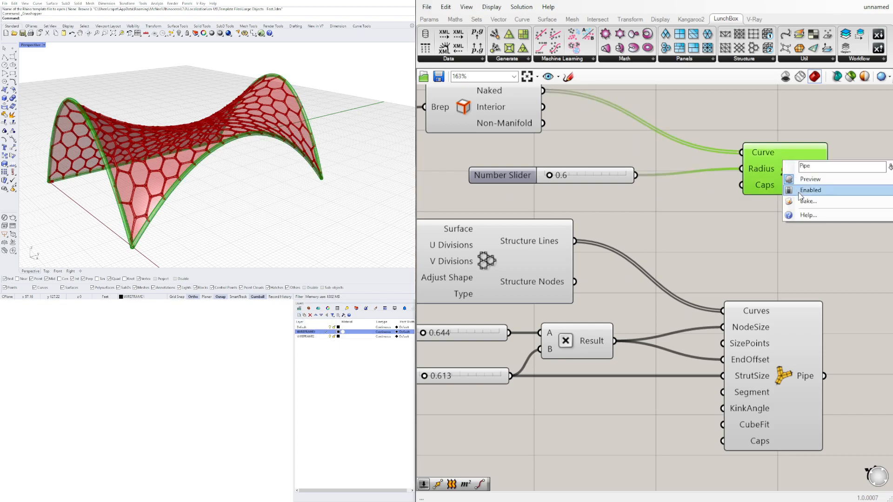
pyautogui.click(814, 209)
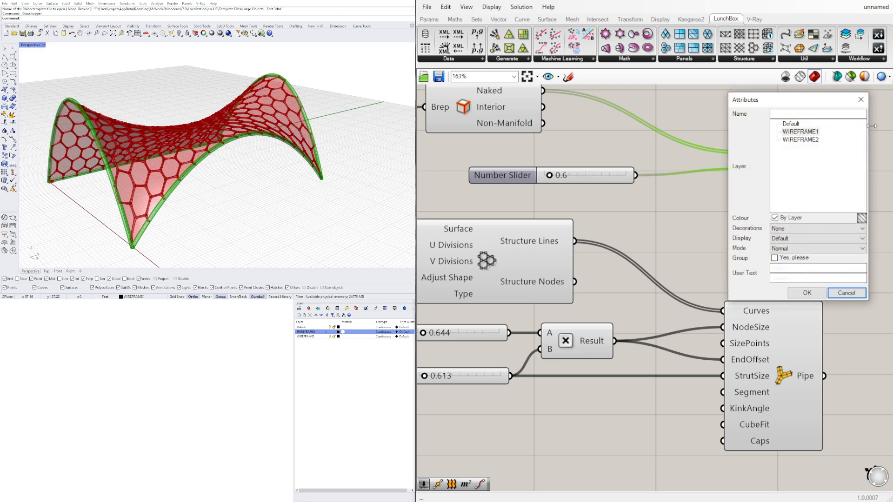
pyautogui.click(860, 99)
pyautogui.middleClick(775, 175)
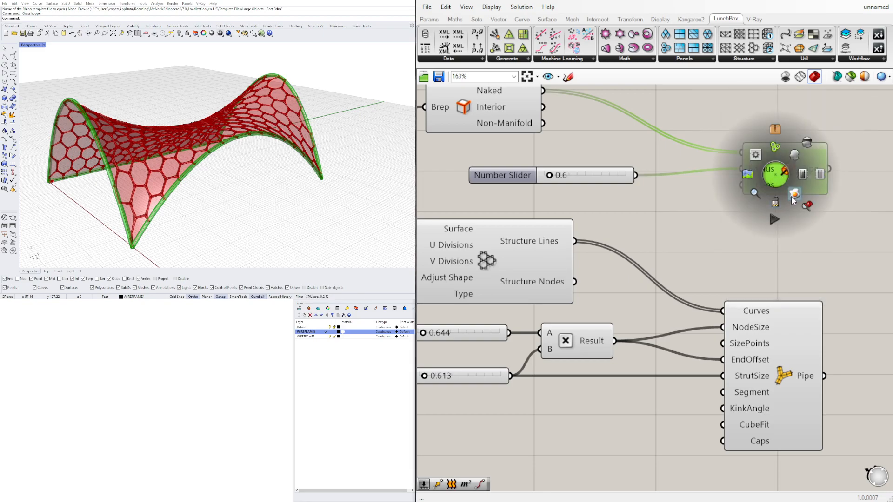
# Make WIREFRAME2 the current layer and bake the MultiPipe component's geometry onto it
pyautogui.click(787, 351)
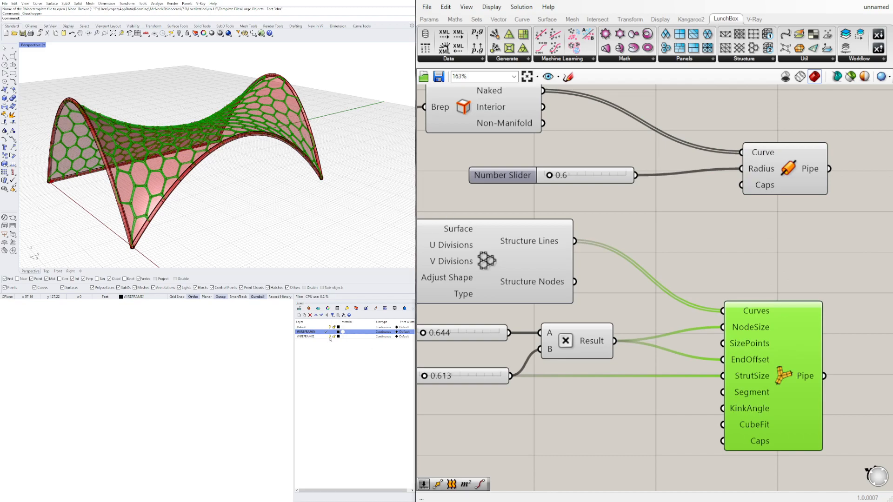
pyautogui.click(330, 337)
pyautogui.middleClick(774, 318)
pyautogui.click(792, 339)
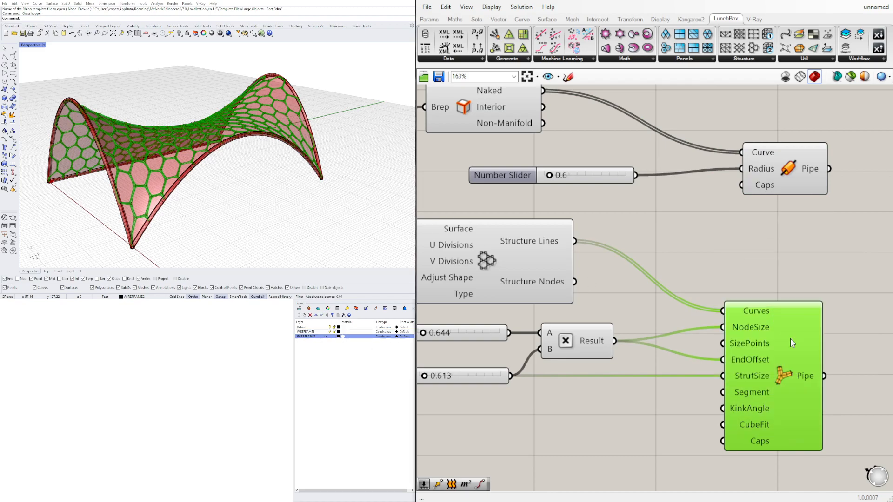
pyautogui.click(774, 257)
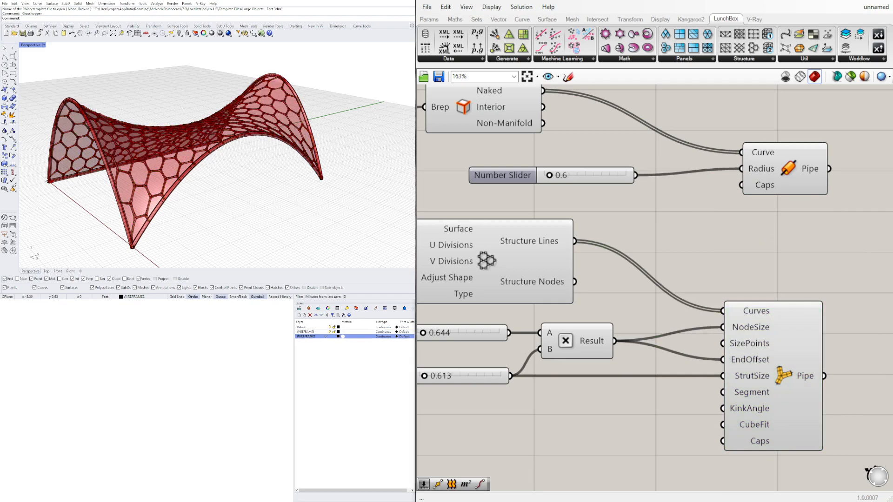
# Turn off the Grasshopper geometry preview and set the Perspective viewport to Shaded to review the baked canopy
pyautogui.click(785, 76)
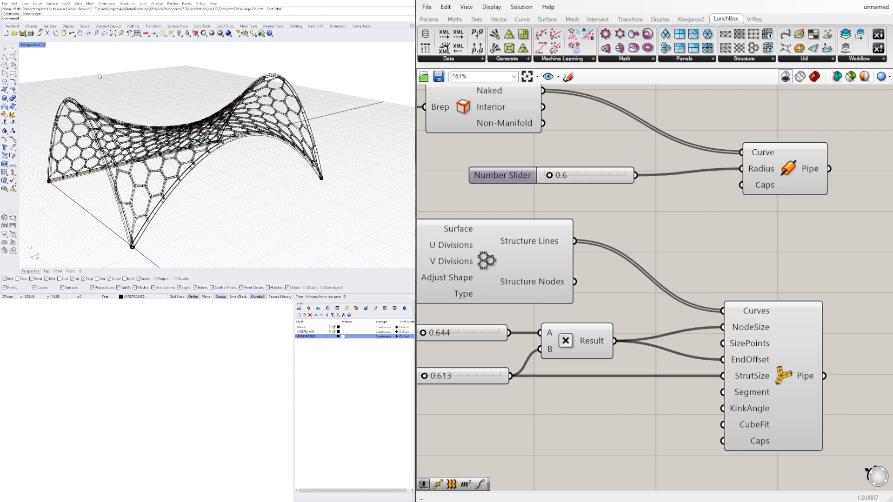
pyautogui.rightClick(33, 47)
pyautogui.click(42, 74)
pyautogui.moveTo(113, 140)
pyautogui.mouseDown(button='right')
pyautogui.moveTo(189, 134)
pyautogui.moveTo(93, 142)
pyautogui.moveTo(139, 148)
pyautogui.mouseUp(button='right')
pyautogui.scroll(-8, 592, 196)
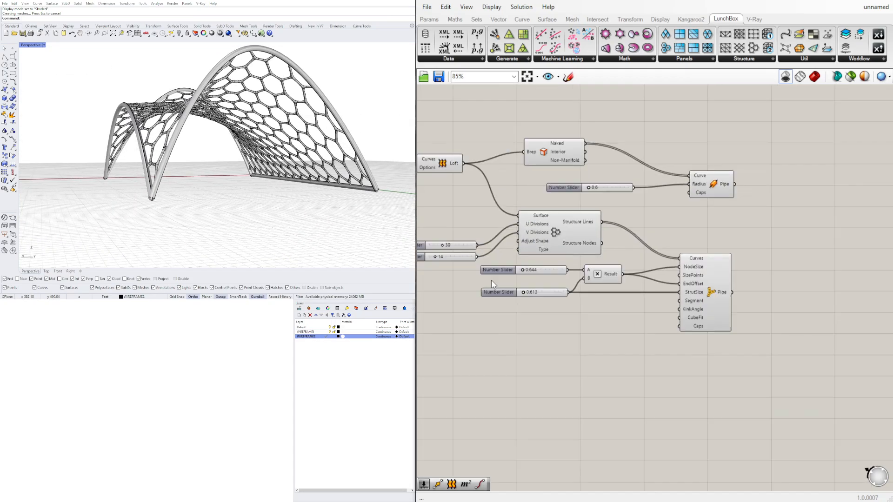
pyautogui.moveTo(605, 278); pyautogui.dragTo(705, 298, button='right')
pyautogui.scroll(-1, 697, 295)
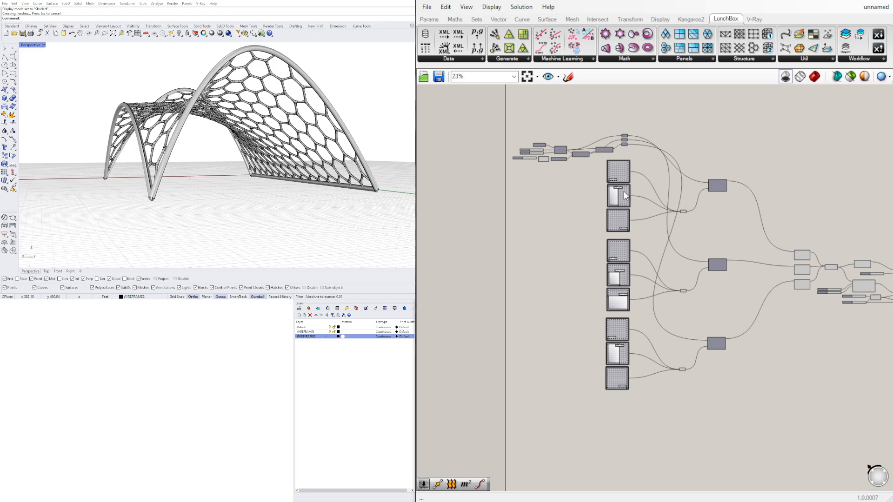
# Frame the canopy in the Perspective viewport and change its display mode to V-Ray Interactive
pyautogui.moveTo(133, 142); pyautogui.dragTo(171, 150, button='right')
pyautogui.click(29, 46)
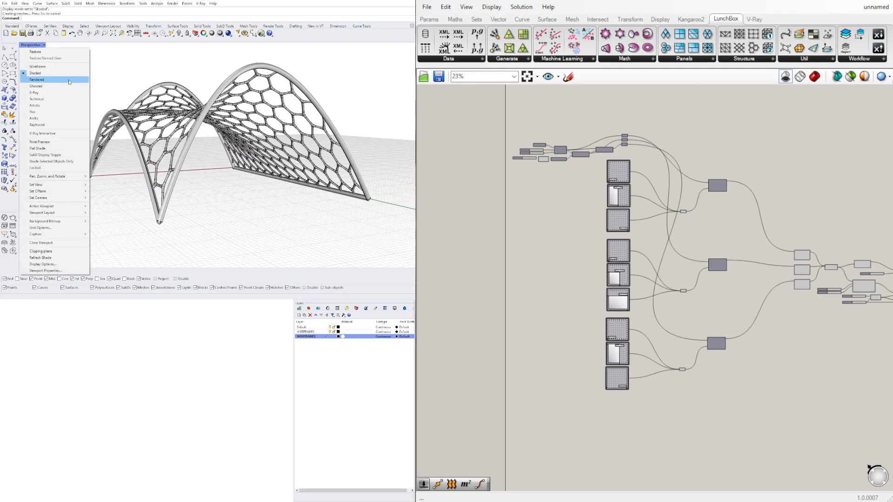
pyautogui.click(66, 135)
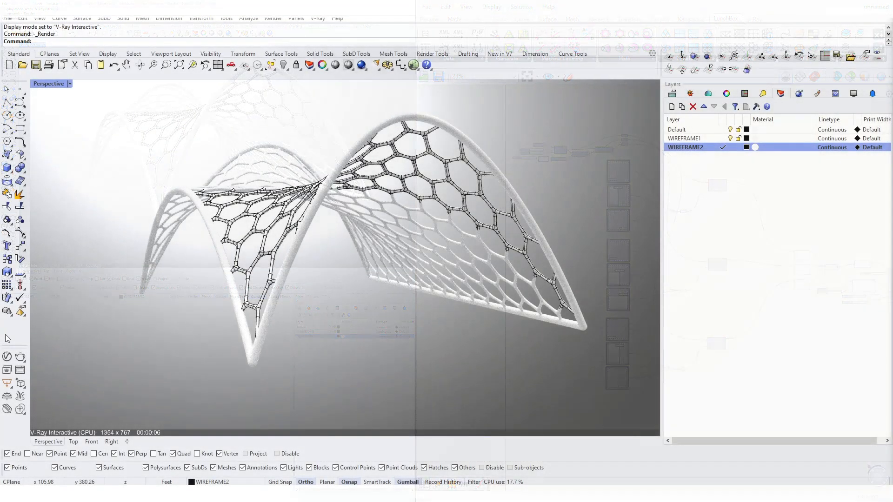
# Open the V-Ray Asset Editor and disable SubD Wires in the V-Ray Interactive display settings
pyautogui.click(7, 358)
pyautogui.moveTo(439, 94); pyautogui.dragTo(628, 80)
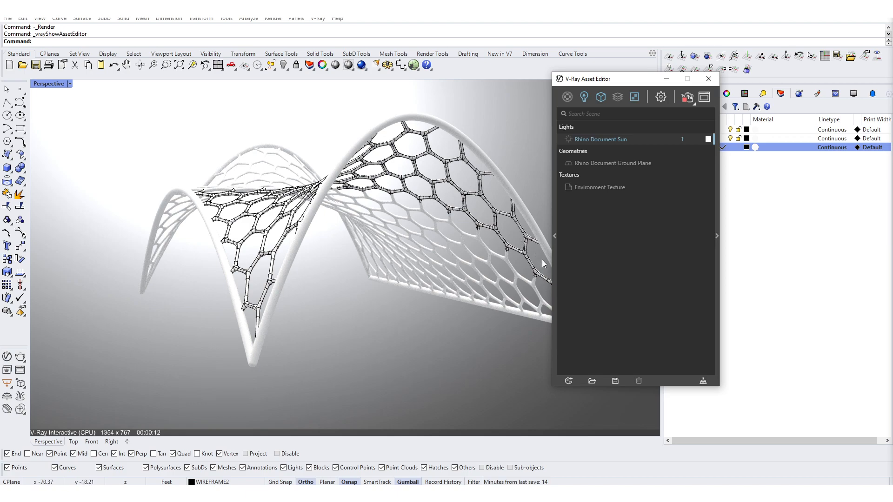
pyautogui.moveTo(635, 85); pyautogui.dragTo(483, 66)
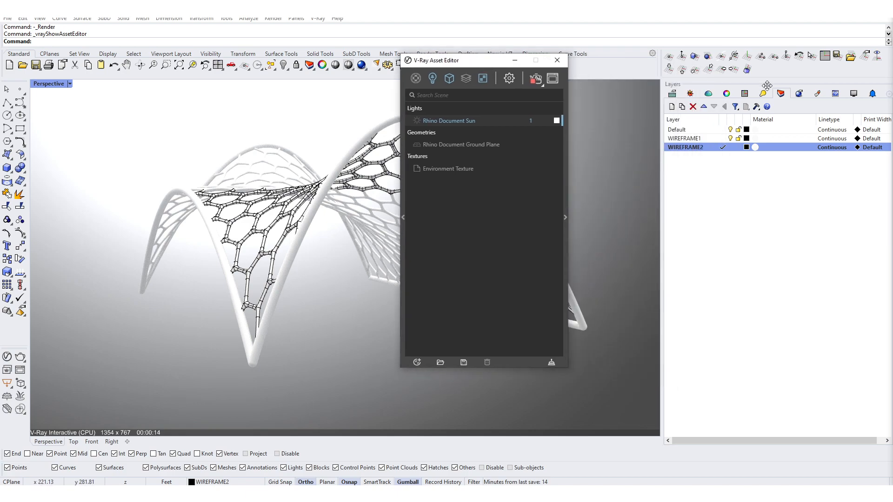
pyautogui.click(855, 94)
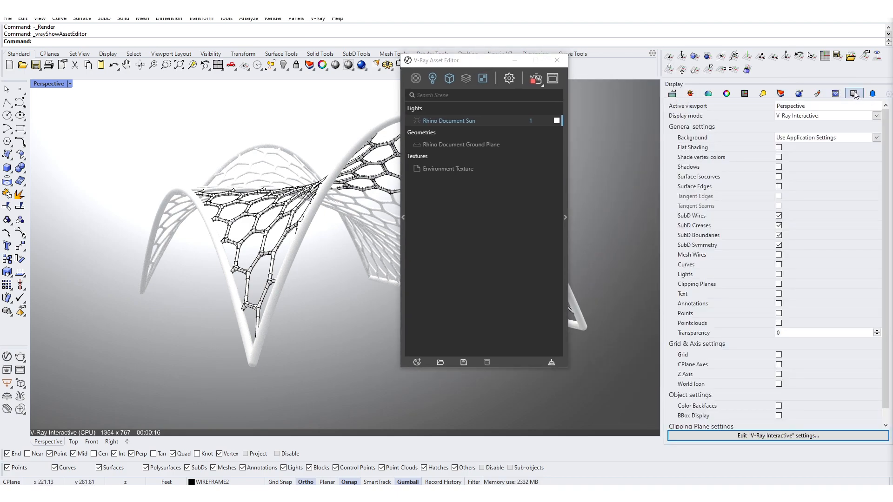
pyautogui.click(779, 216)
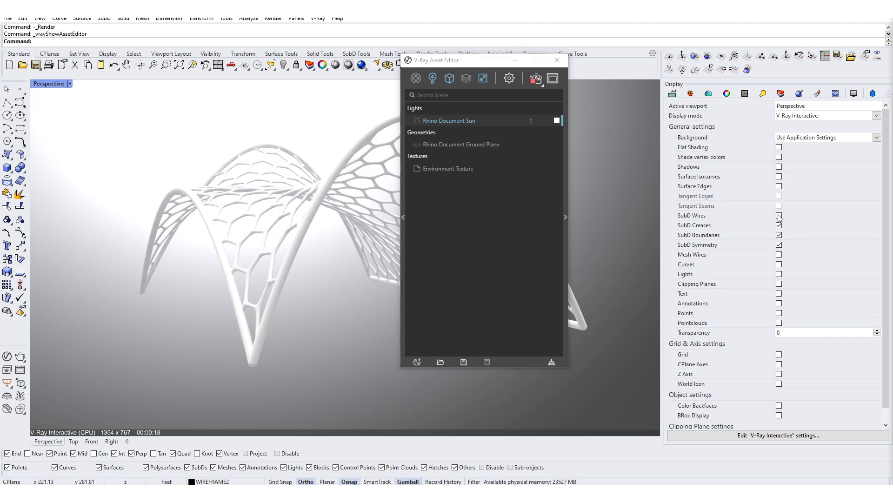
# Create a V-Ray PBR material and name it STRUCTURE
pyautogui.moveTo(450, 64); pyautogui.dragTo(505, 61)
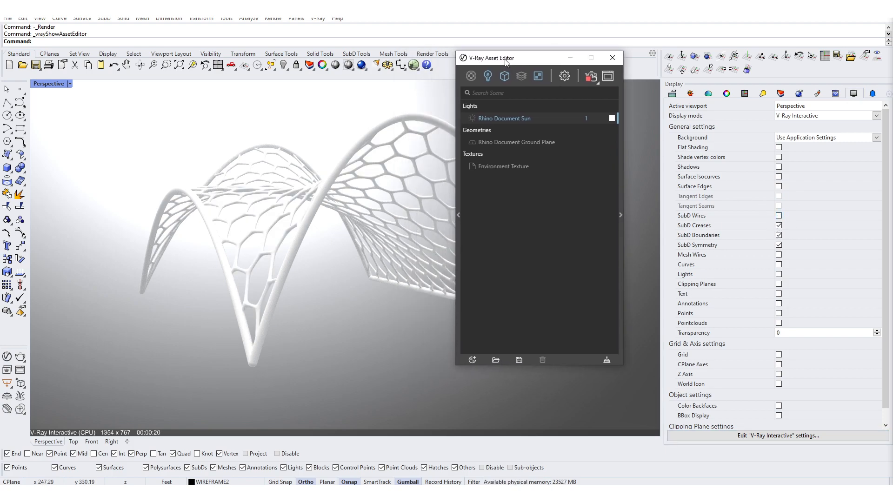
pyautogui.click(473, 74)
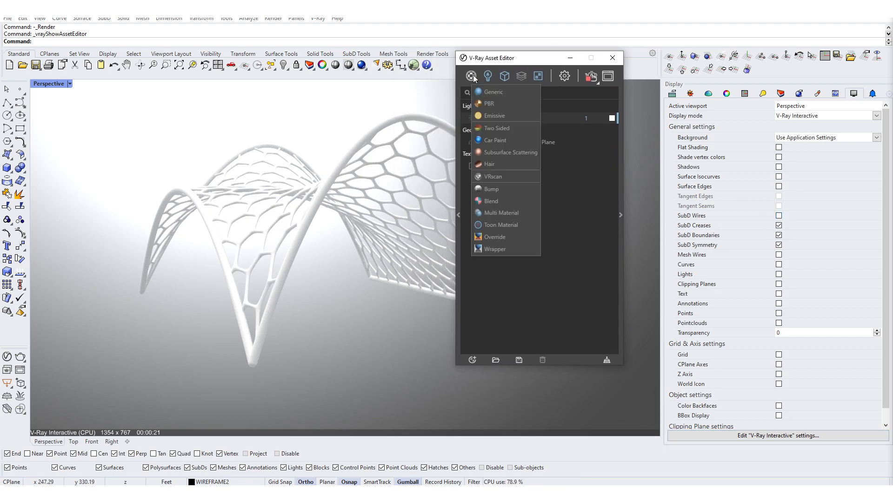
pyautogui.click(486, 102)
pyautogui.doubleClick(487, 119)
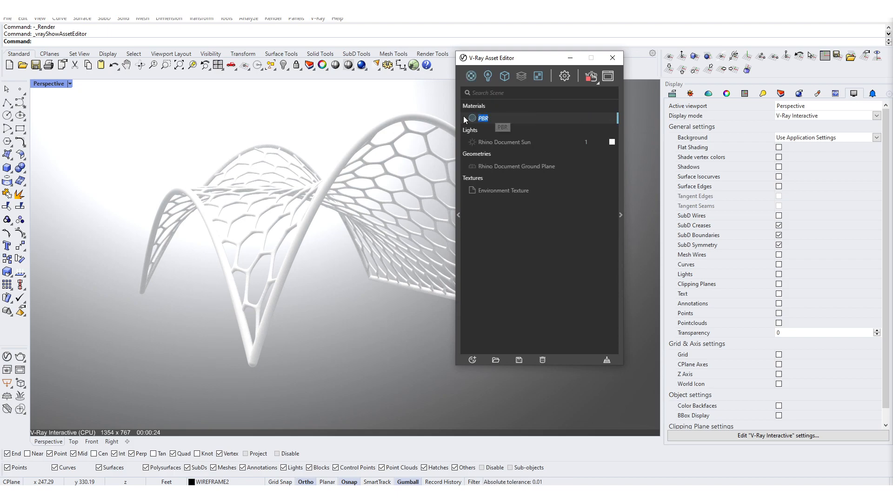
pyautogui.write('STRUCTURE')
# Give the STRUCTURE material a light grey color, metalness 1 and roughness 0.2
pyautogui.click(624, 124)
pyautogui.moveTo(553, 59); pyautogui.dragTo(171, 86)
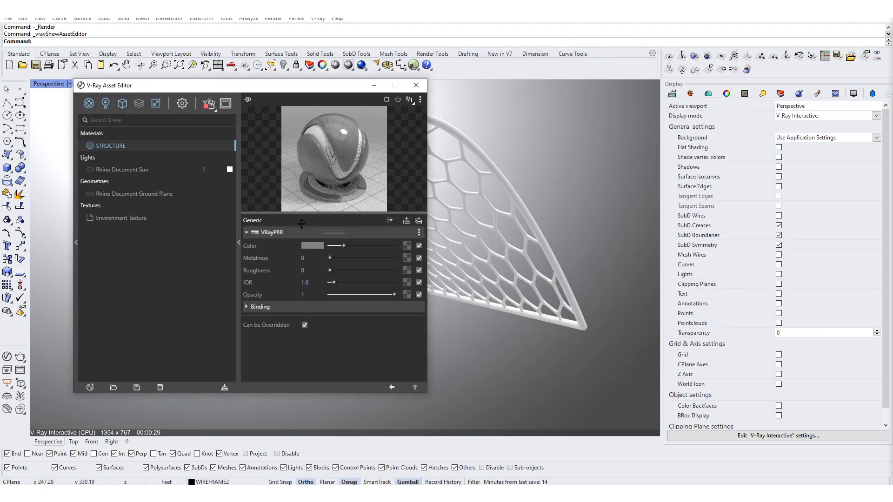
pyautogui.click(370, 245)
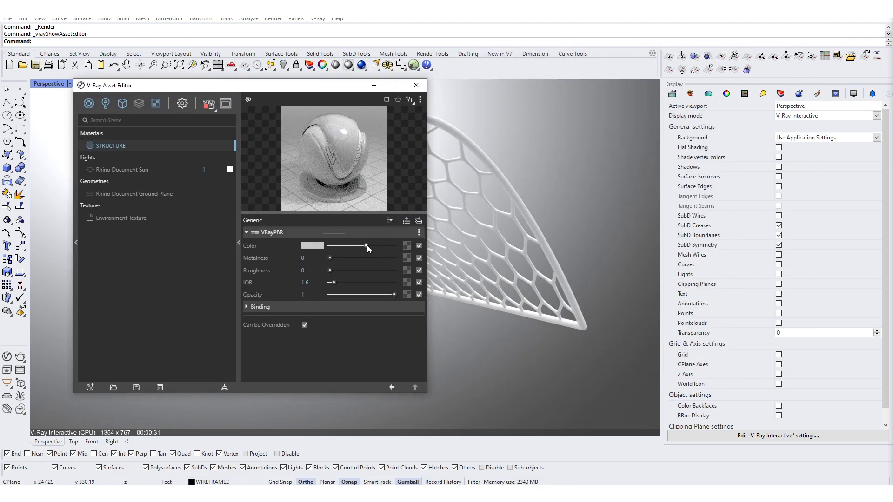
pyautogui.click(387, 256)
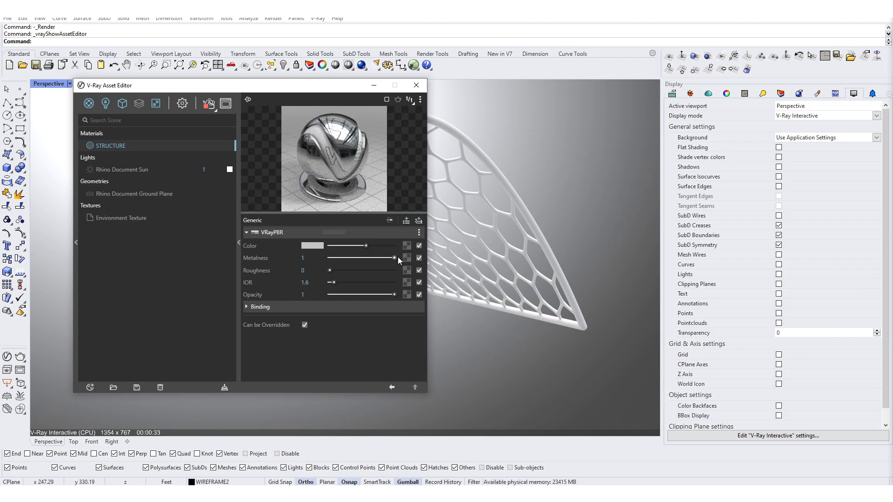
pyautogui.click(346, 270)
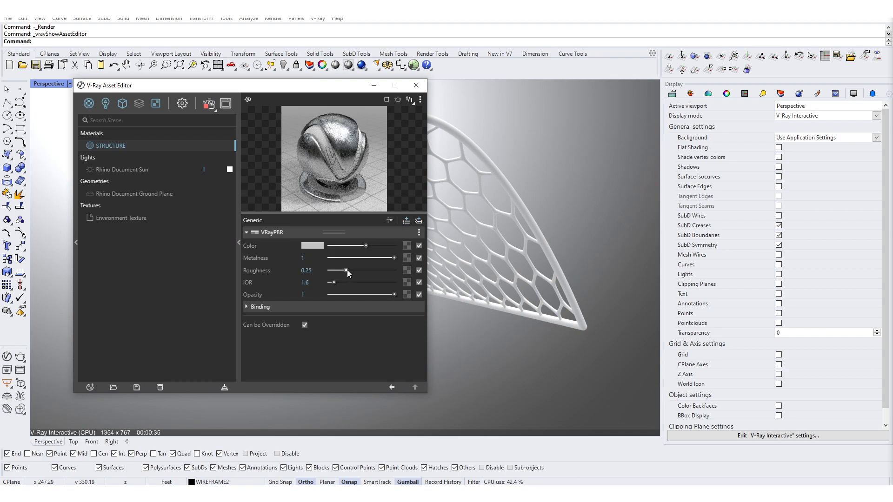
pyautogui.click(342, 271)
# Assign the STRUCTURE material to both the WIREFRAME1 and WIREFRAME2 layers
pyautogui.moveTo(243, 86); pyautogui.dragTo(422, 97)
pyautogui.click(780, 93)
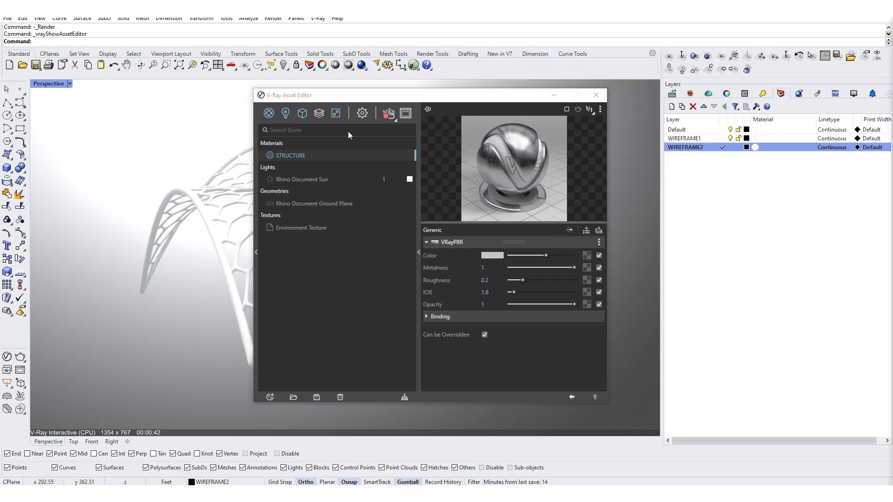
pyautogui.moveTo(753, 181); pyautogui.dragTo(697, 142)
pyautogui.click(305, 161)
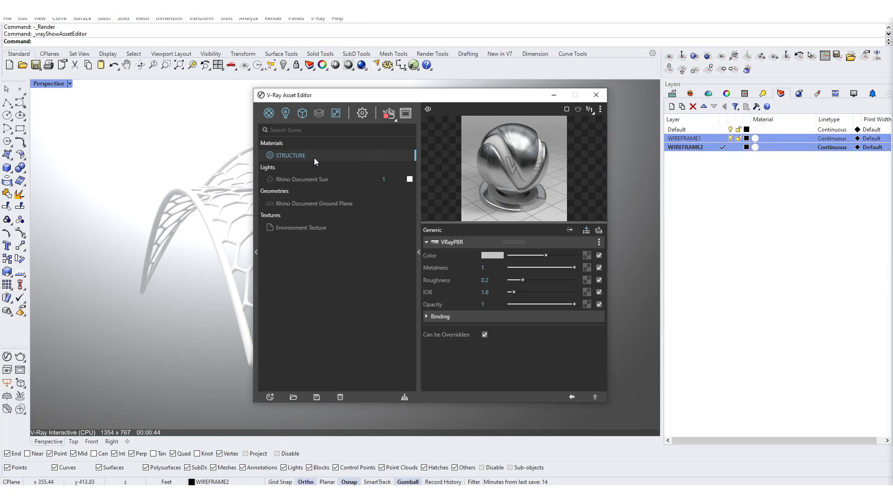
pyautogui.moveTo(772, 141); pyautogui.dragTo(771, 140)
pyautogui.moveTo(297, 156); pyautogui.dragTo(772, 147)
pyautogui.moveTo(383, 97); pyautogui.dragTo(538, 88)
# Clear the Asset Editor from the viewport and examine the metallic canopy's interactive render from several angles
pyautogui.moveTo(124, 278); pyautogui.dragTo(165, 278, button='right')
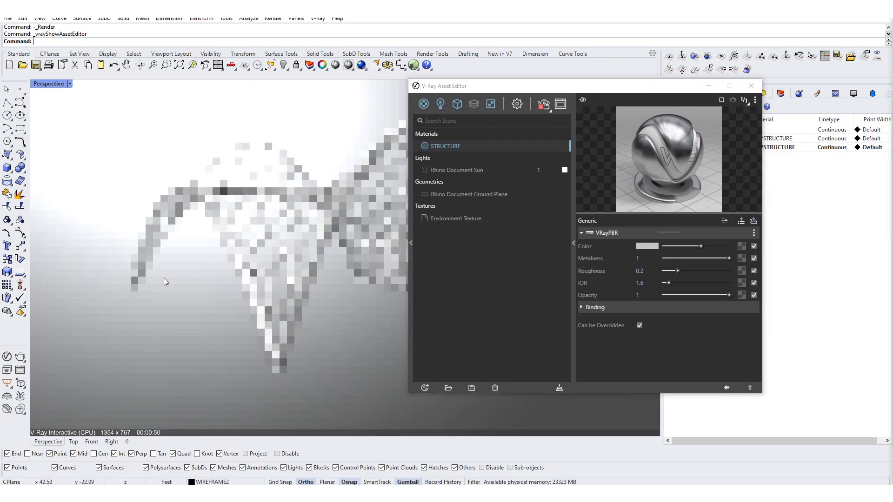
pyautogui.moveTo(466, 91); pyautogui.dragTo(892, 93)
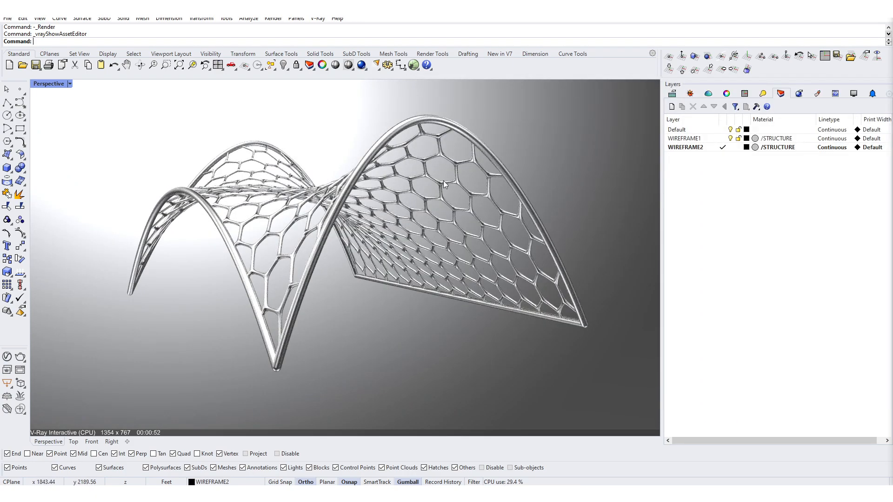
pyautogui.moveTo(293, 251)
pyautogui.mouseDown(button='right')
pyautogui.moveTo(303, 269)
pyautogui.moveTo(284, 245)
pyautogui.mouseUp(button='right')
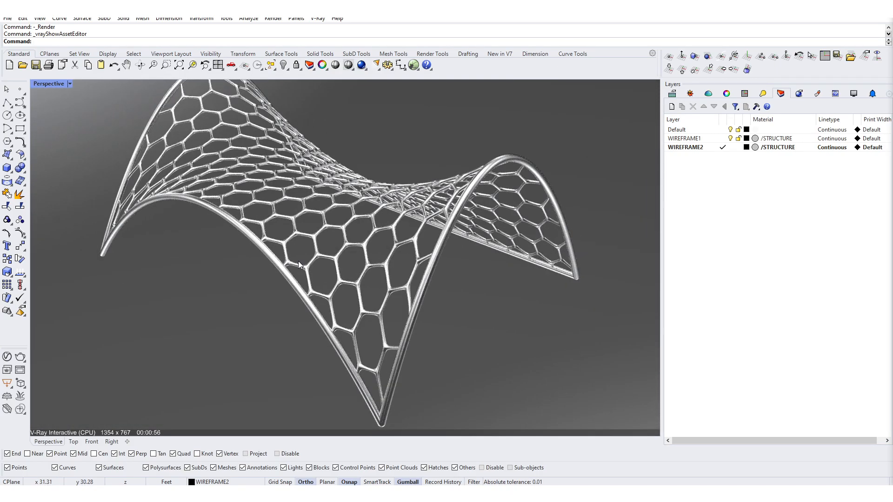
pyautogui.scroll(-1, 307, 286)
pyautogui.moveTo(311, 296); pyautogui.dragTo(124, 282, button='right')
pyautogui.moveTo(484, 320); pyautogui.dragTo(309, 285, button='right')
pyautogui.moveTo(337, 320); pyautogui.dragTo(504, 297, button='right')
pyautogui.scroll(3, 339, 219)
pyautogui.keyDown('shift'); pyautogui.moveTo(340, 223); pyautogui.dragTo(328, 253, button='right'); pyautogui.keyUp('shift')
pyautogui.scroll(-1, 330, 256)
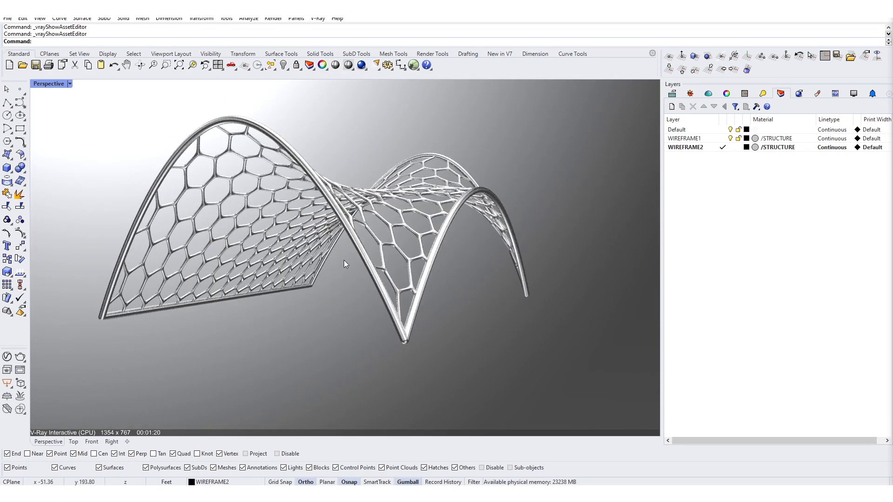